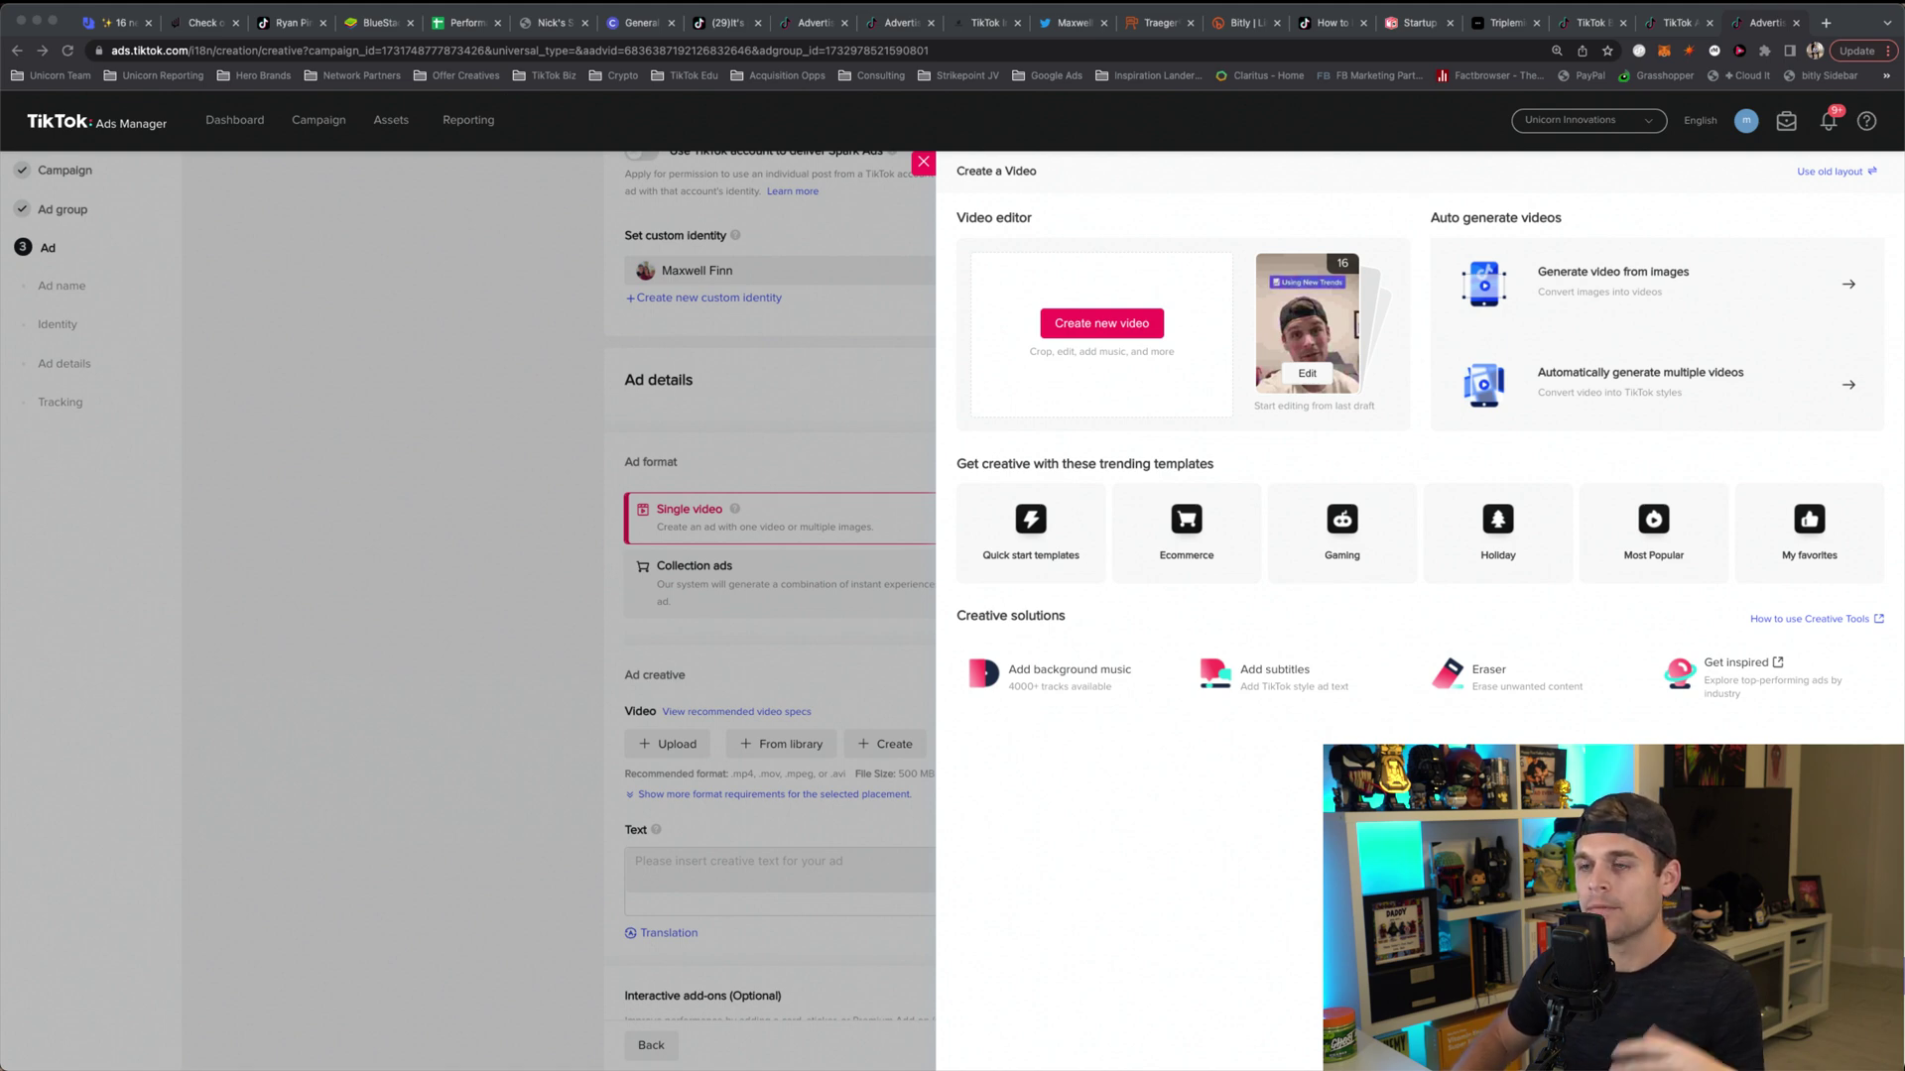
click(1134, 234)
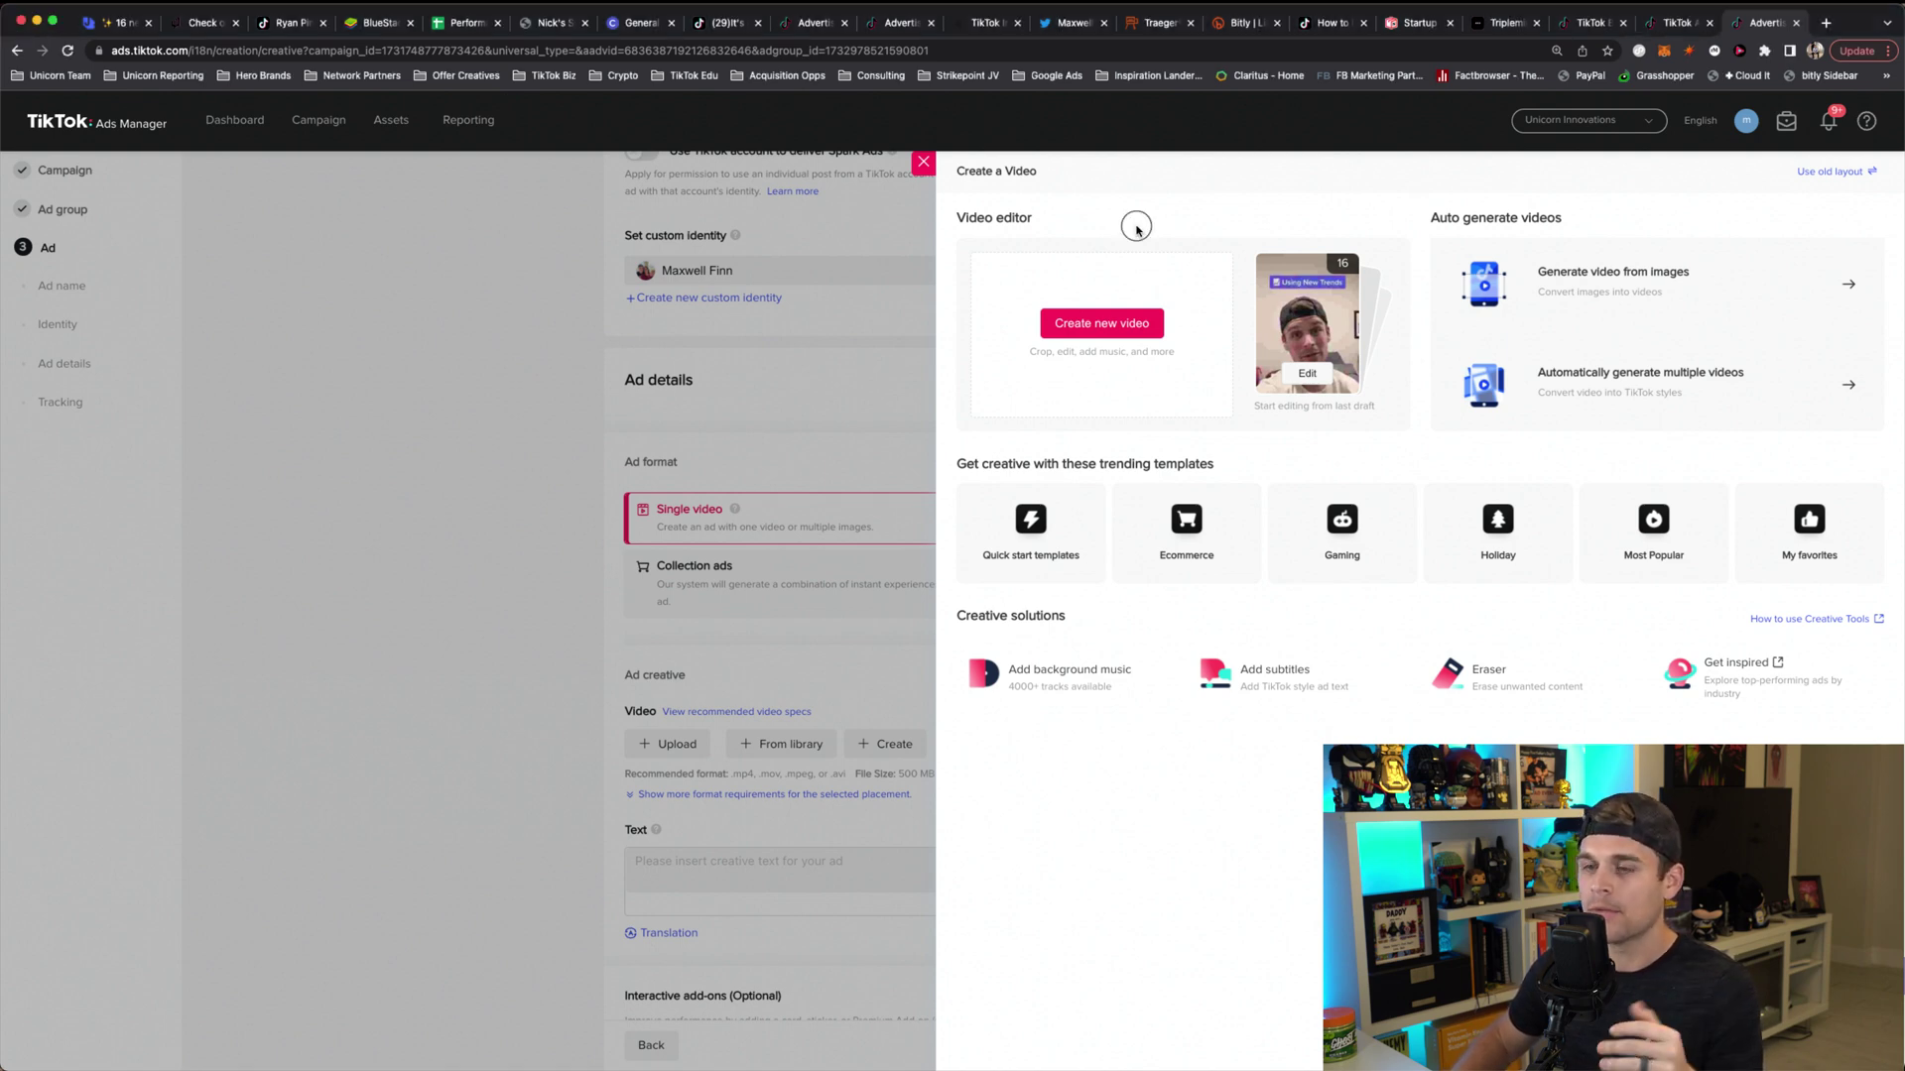
click(922, 161)
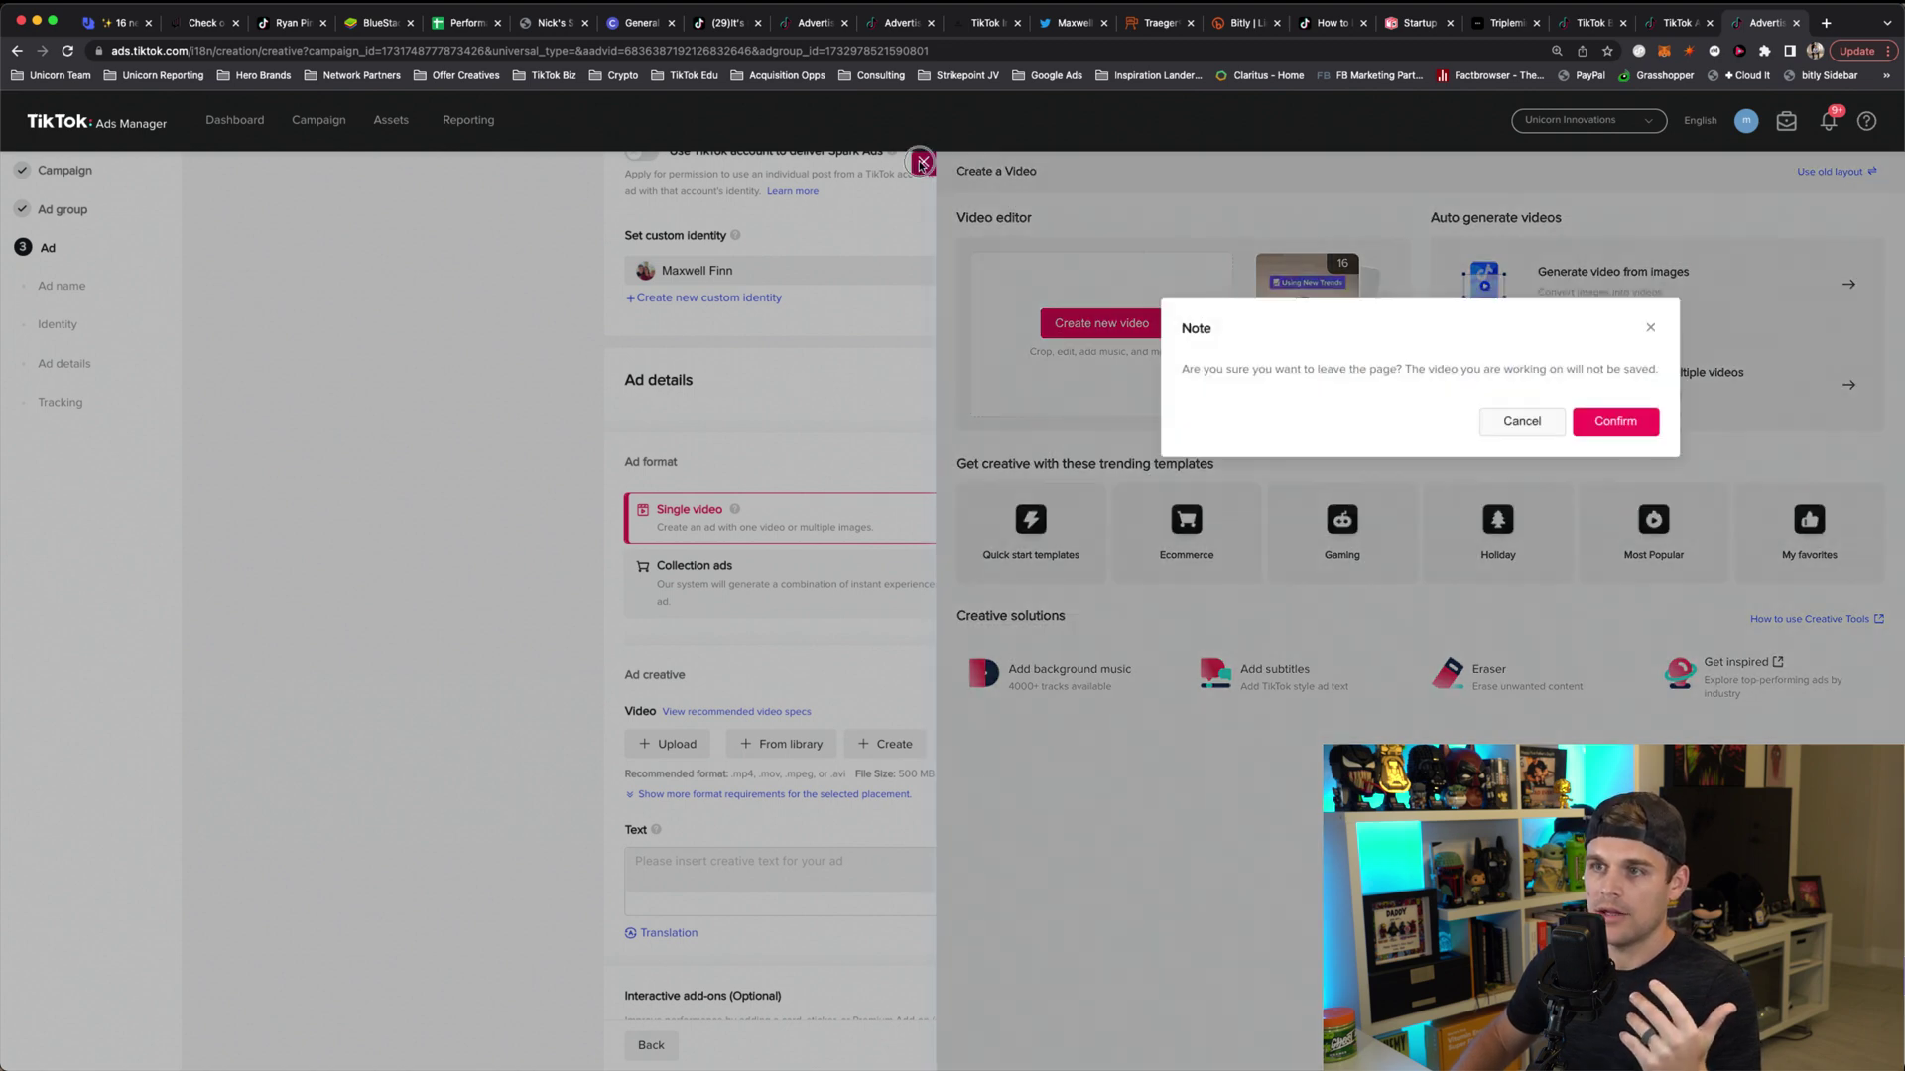
click(1602, 420)
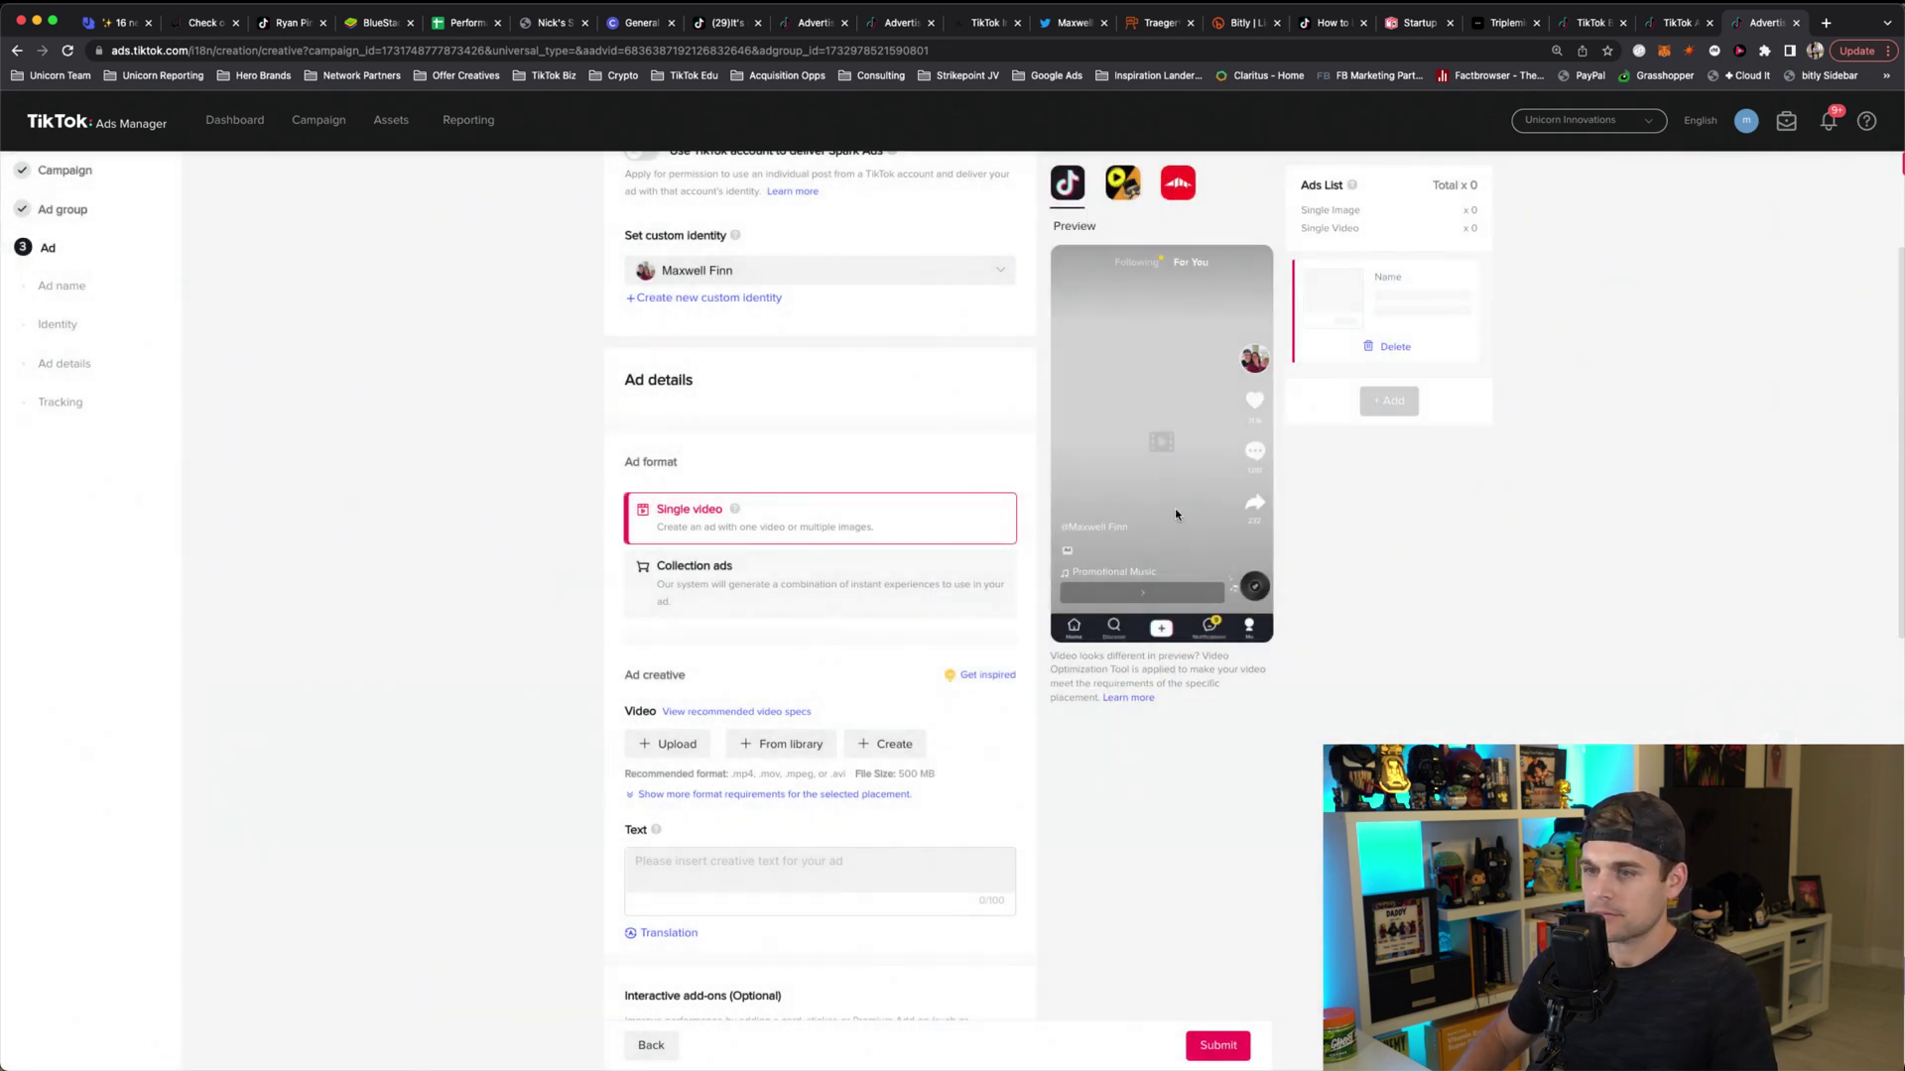
click(879, 756)
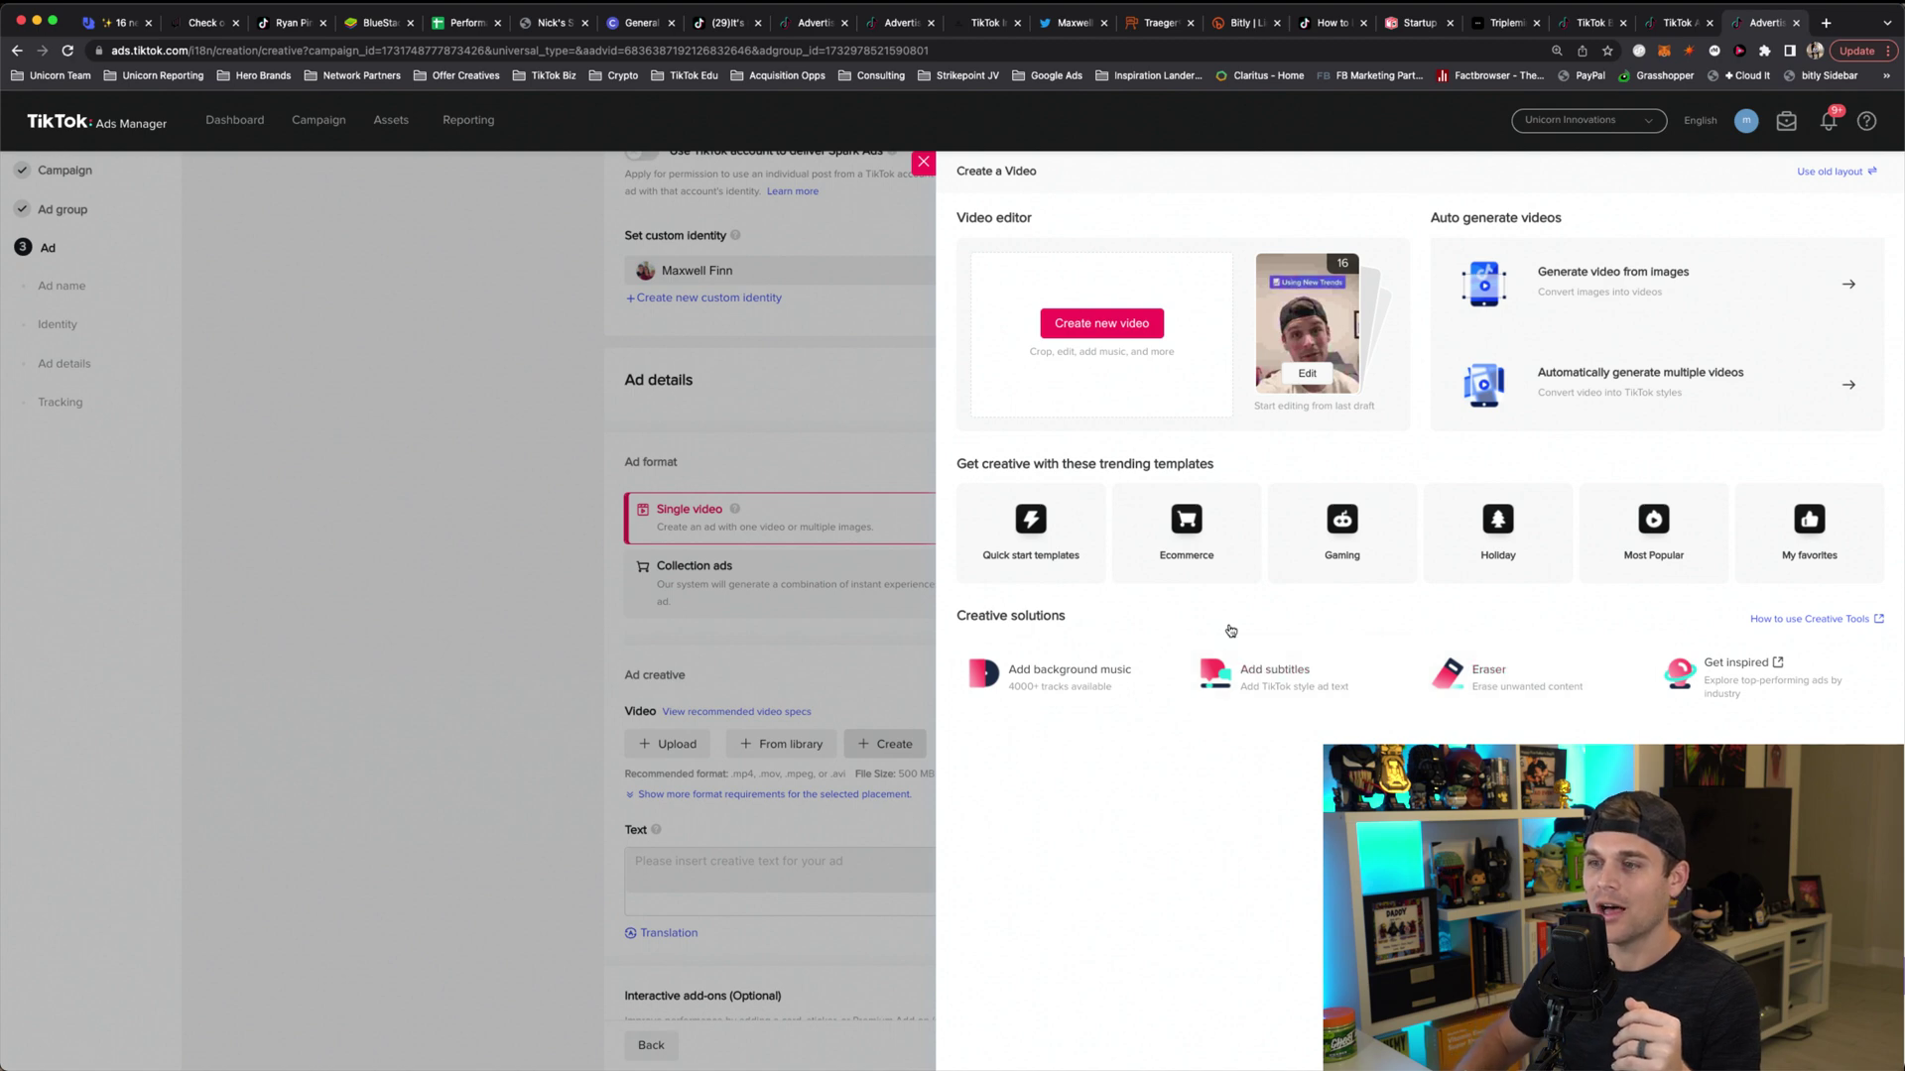
Step: Start a new video draft with the TikTok marketing secret clip (third asset) on the timeline
click(1104, 323)
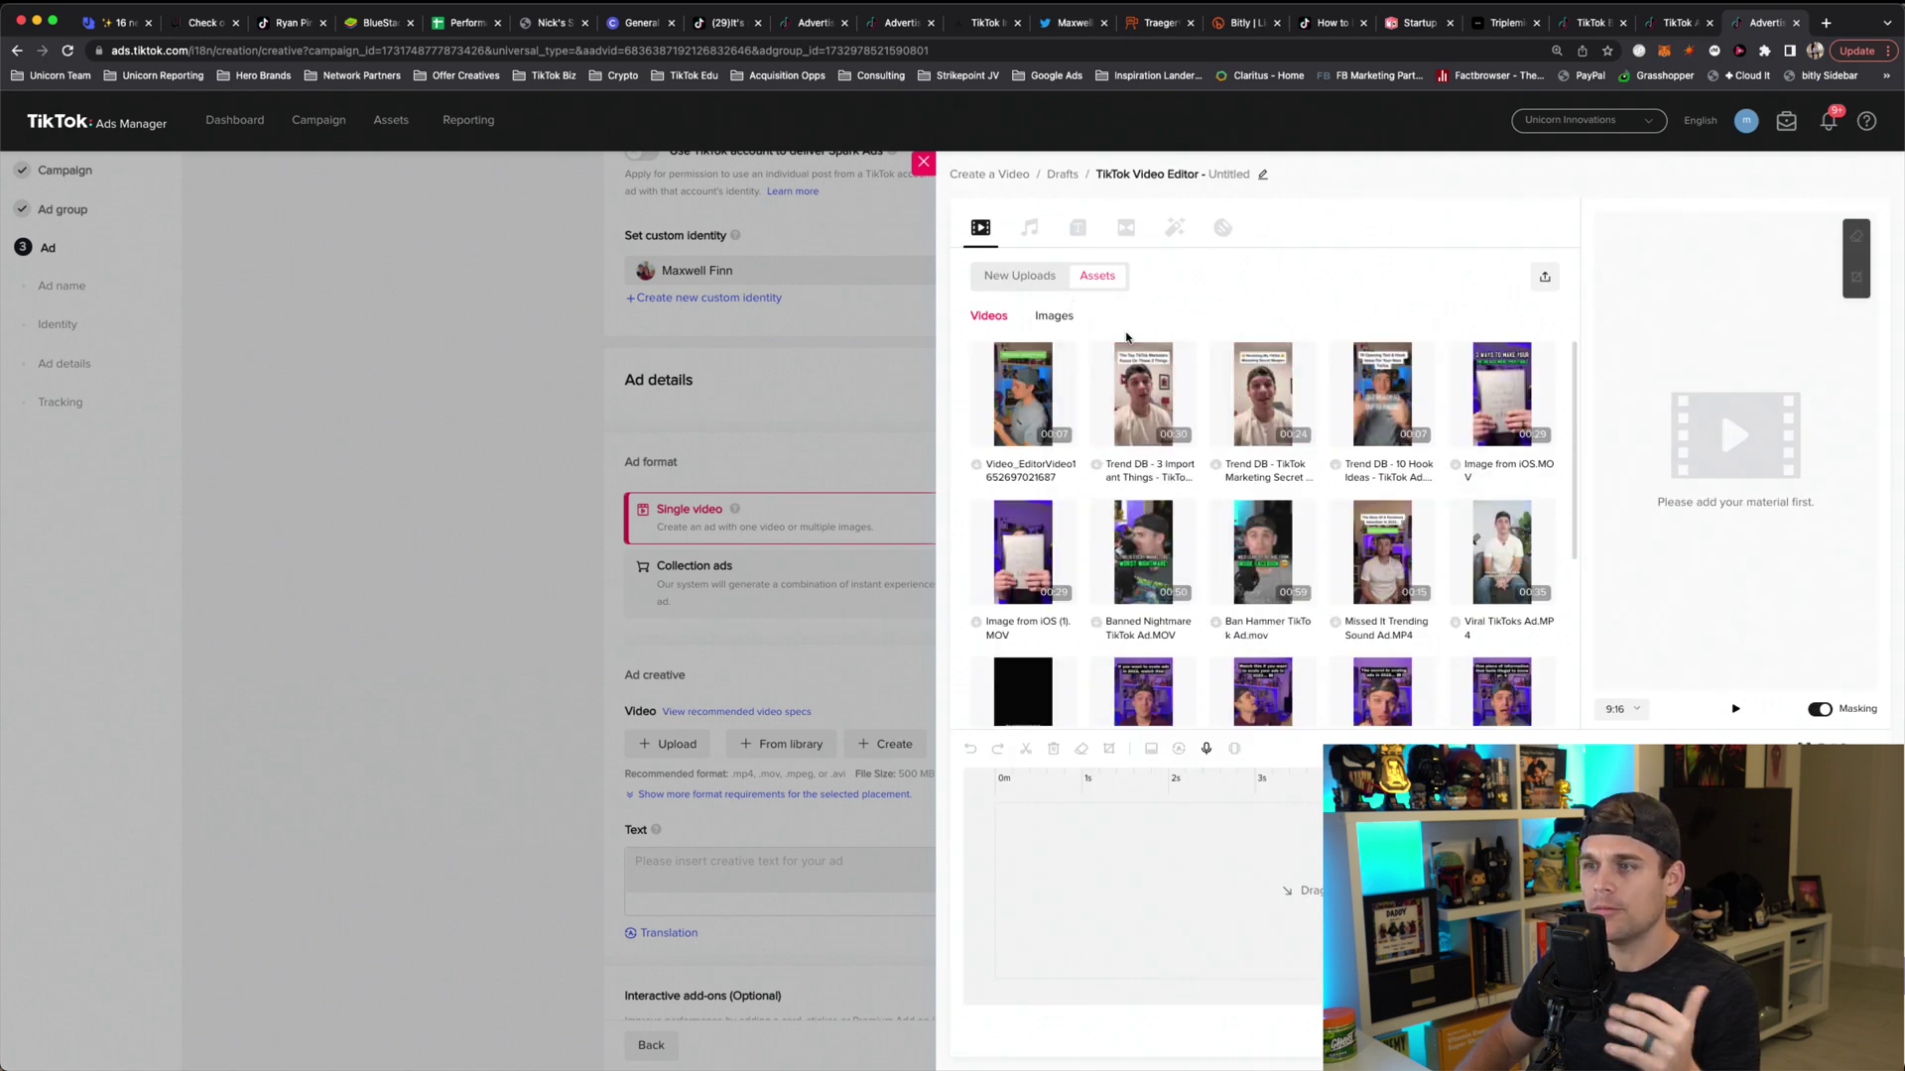
mouse_move(1161, 375)
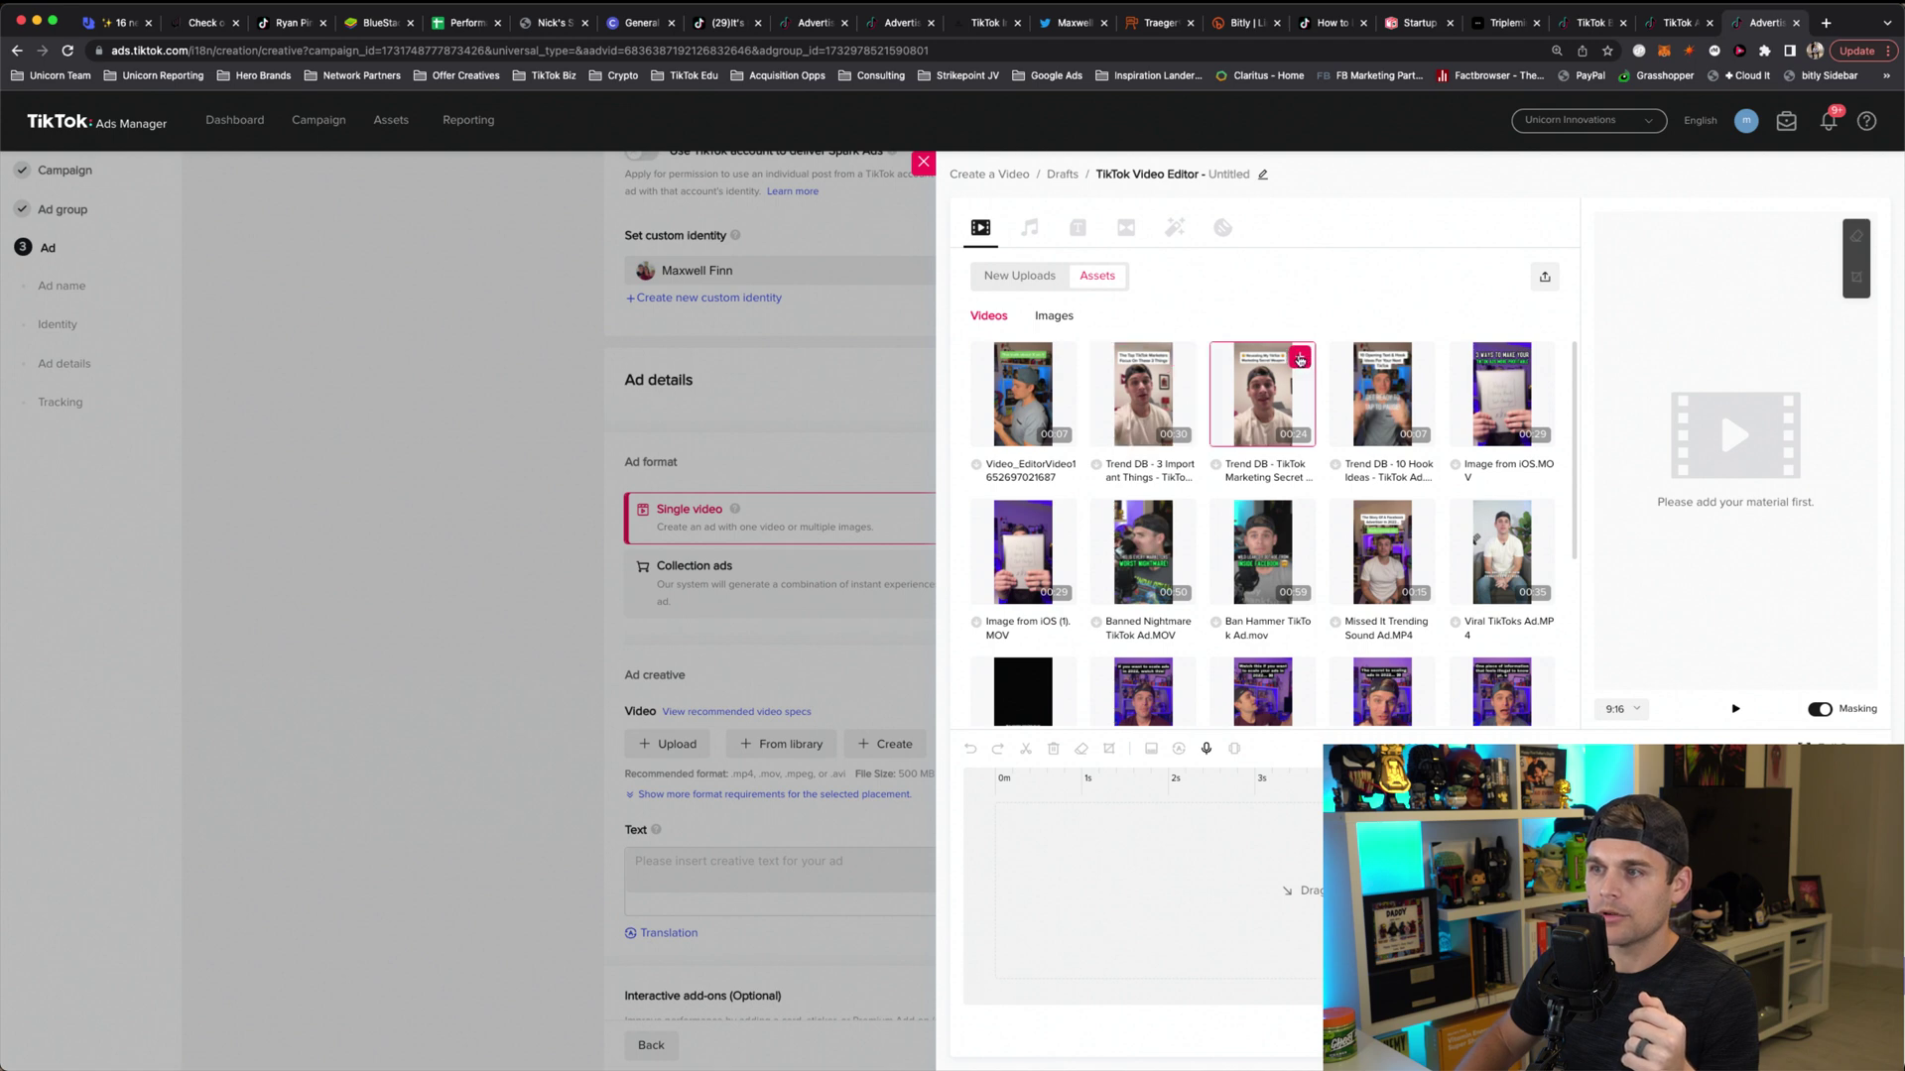
click(1300, 359)
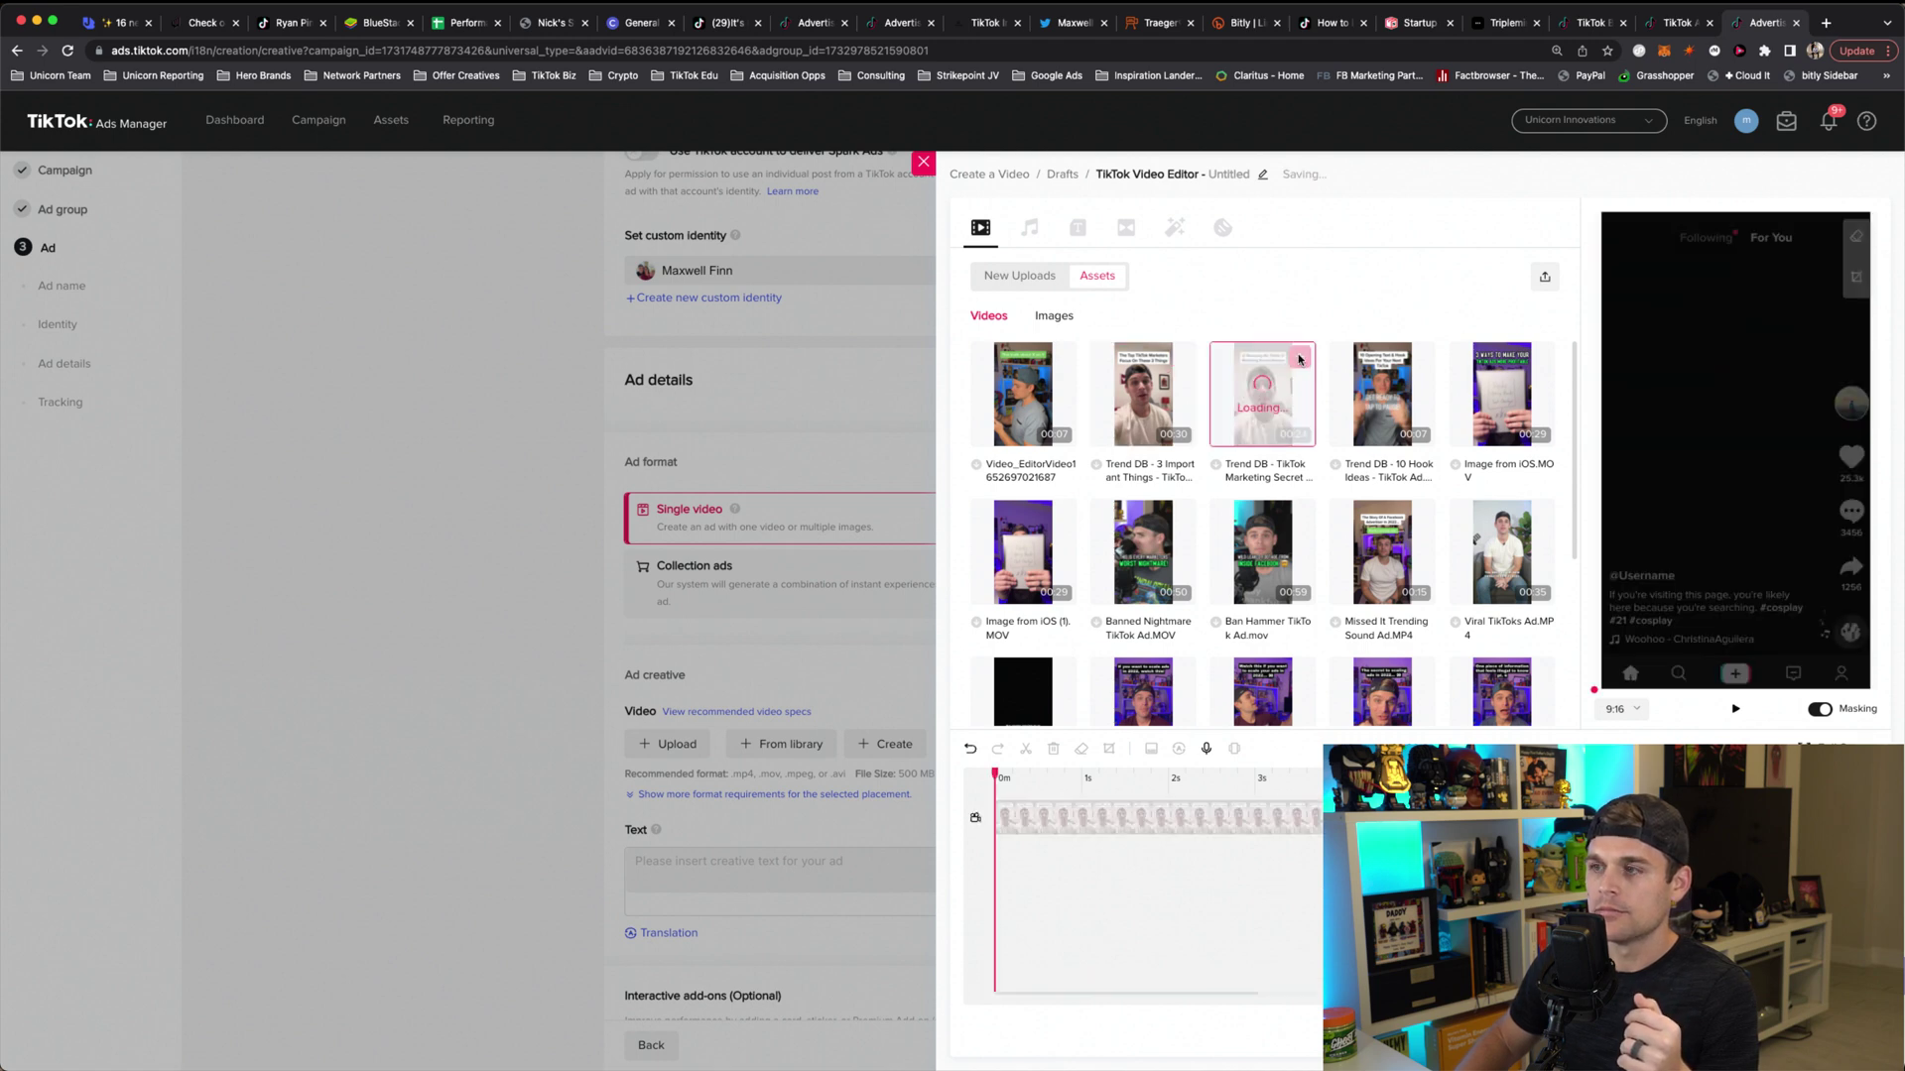
click(1071, 828)
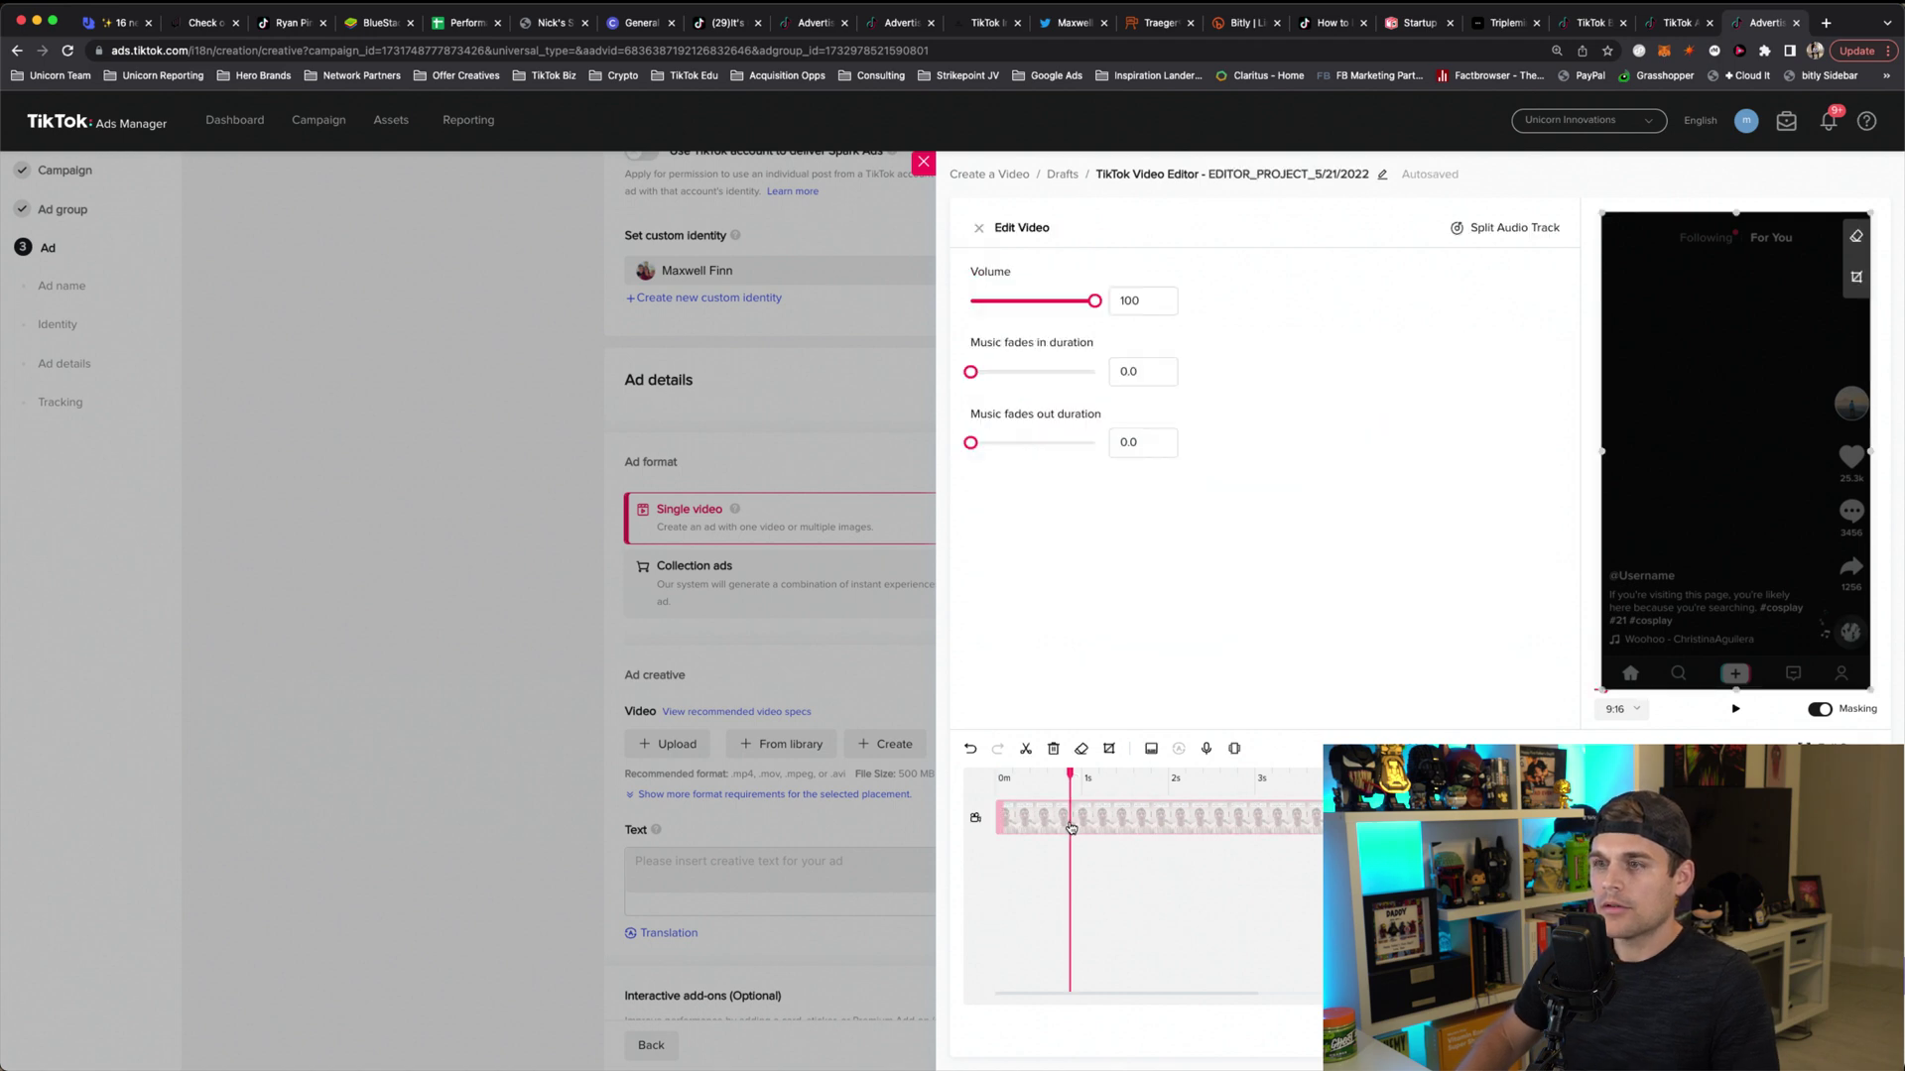
click(979, 229)
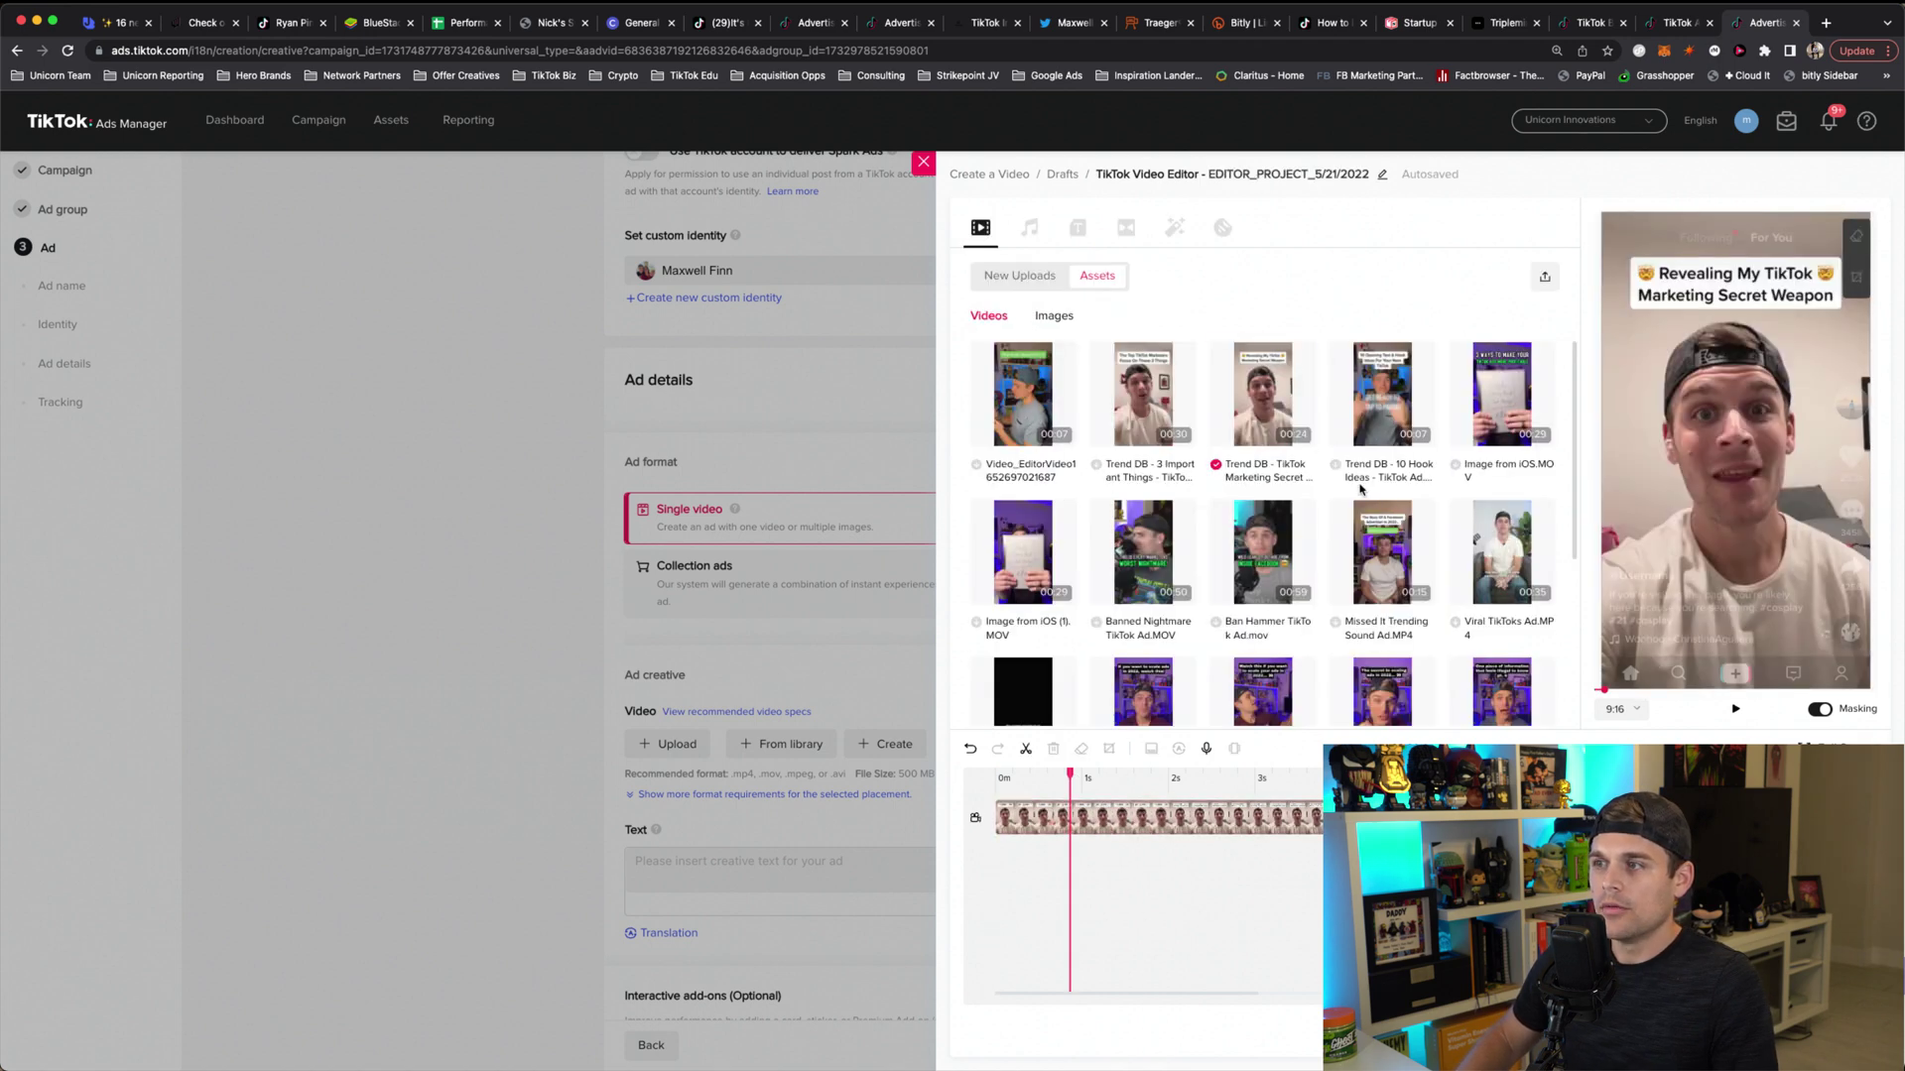
click(1142, 822)
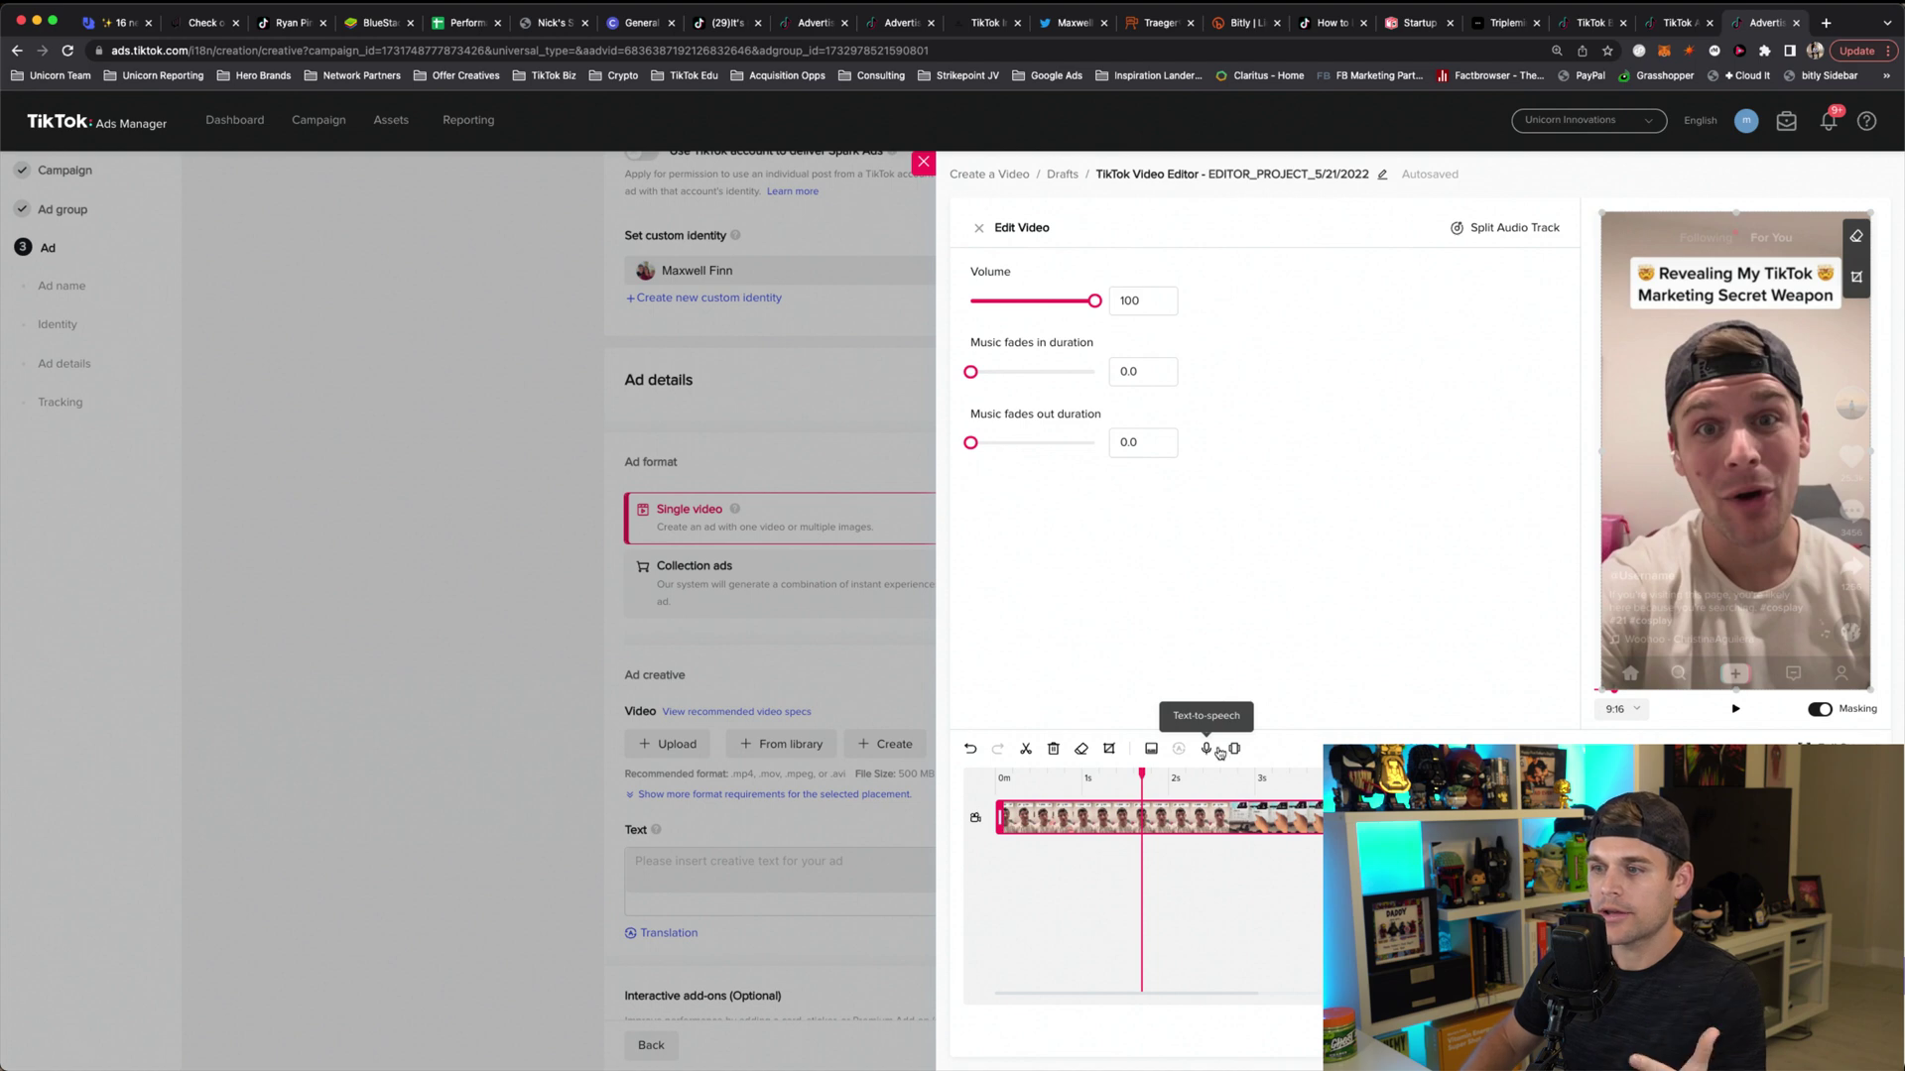
Step: Generate English-US auto captions from the clip's speech
click(1150, 750)
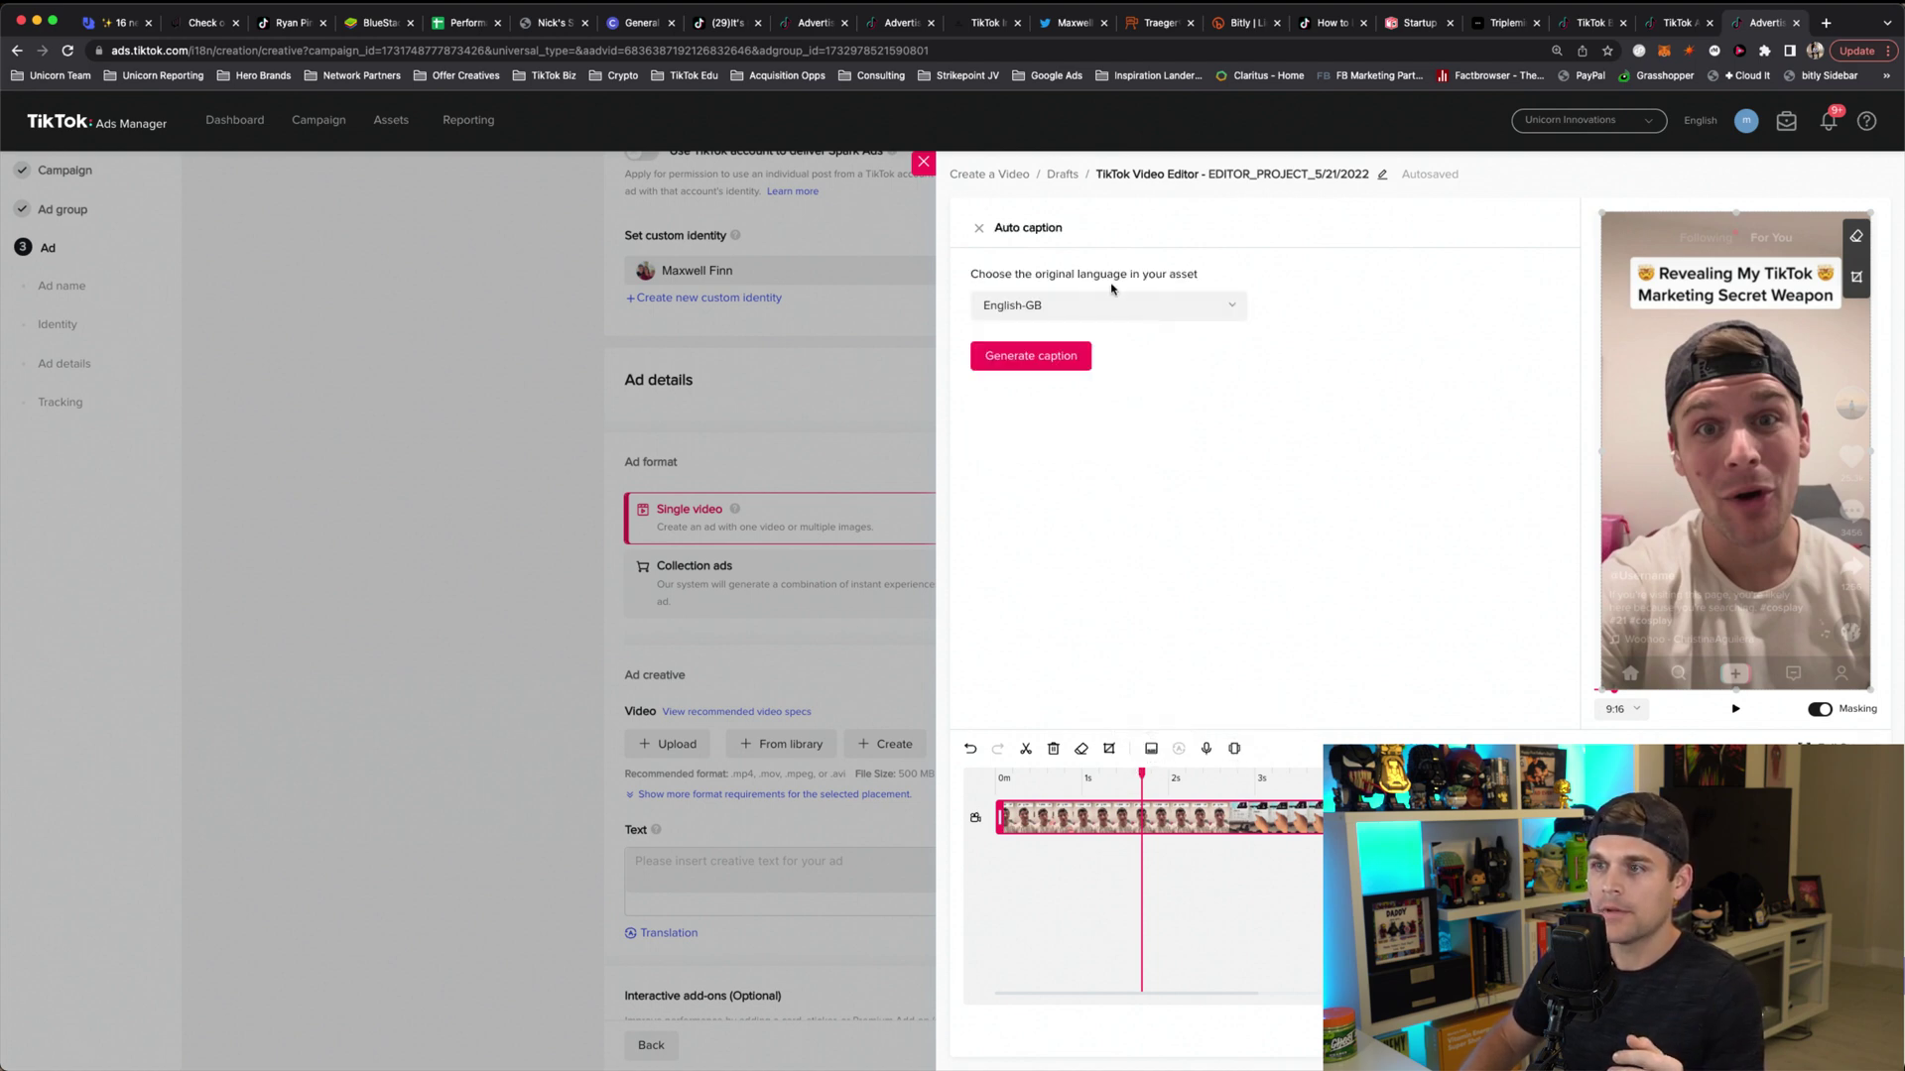
click(1109, 299)
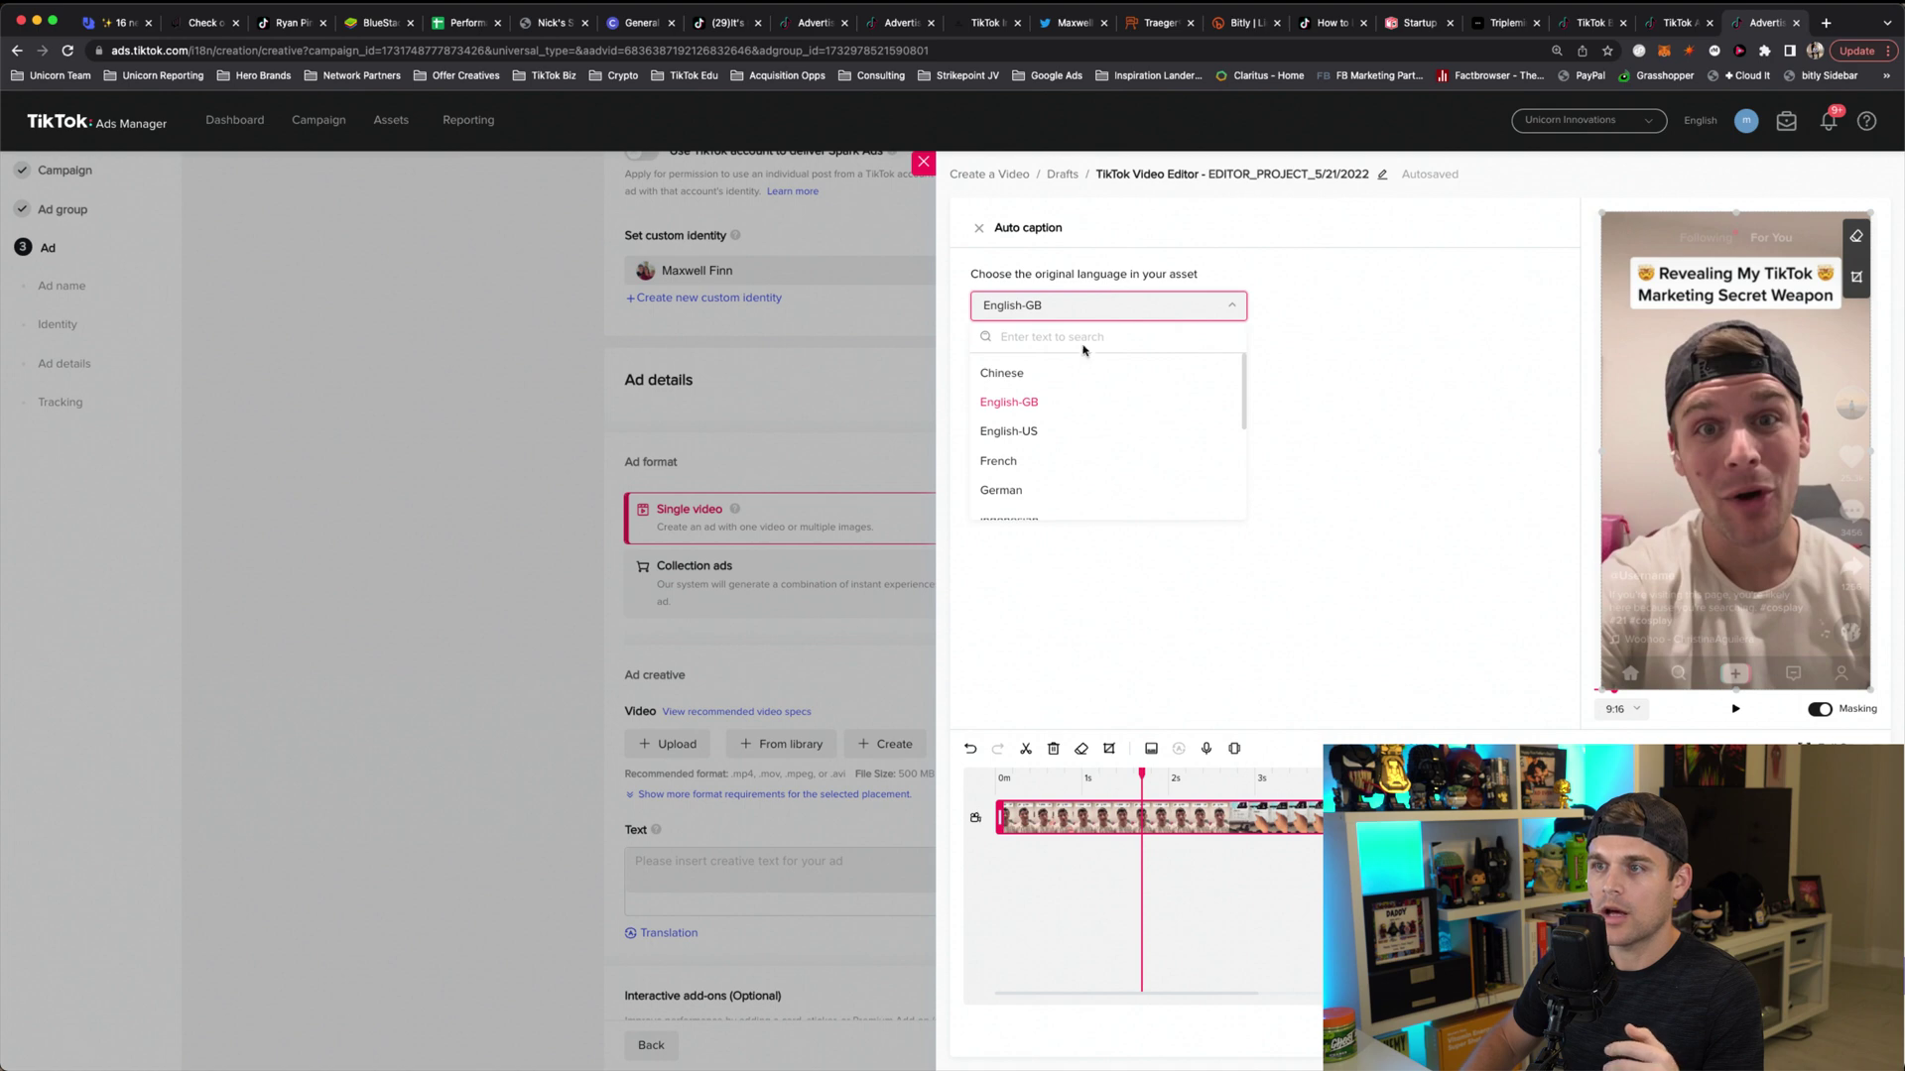
click(1053, 430)
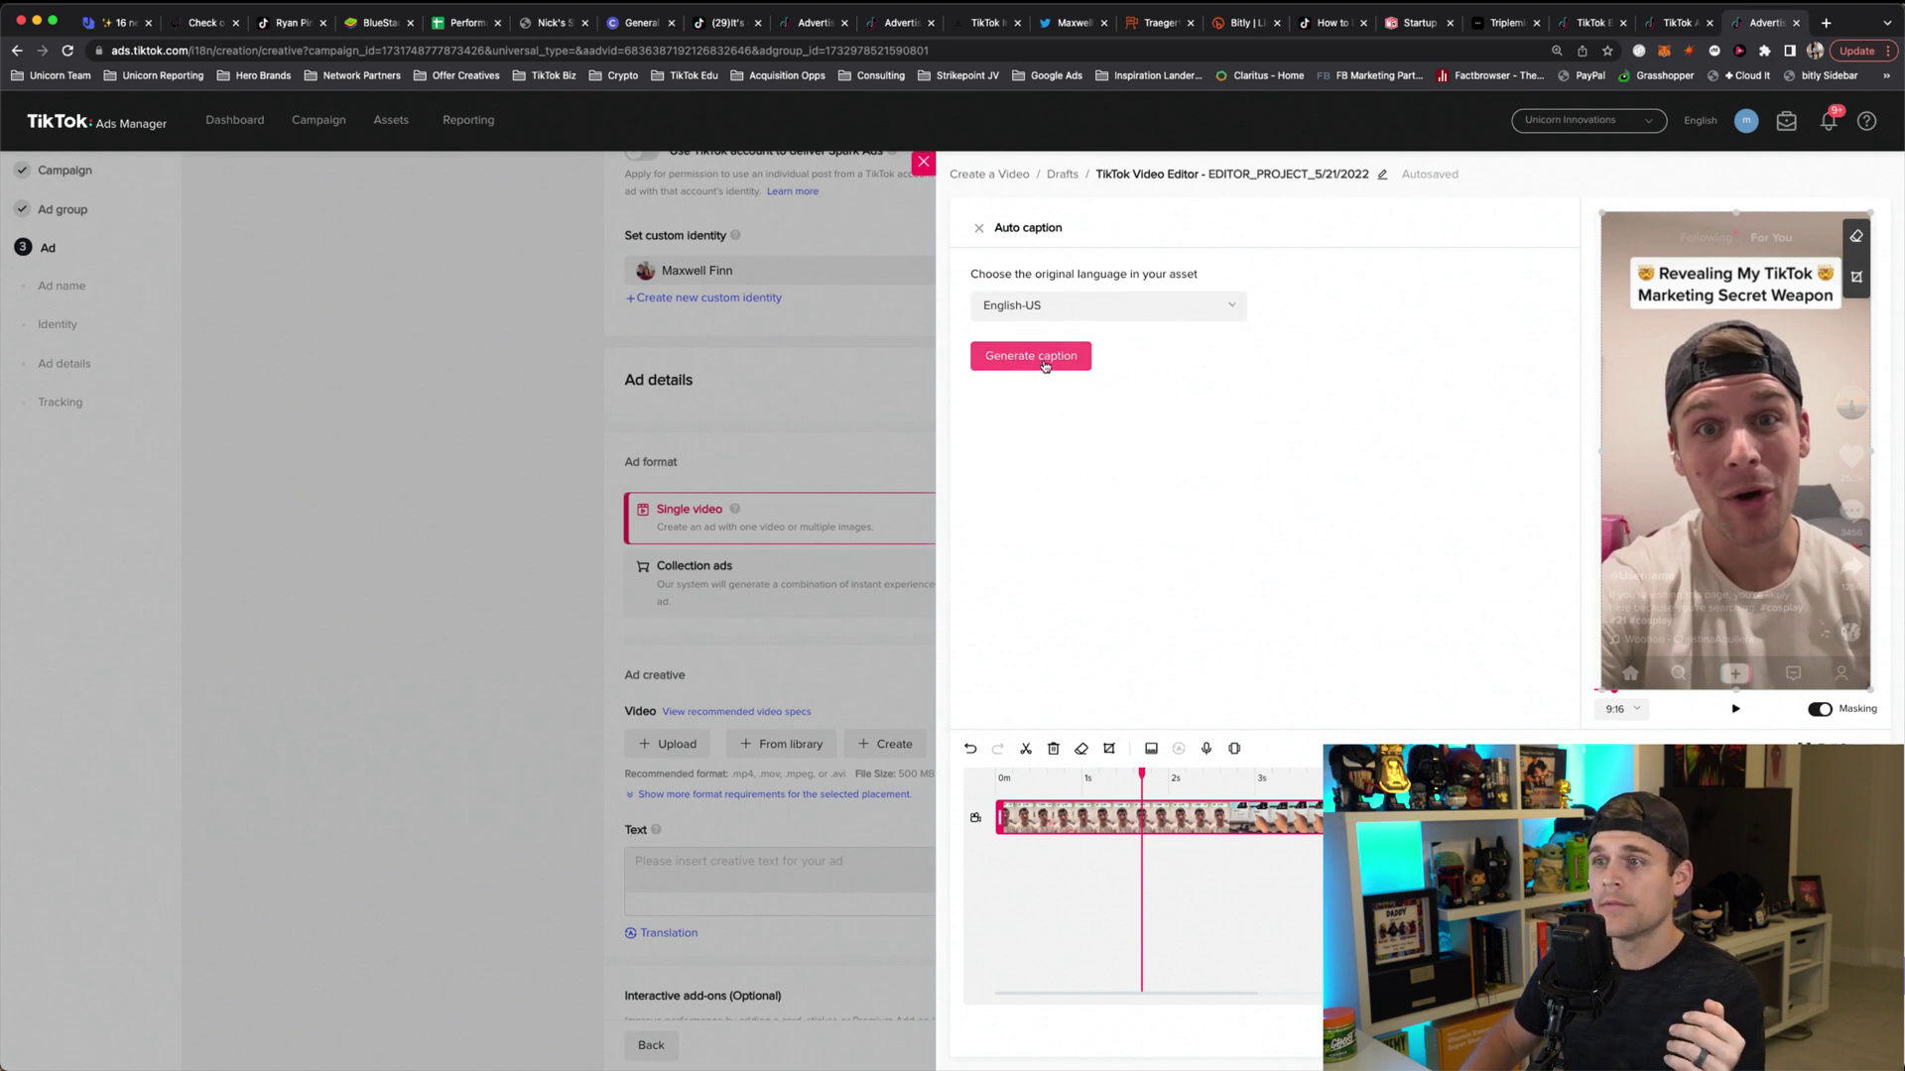
click(1045, 367)
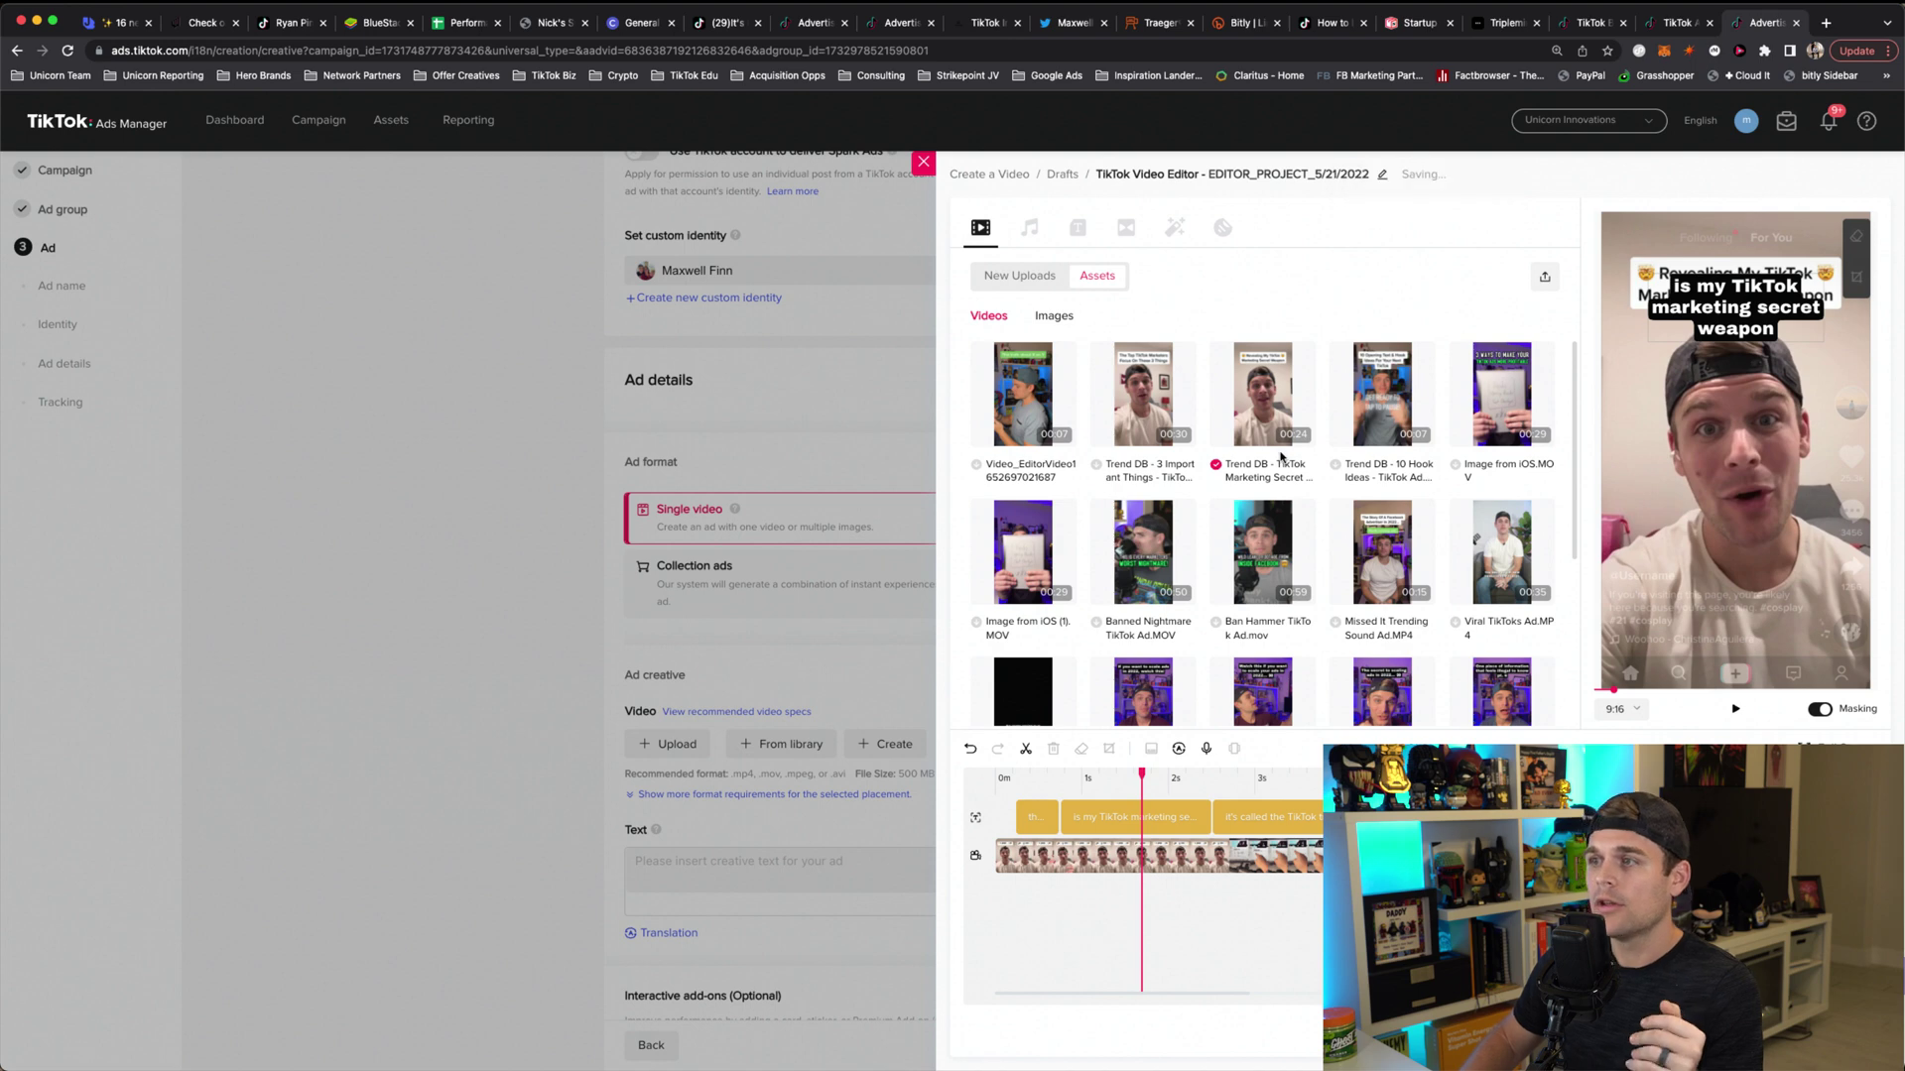
scroll(1121, 862, right, 10)
scroll(1298, 839, left, 10)
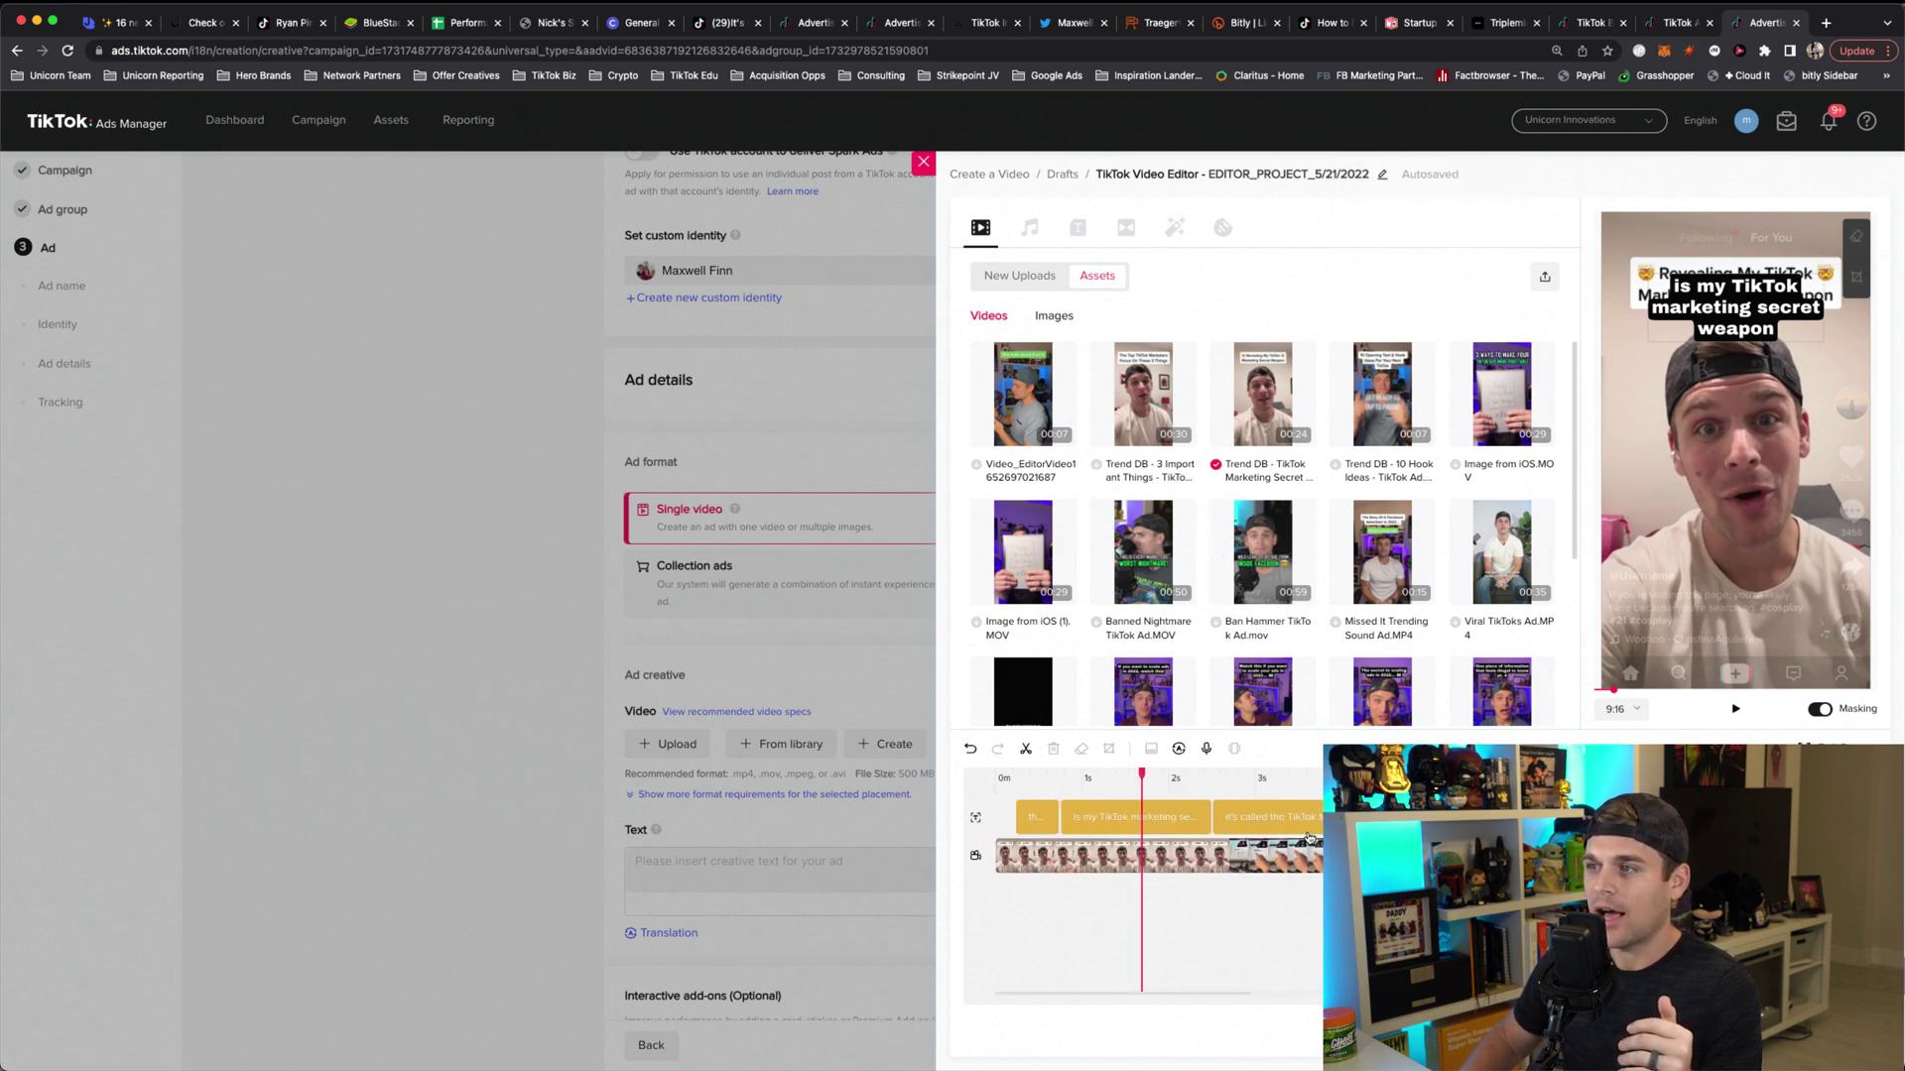
Step: Rewind and open the first caption, 'this website', in Edit Text
click(1000, 780)
click(1040, 813)
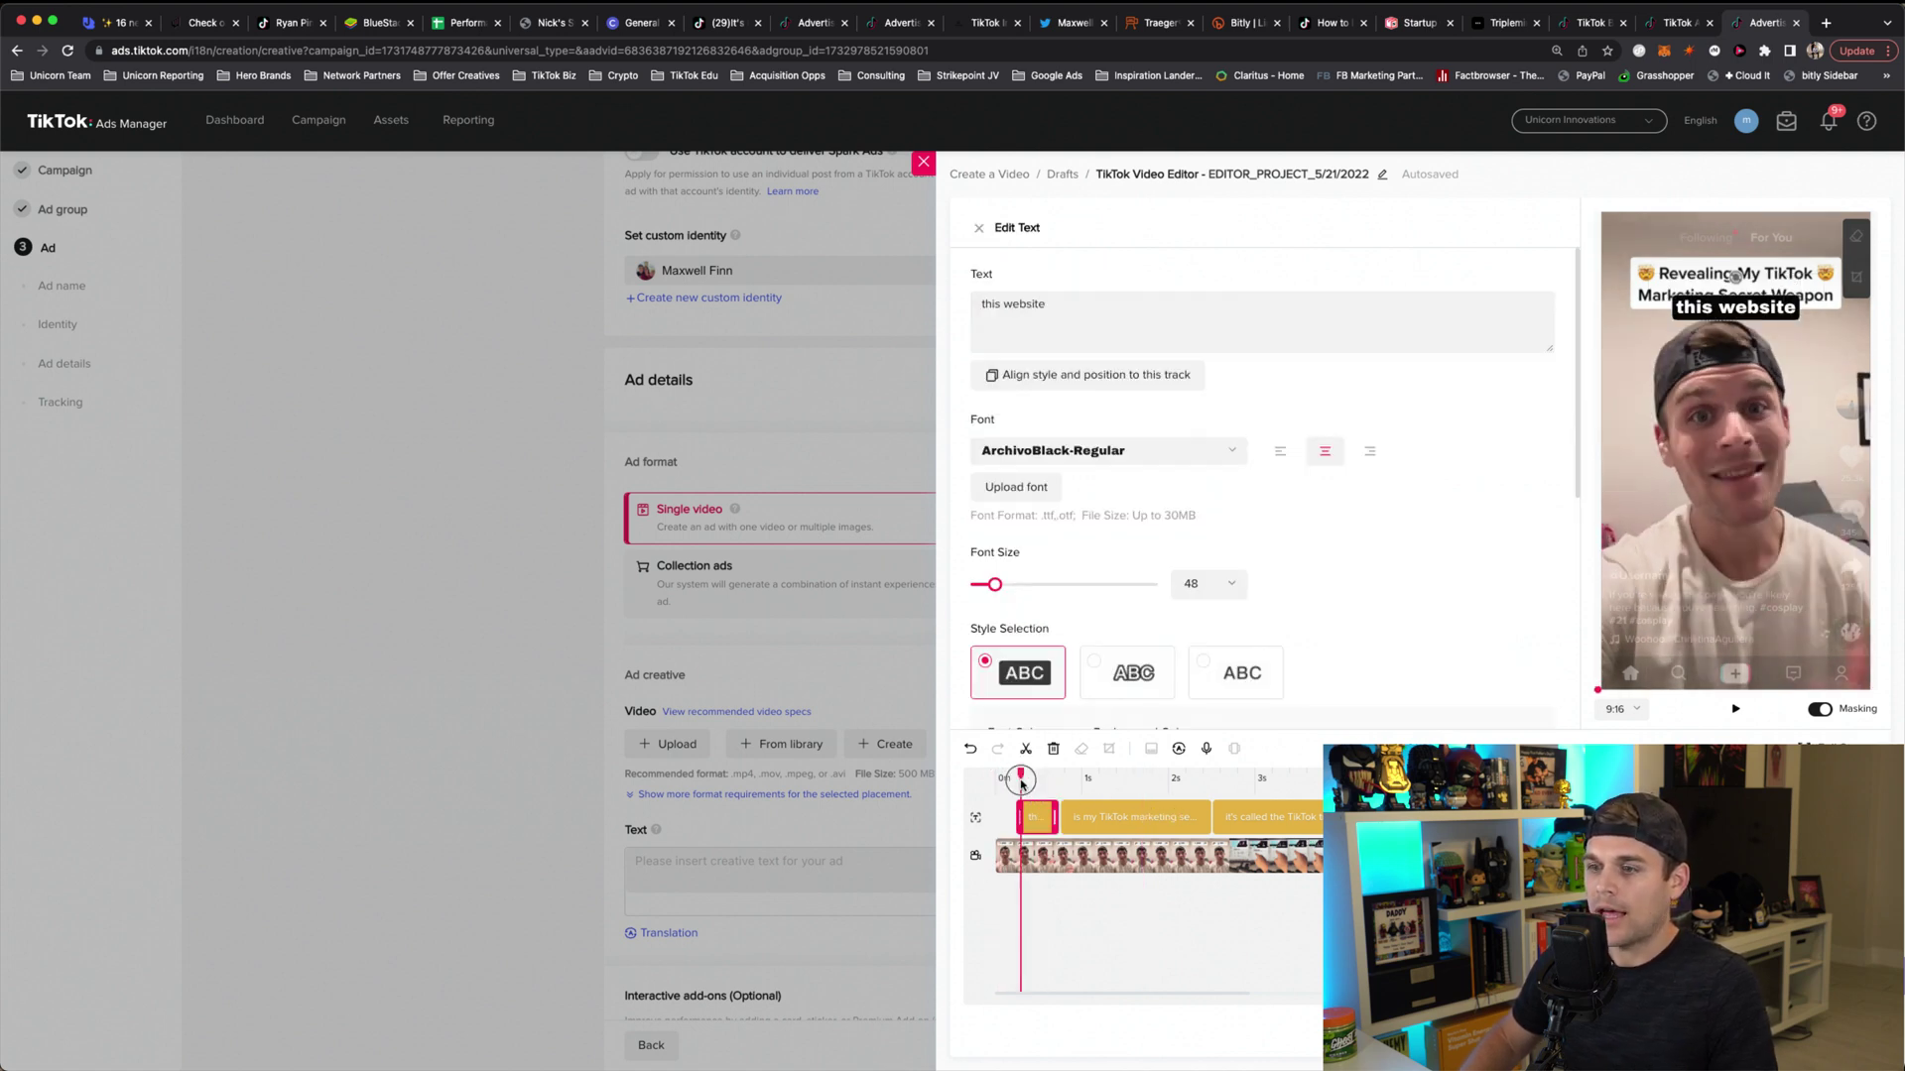
drag(1040, 775, 1114, 778)
Step: Jump between the generated captions and play the video to check them
click(1260, 783)
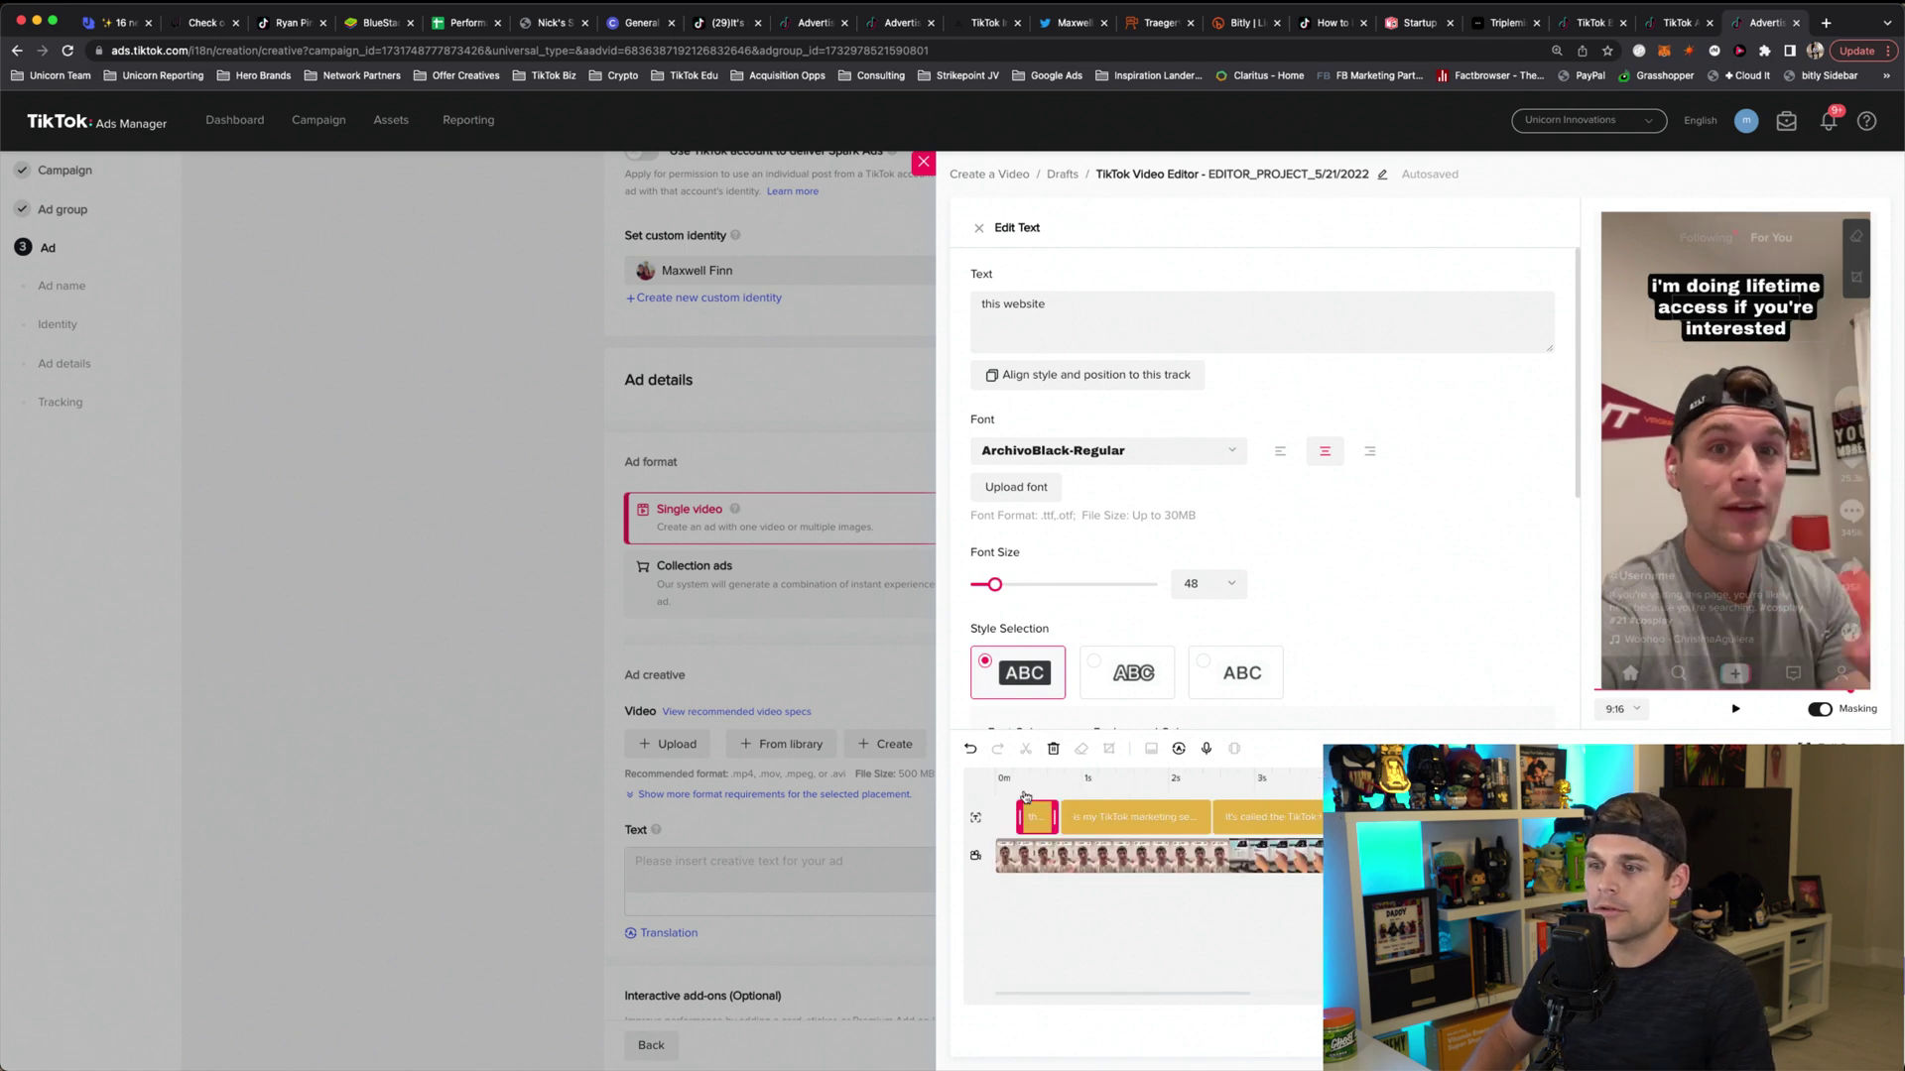
click(1038, 791)
click(1111, 786)
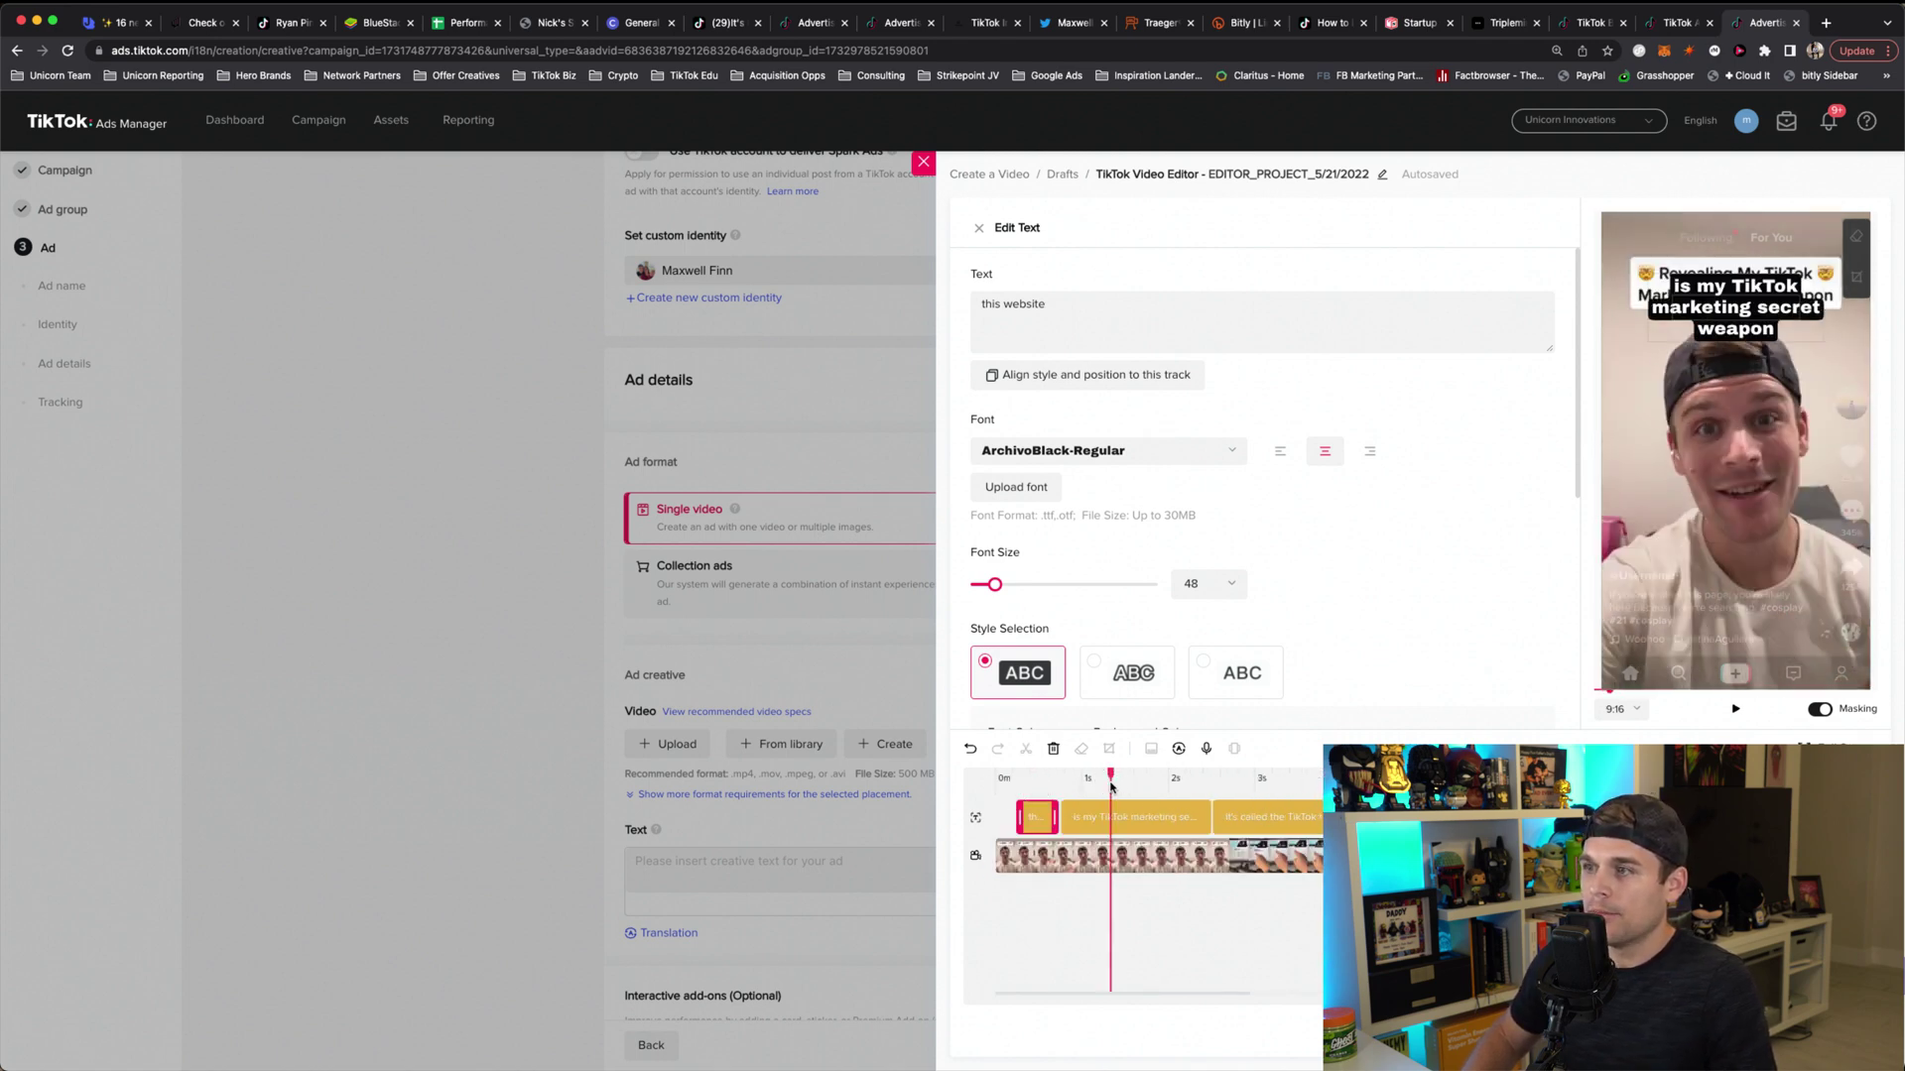
click(1266, 790)
scroll(1268, 791, right, 3)
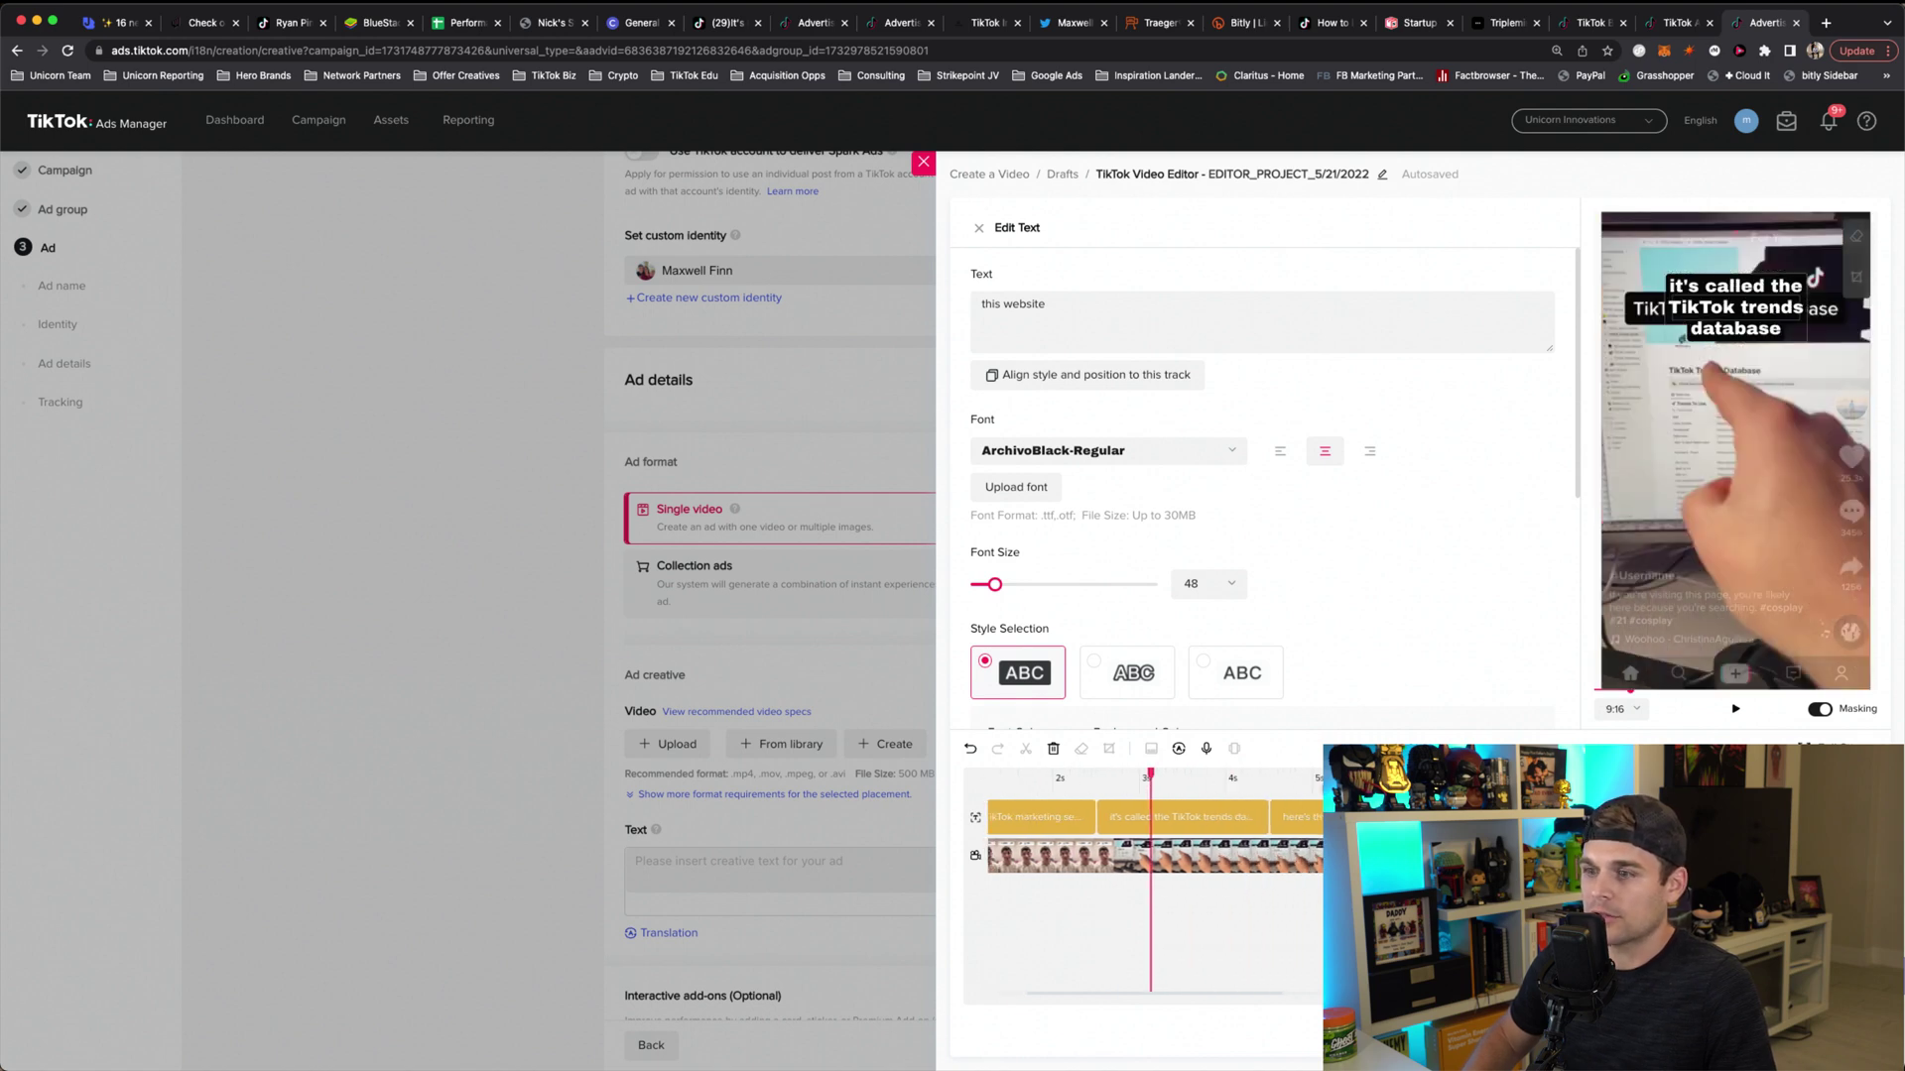
click(1320, 786)
scroll(1156, 879, right, 1)
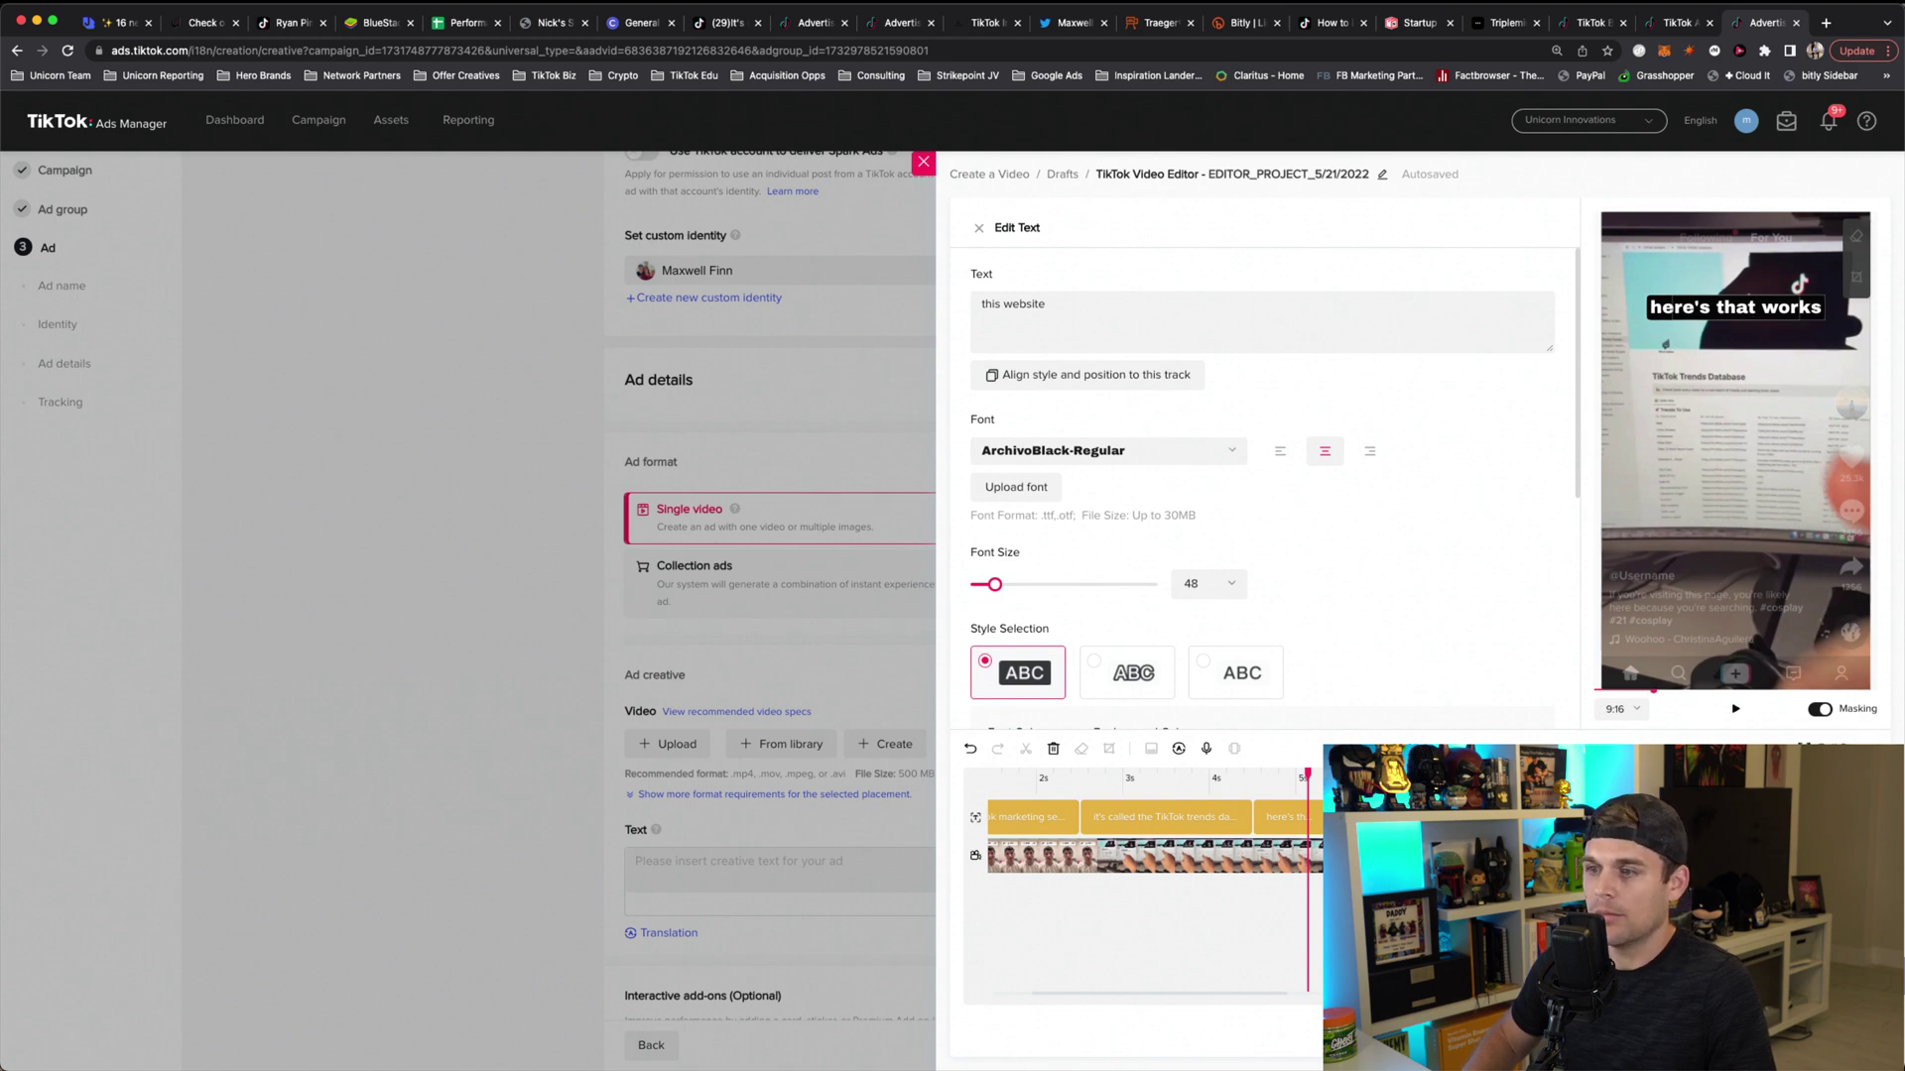
key(space)
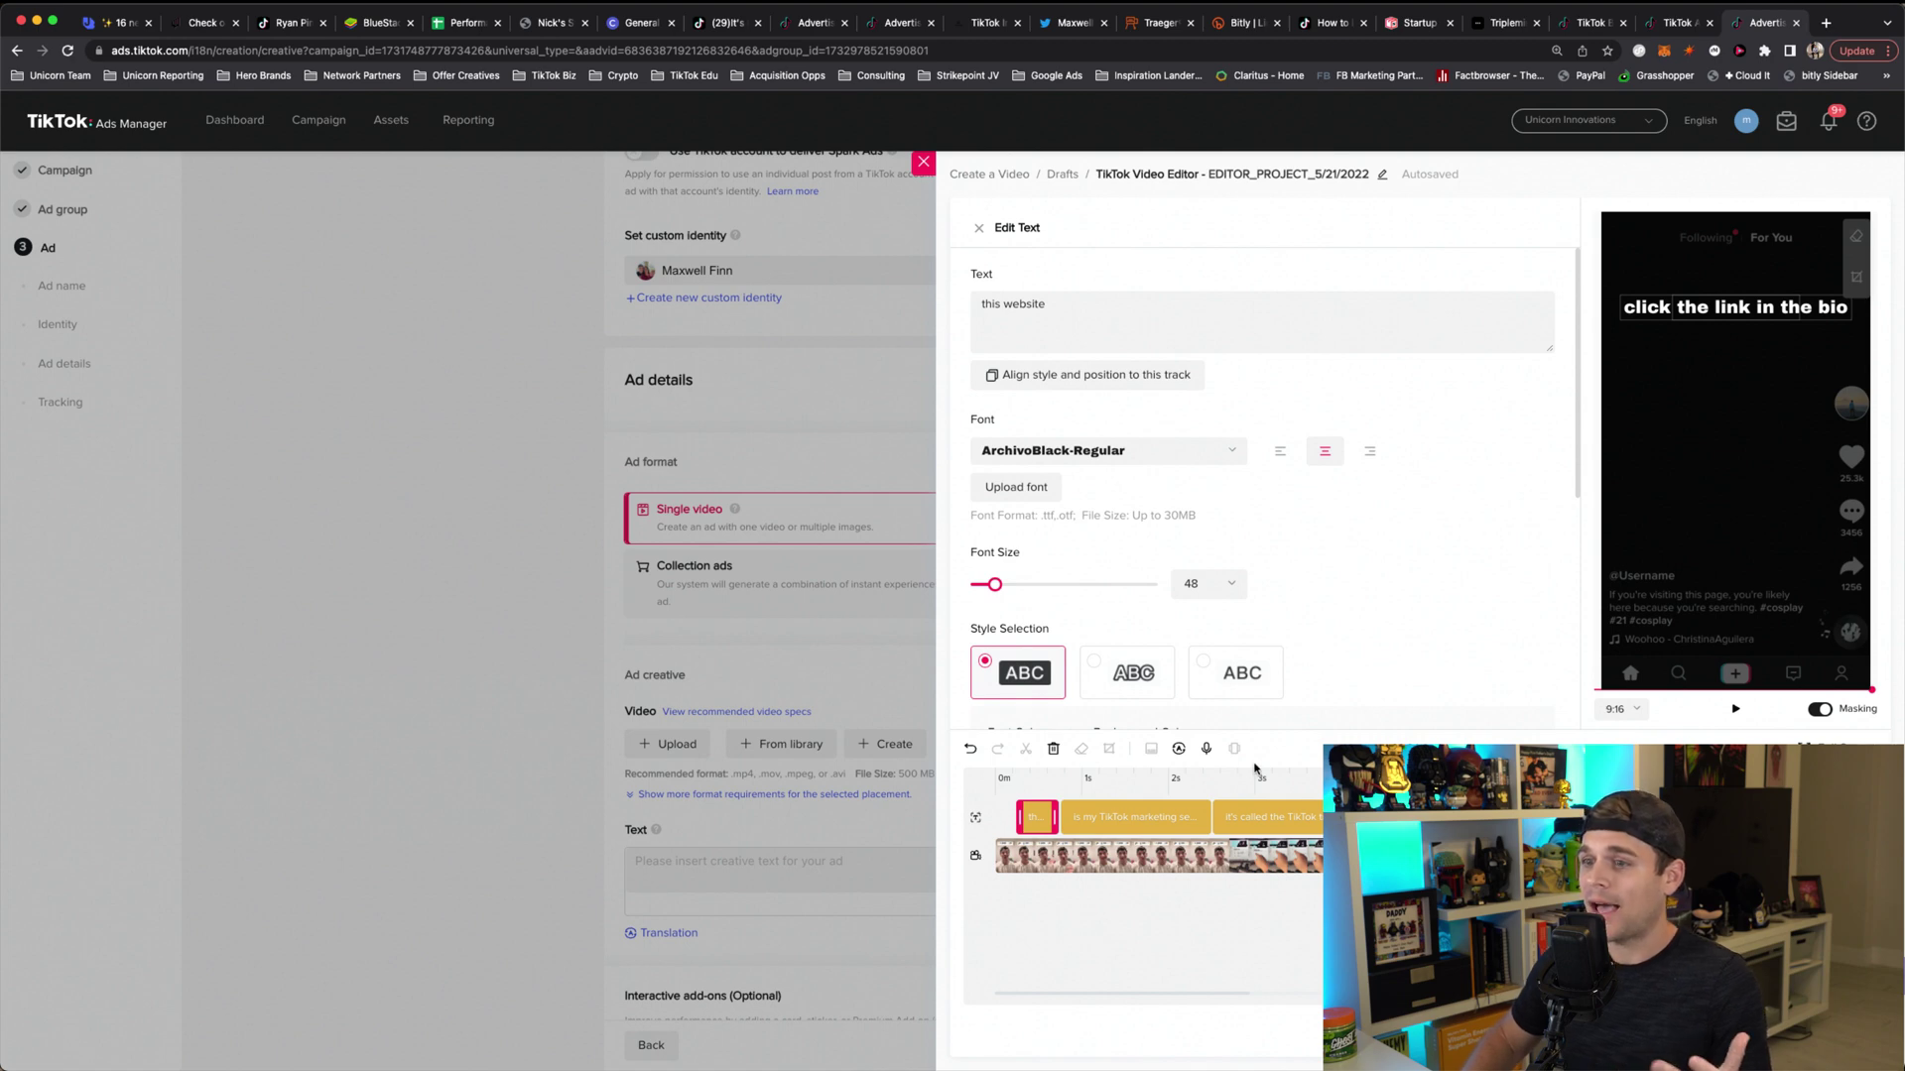
scroll(1238, 819, right, 10)
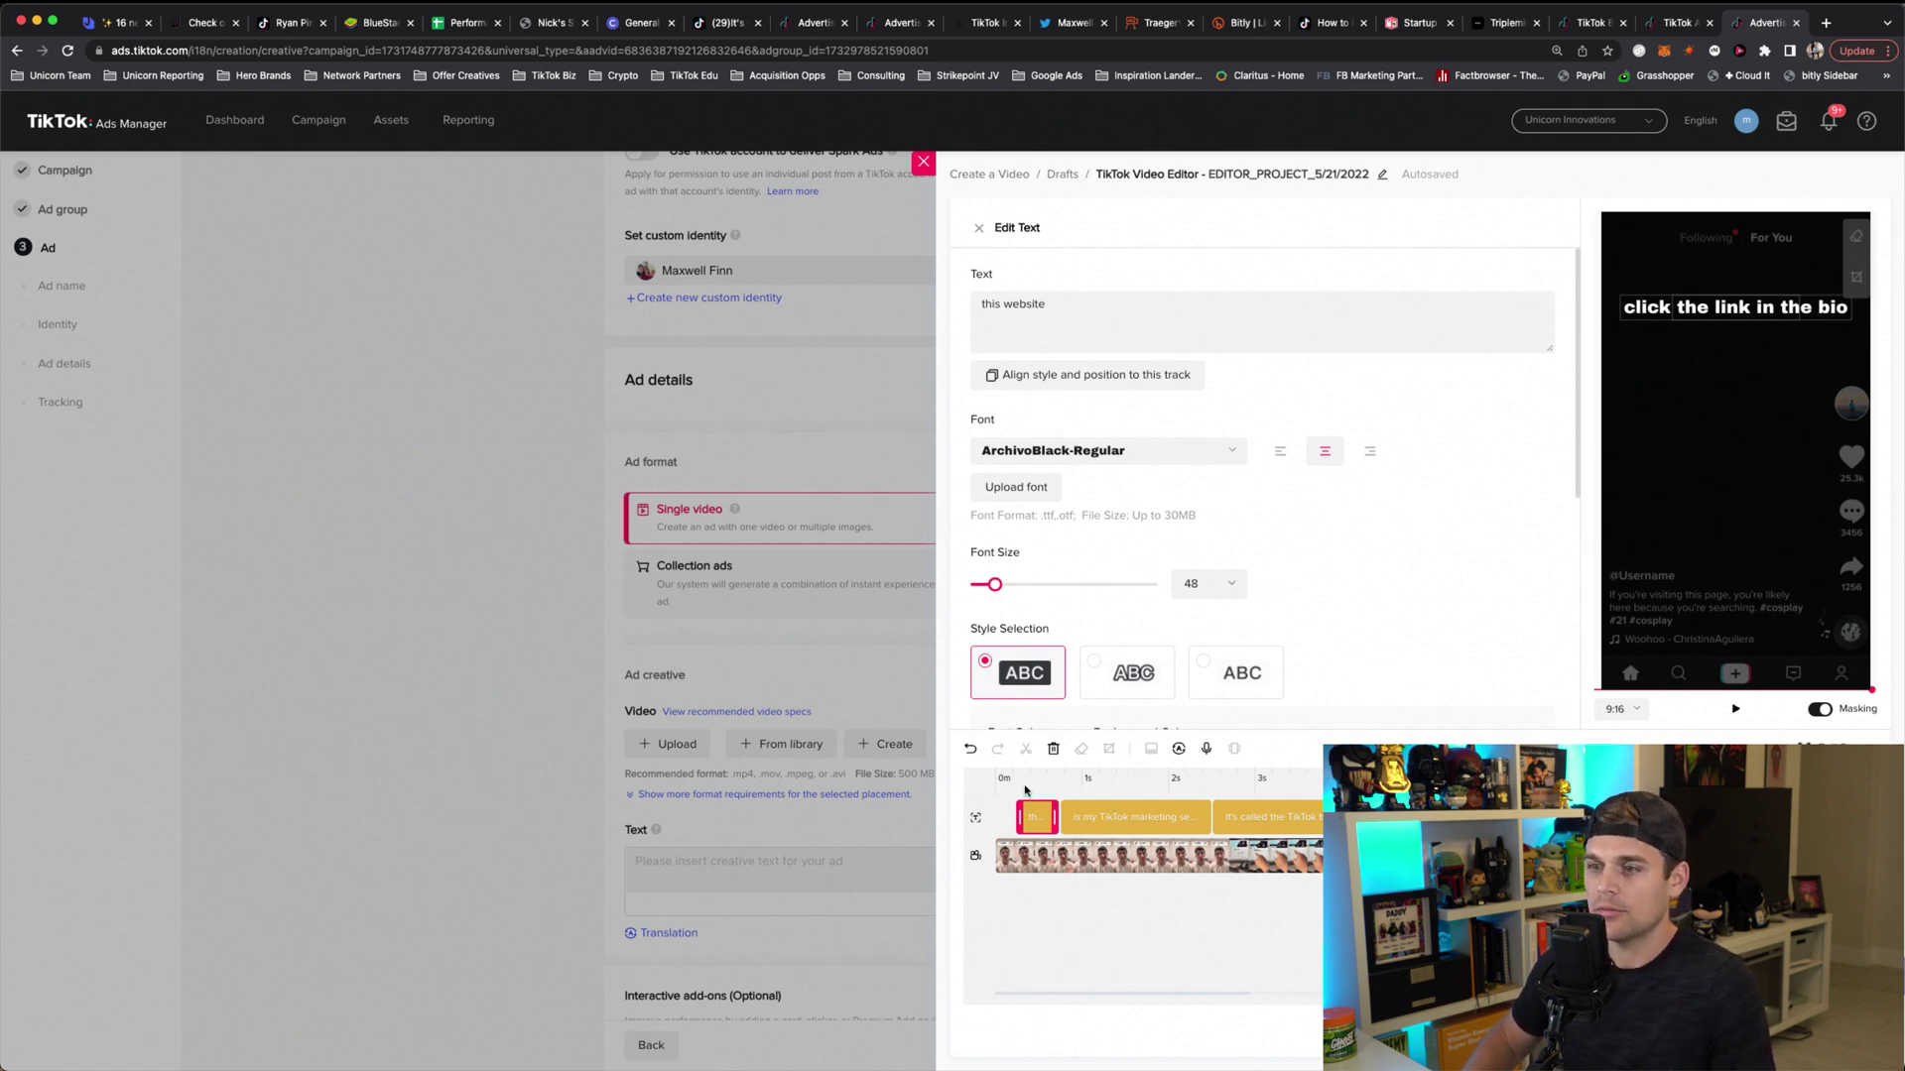
Step: Move the 'this website' caption to mid-frame and set its font to Bangers-Regular
click(1041, 782)
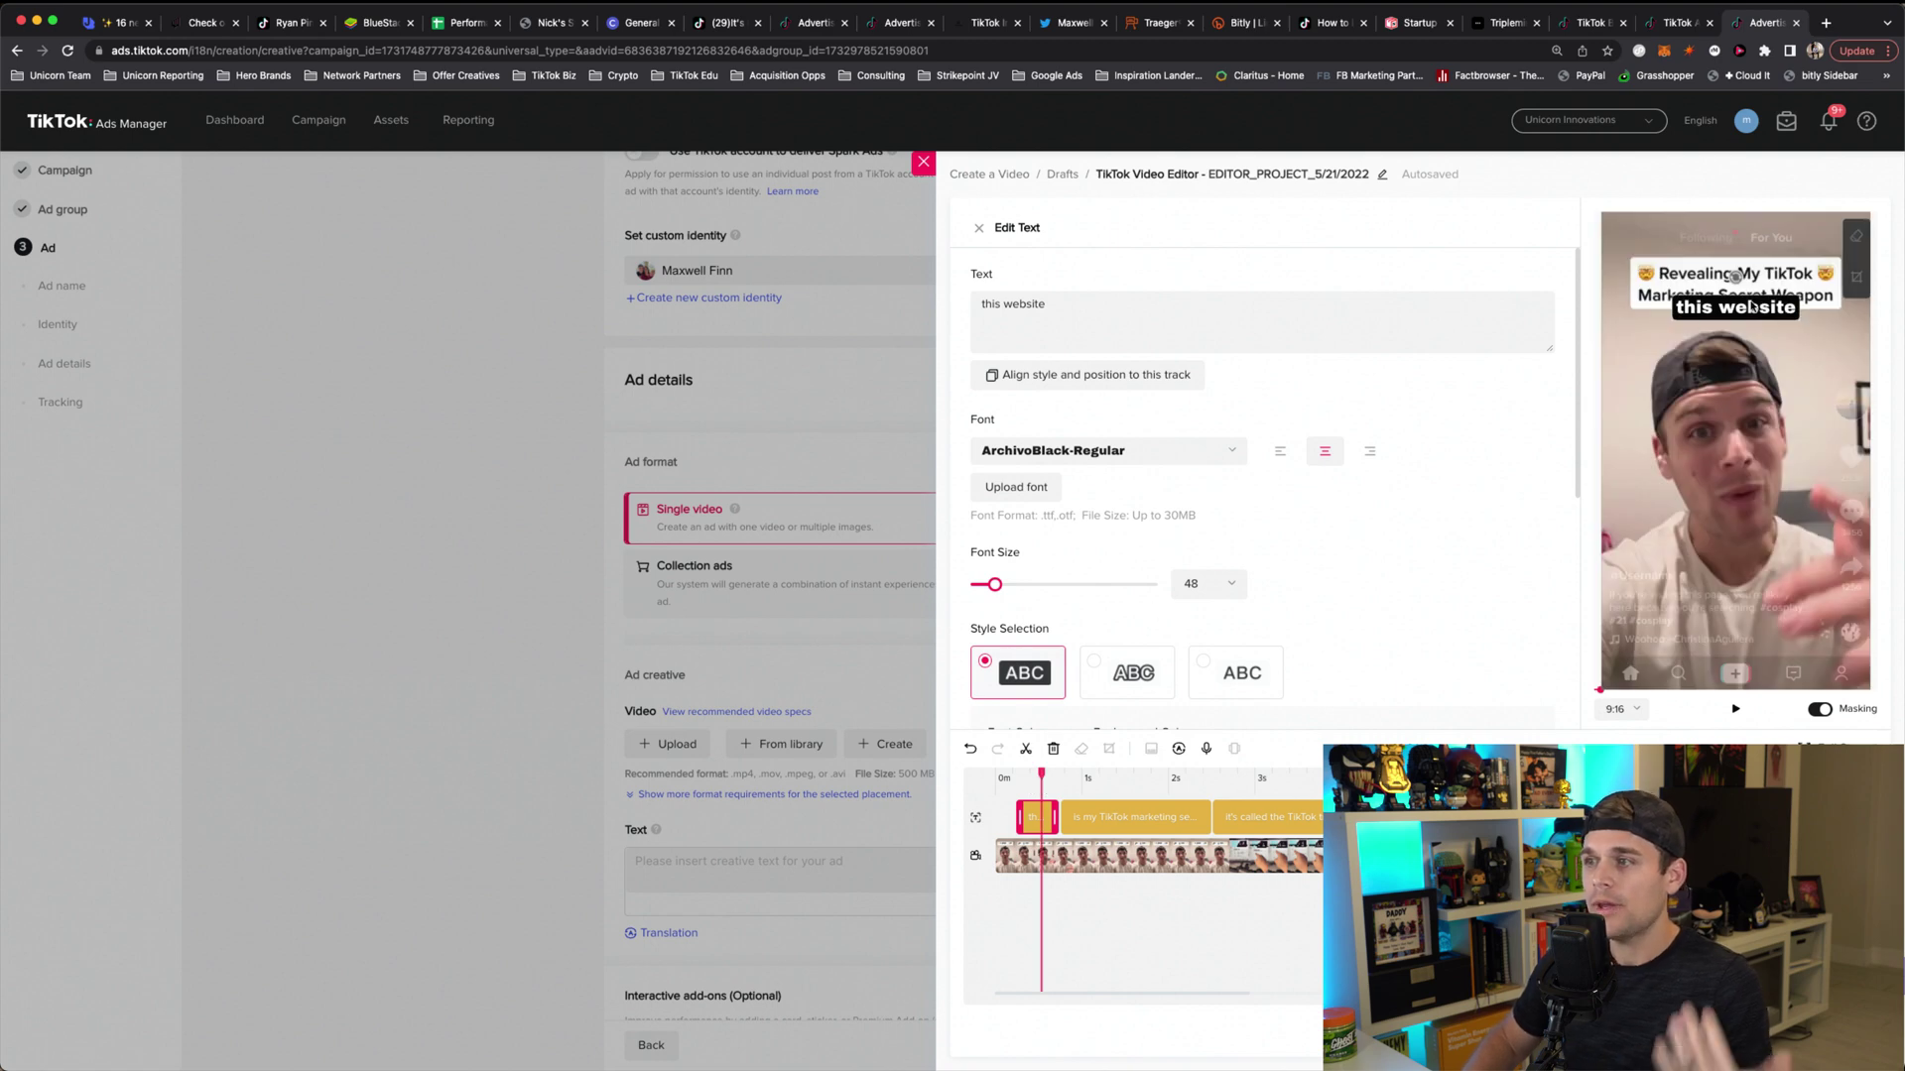
drag(1738, 312, 1739, 548)
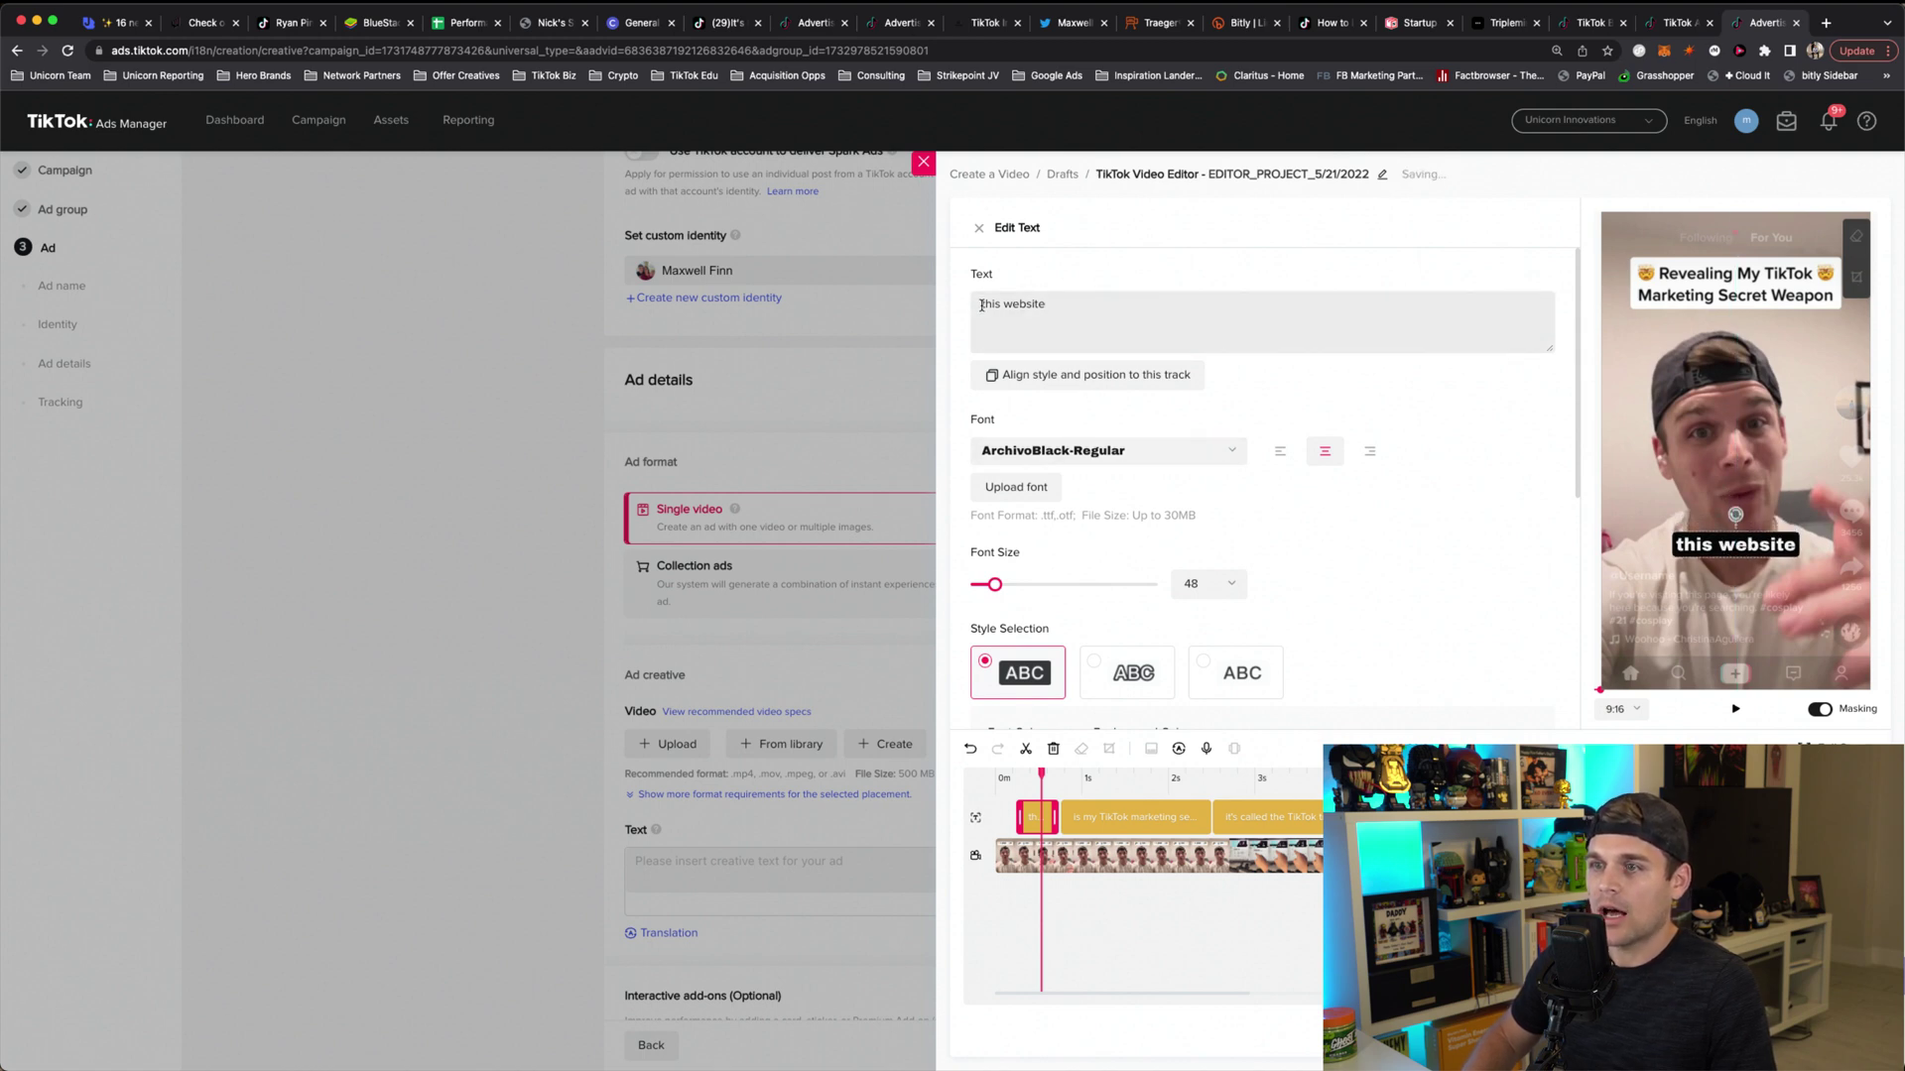
click(1055, 449)
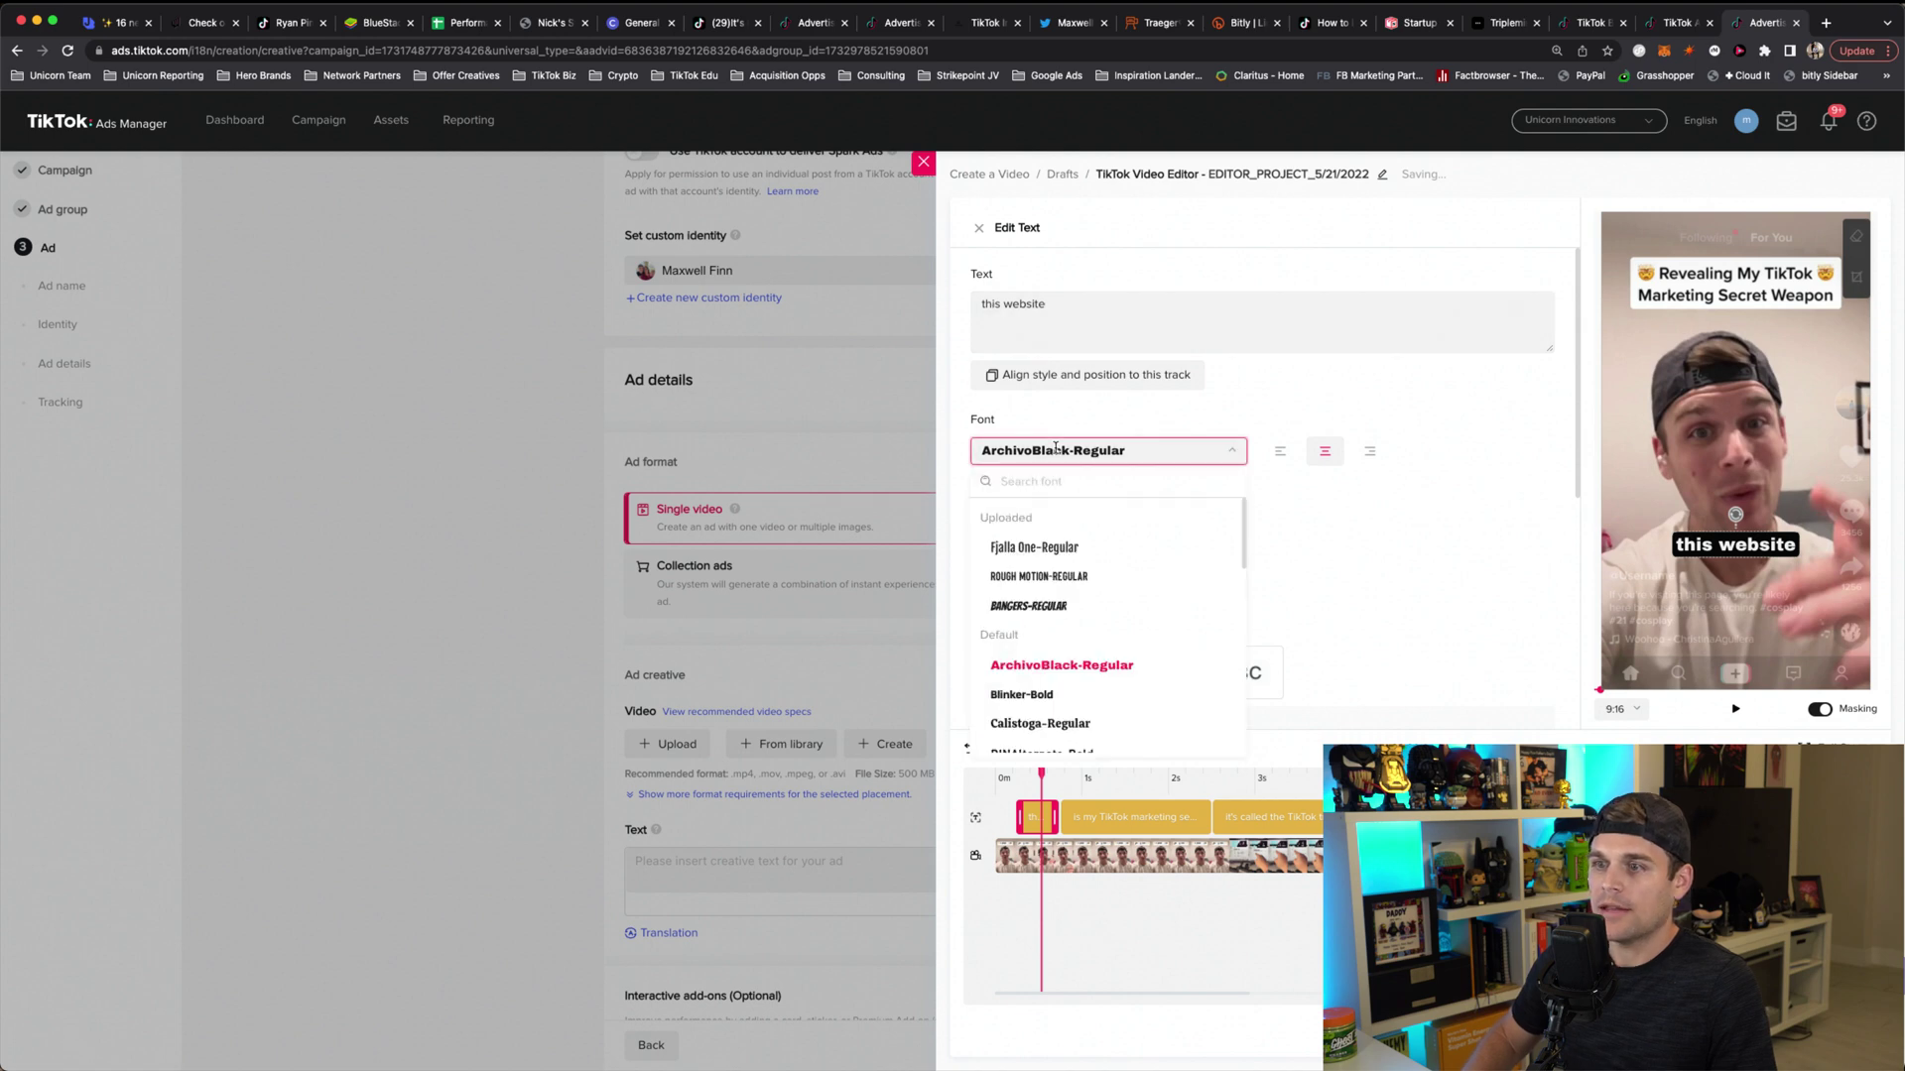
scroll(1082, 674, down, 2)
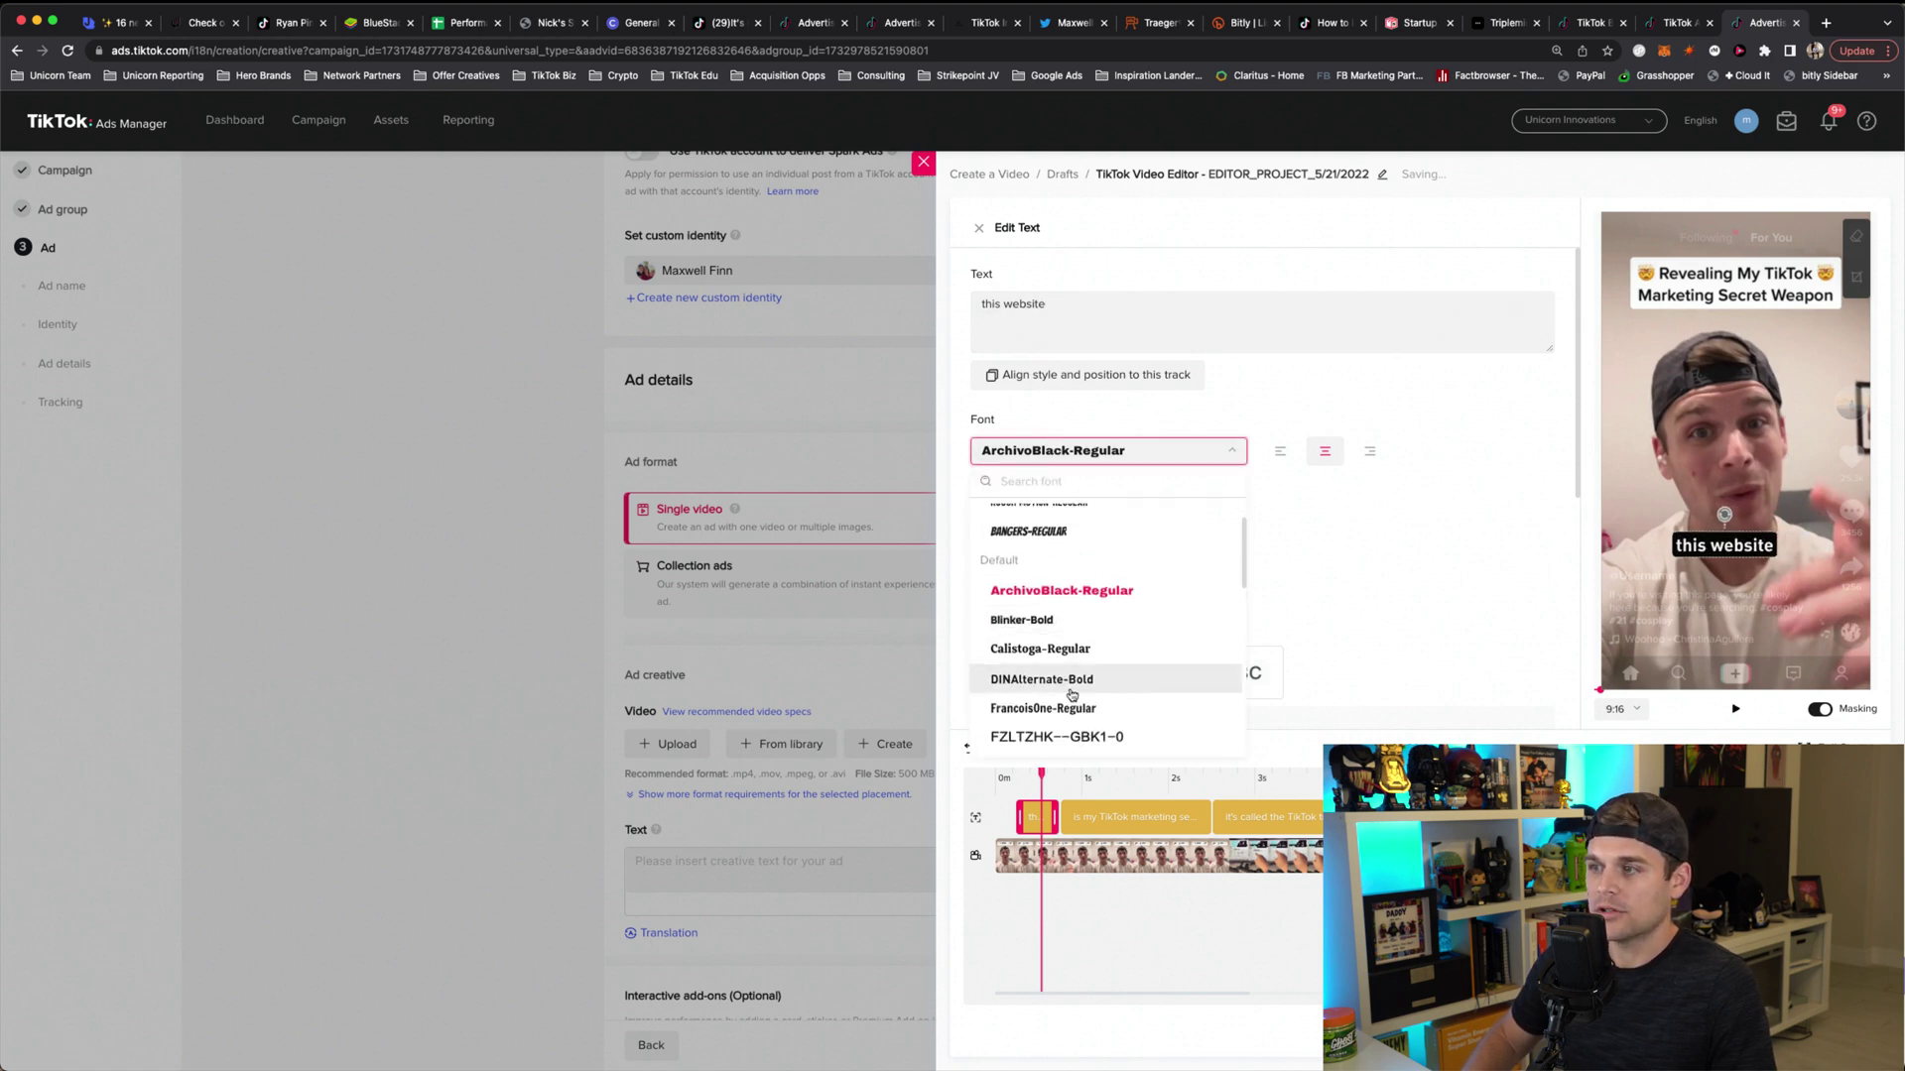
scroll(1066, 685, up, 2)
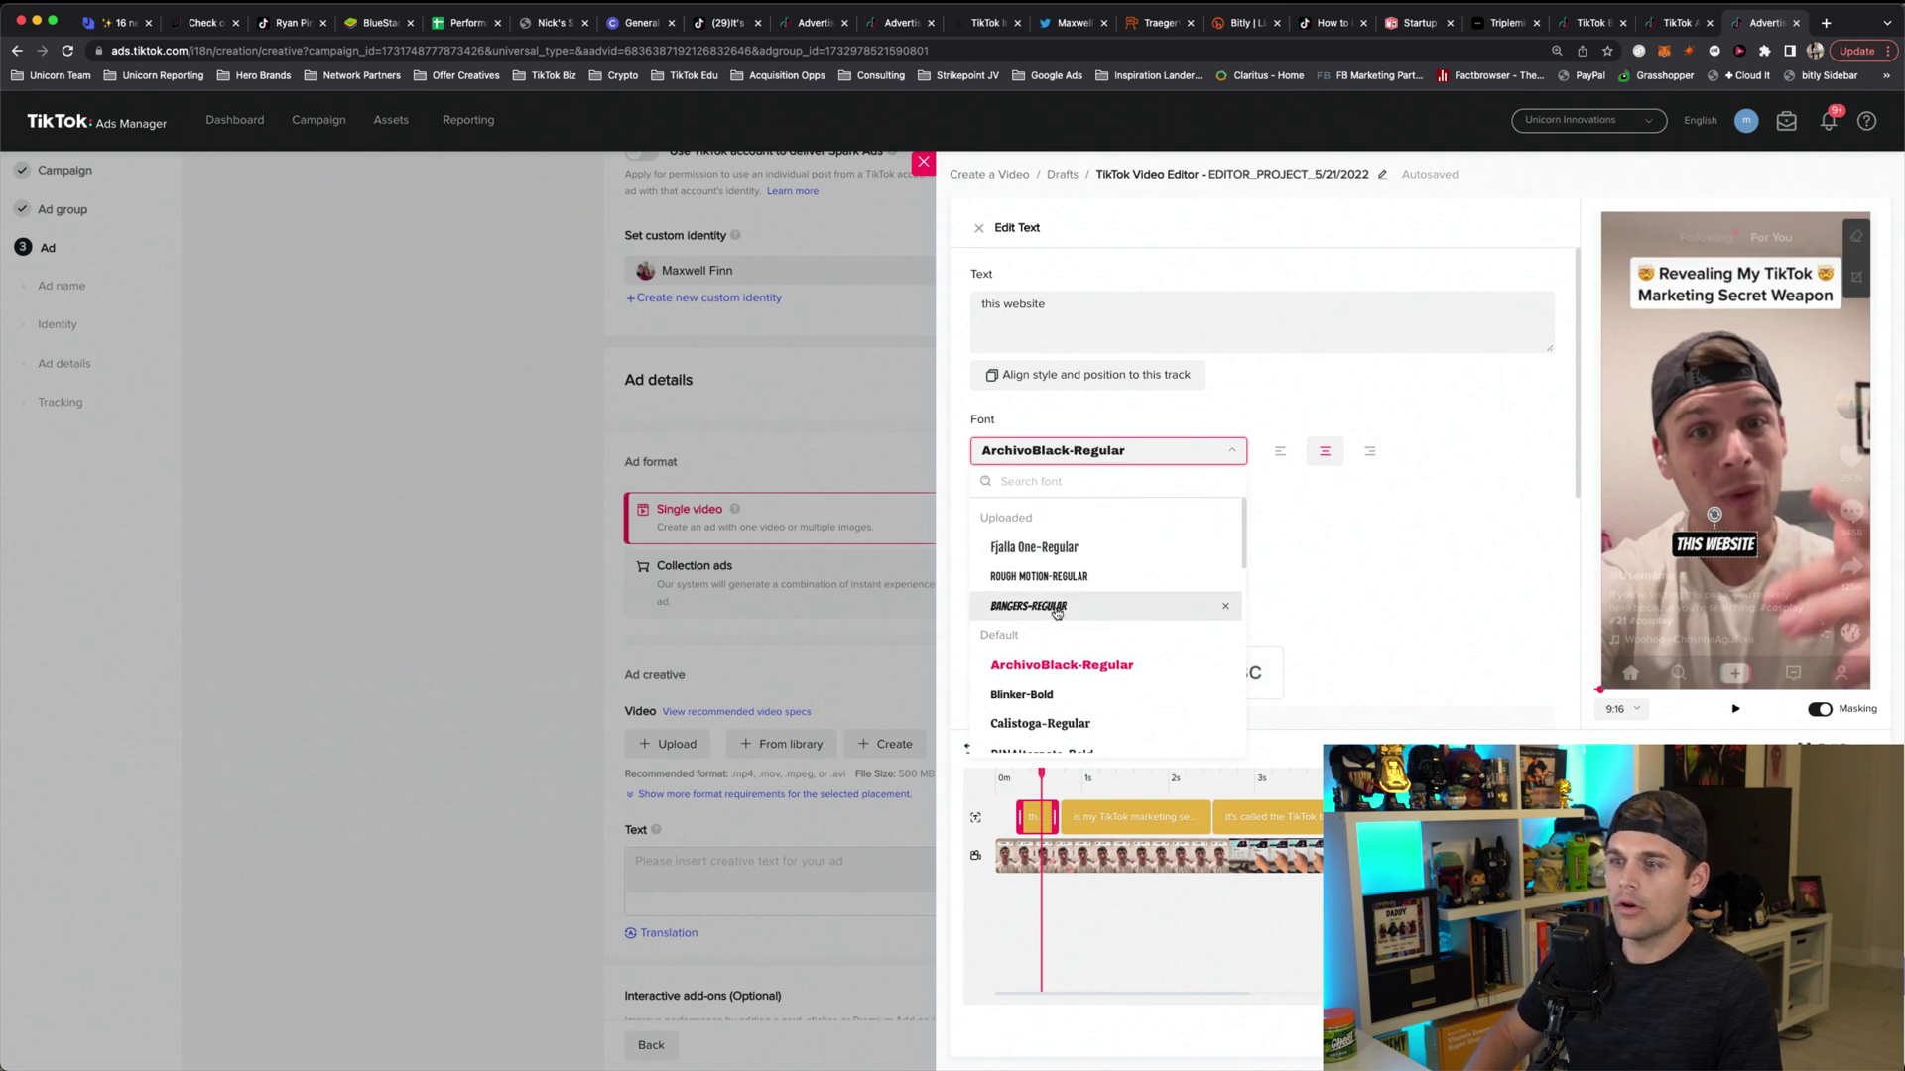
click(1051, 607)
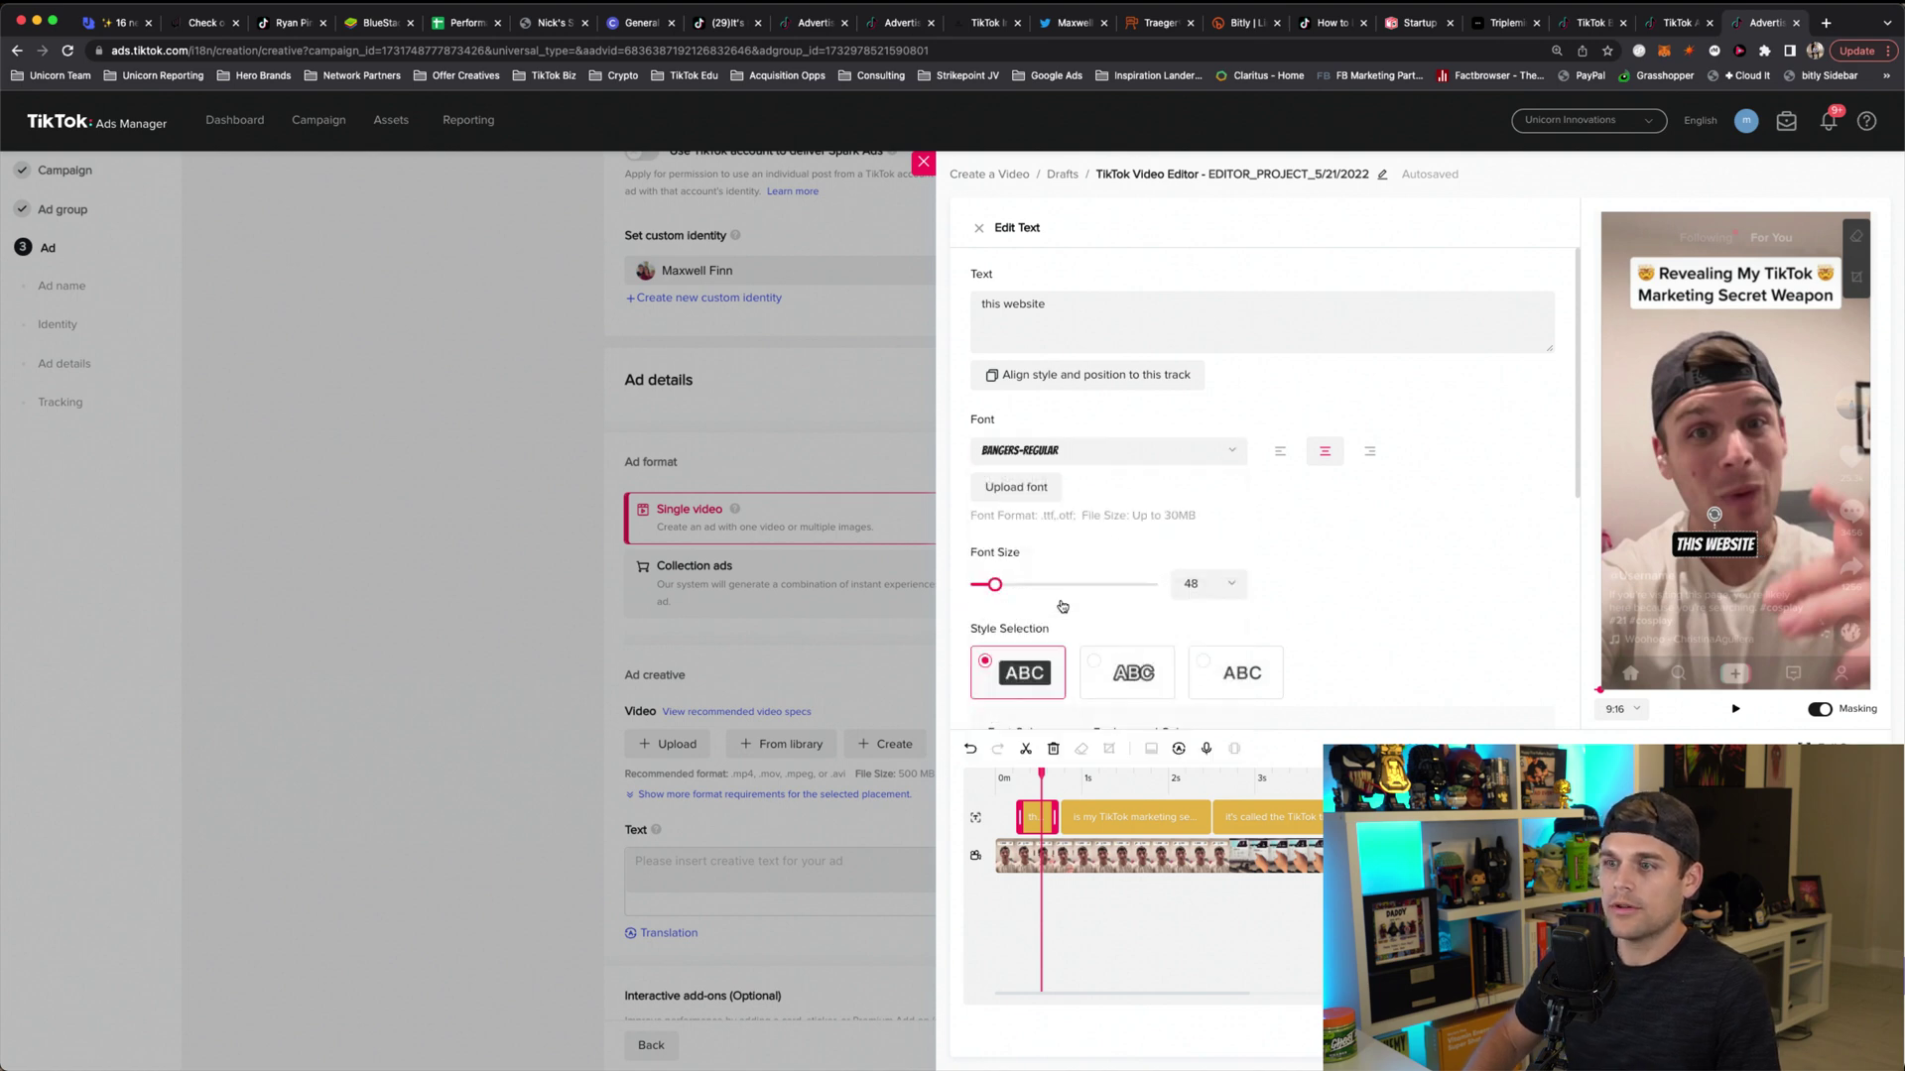
click(1063, 455)
scroll(1091, 595, down, 5)
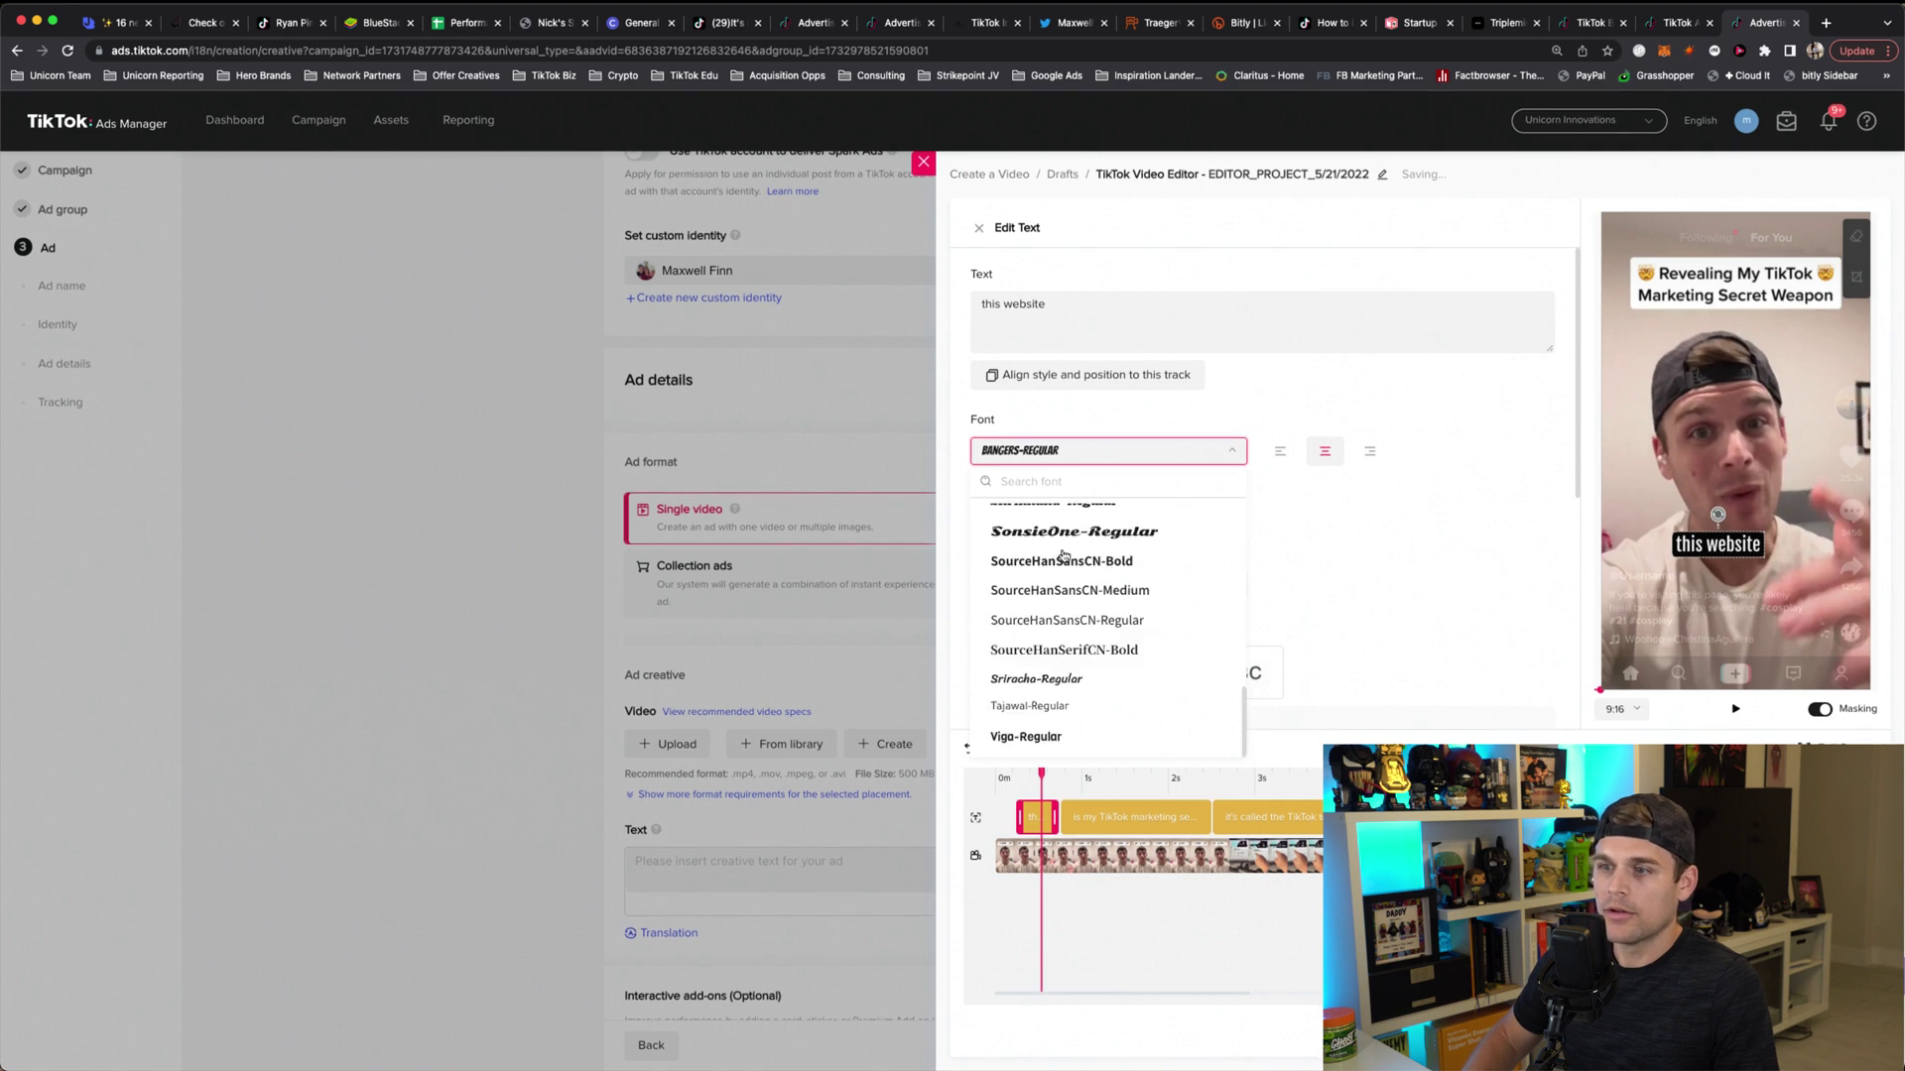
scroll(1091, 595, up, 5)
click(1333, 499)
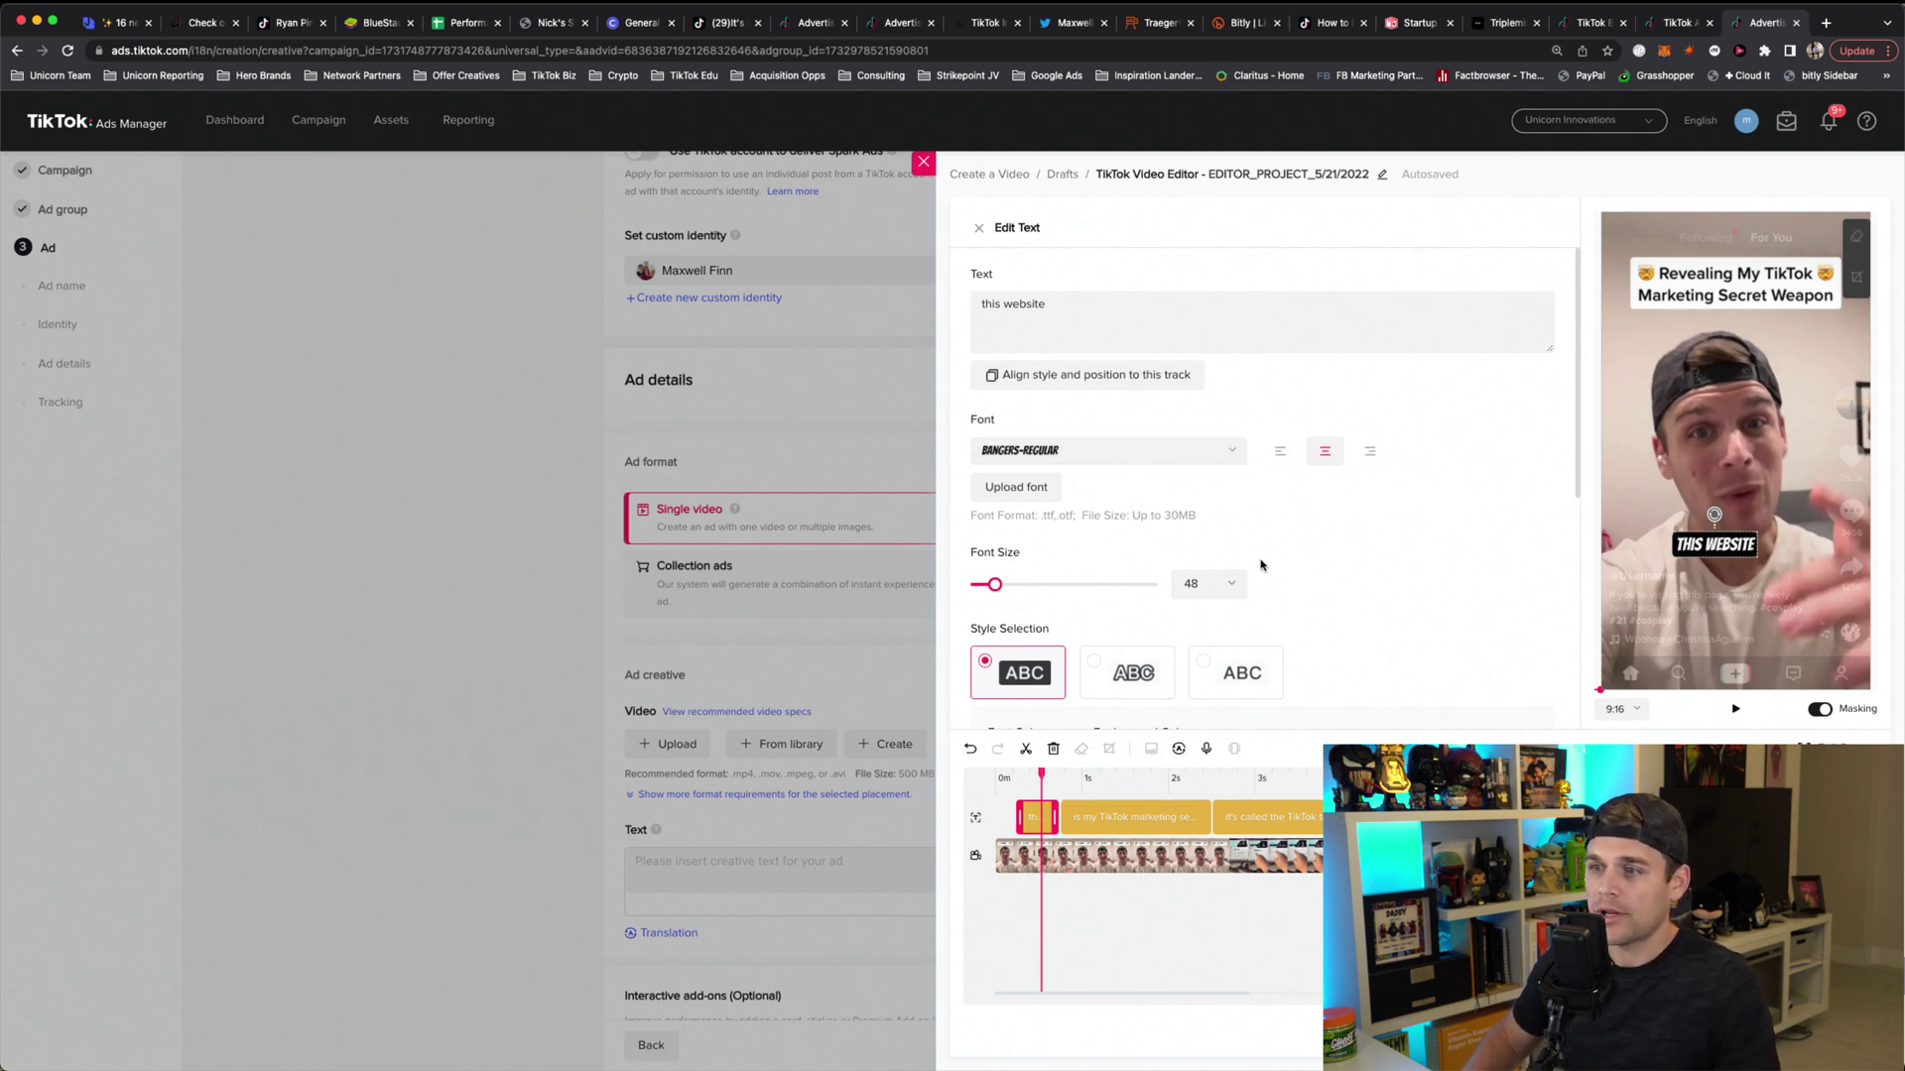
Step: Set the caption's font size to 64 and switch it to the outlined text style
click(1240, 582)
scroll(1209, 635, down, 3)
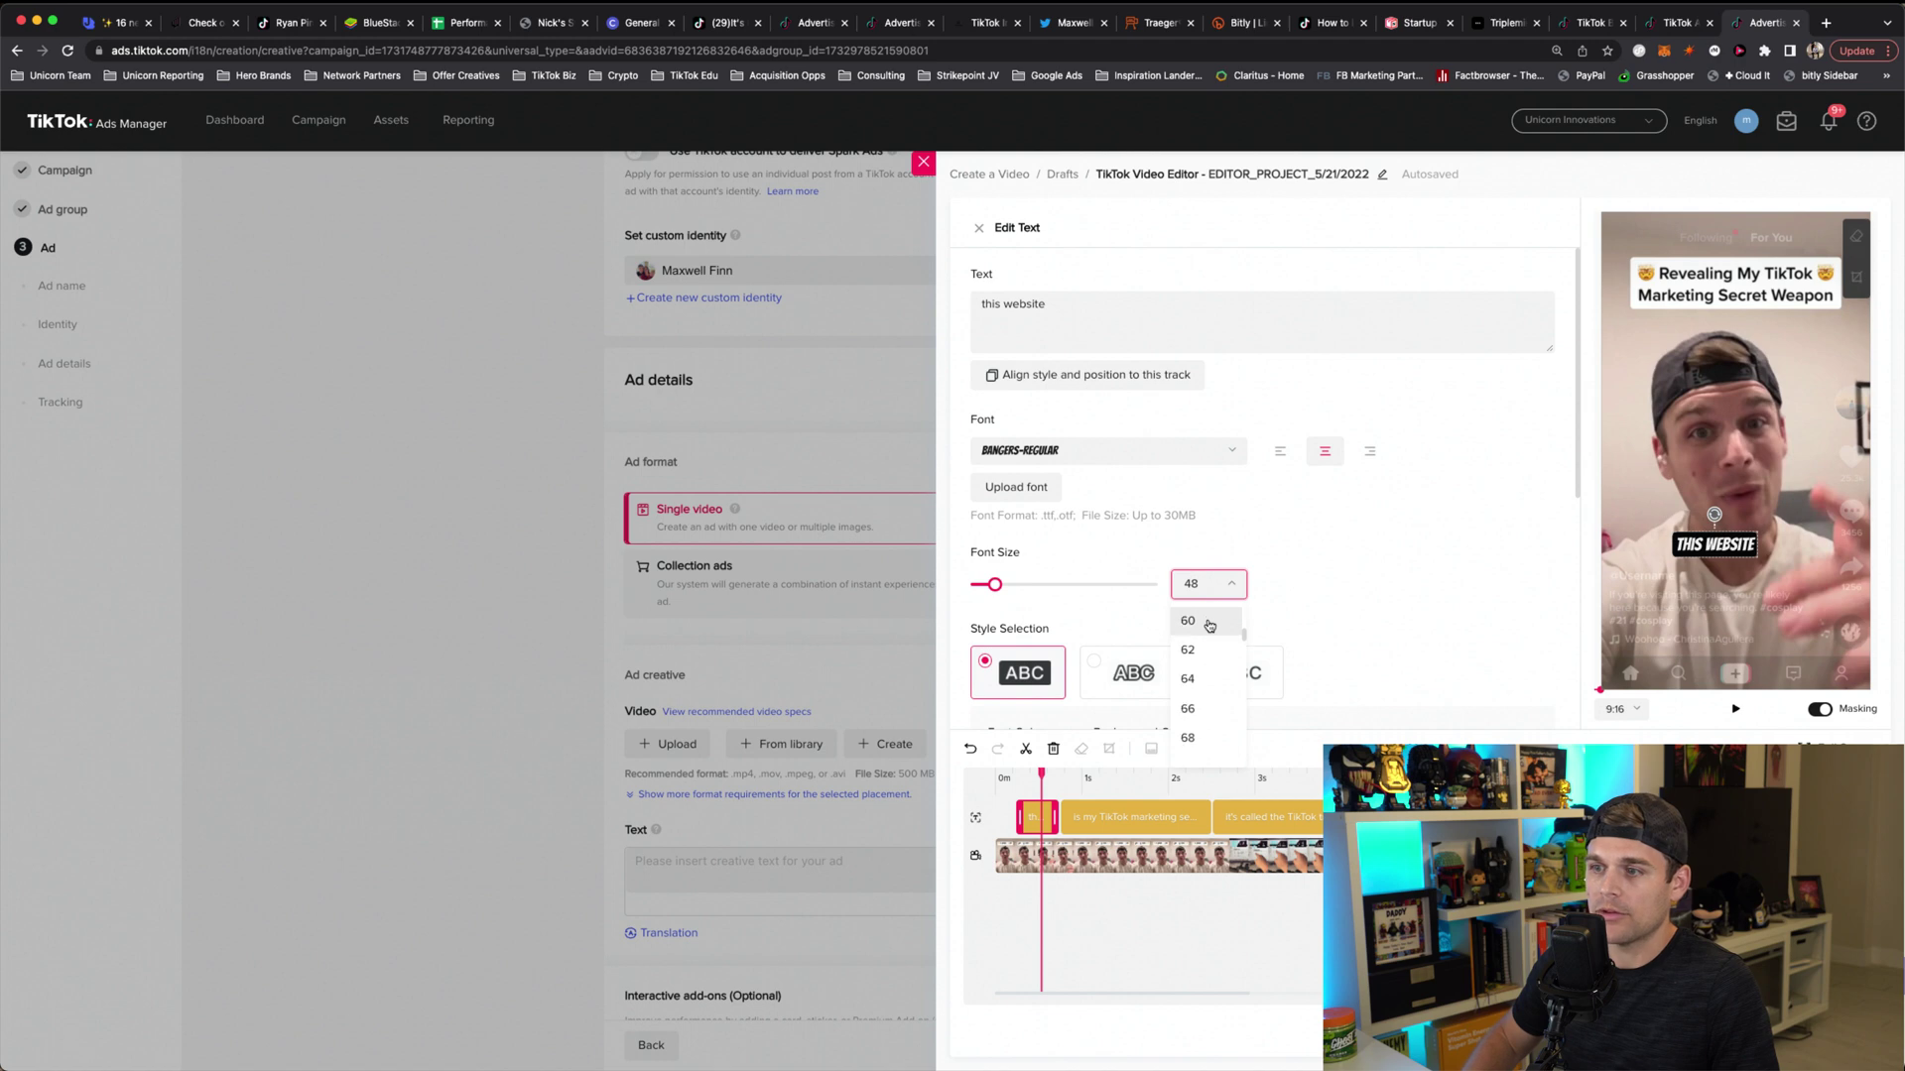
click(1207, 622)
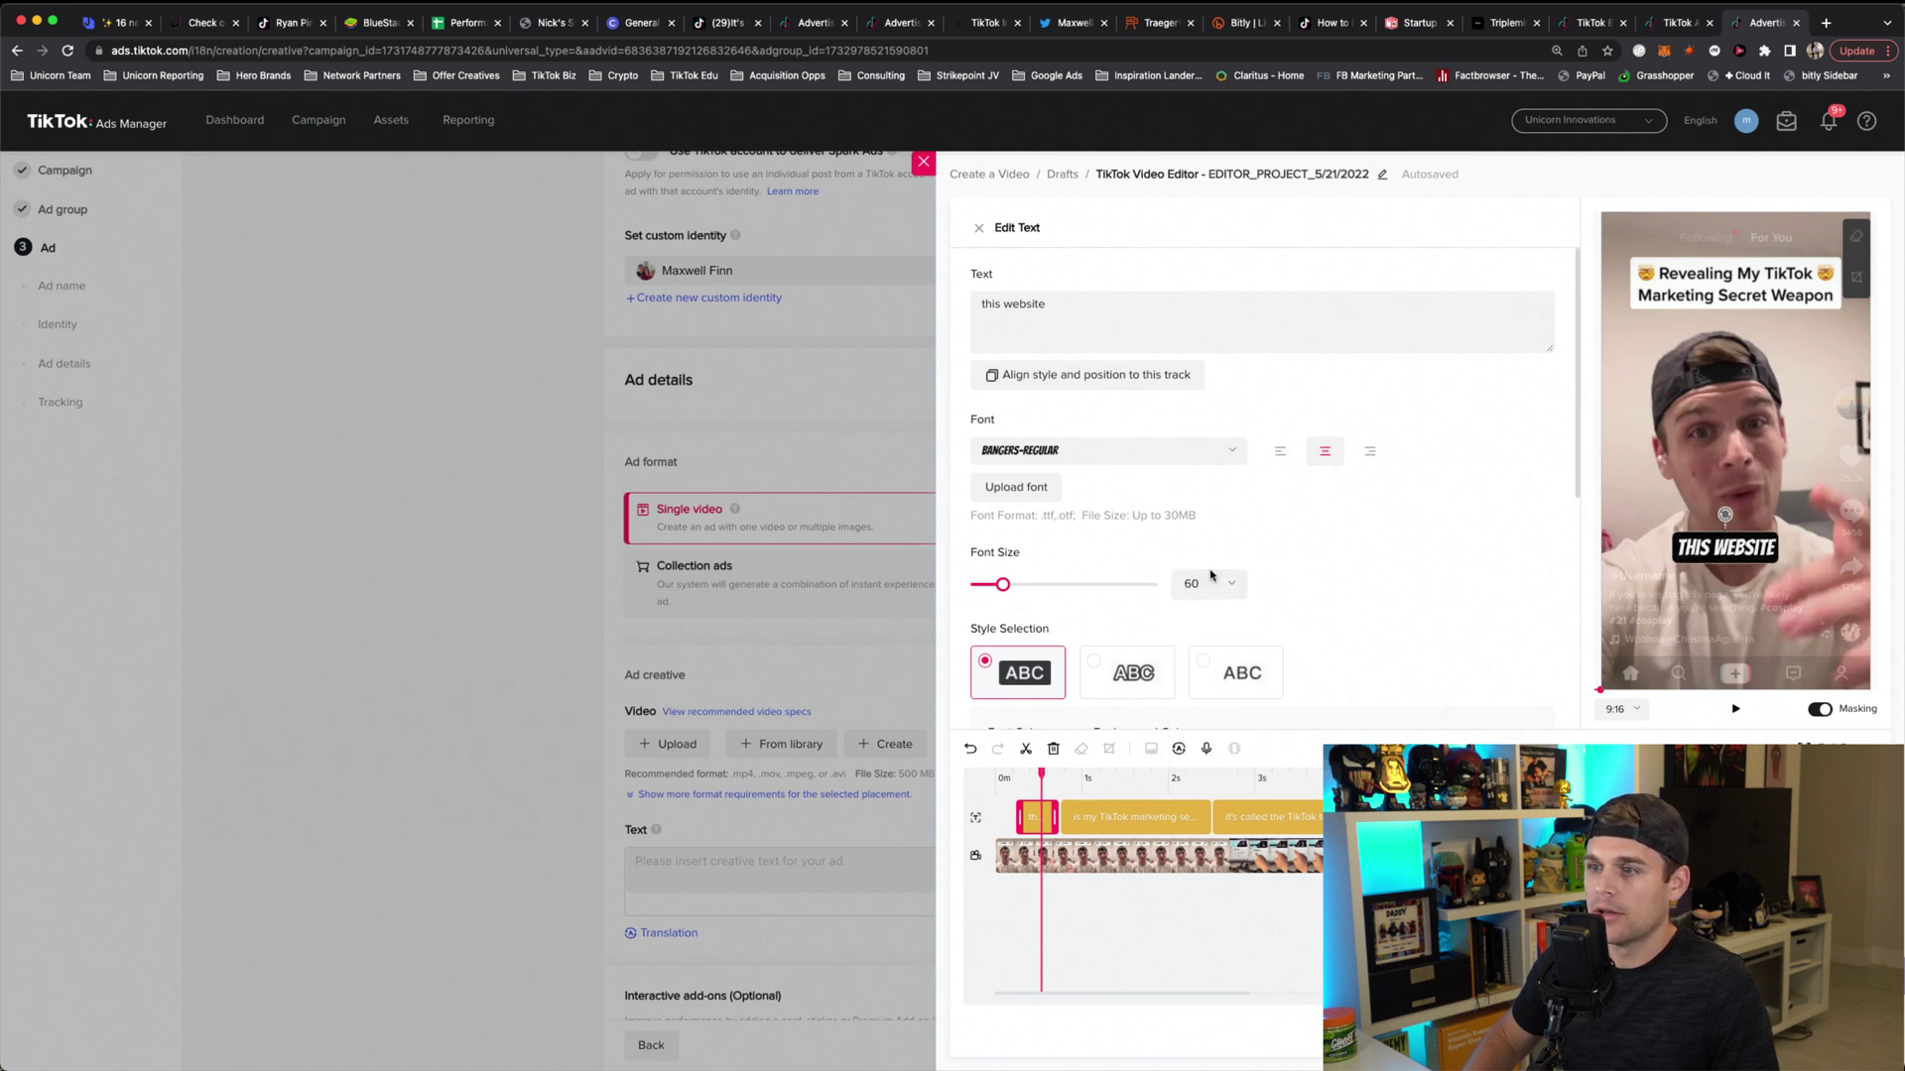
click(1211, 580)
click(1195, 682)
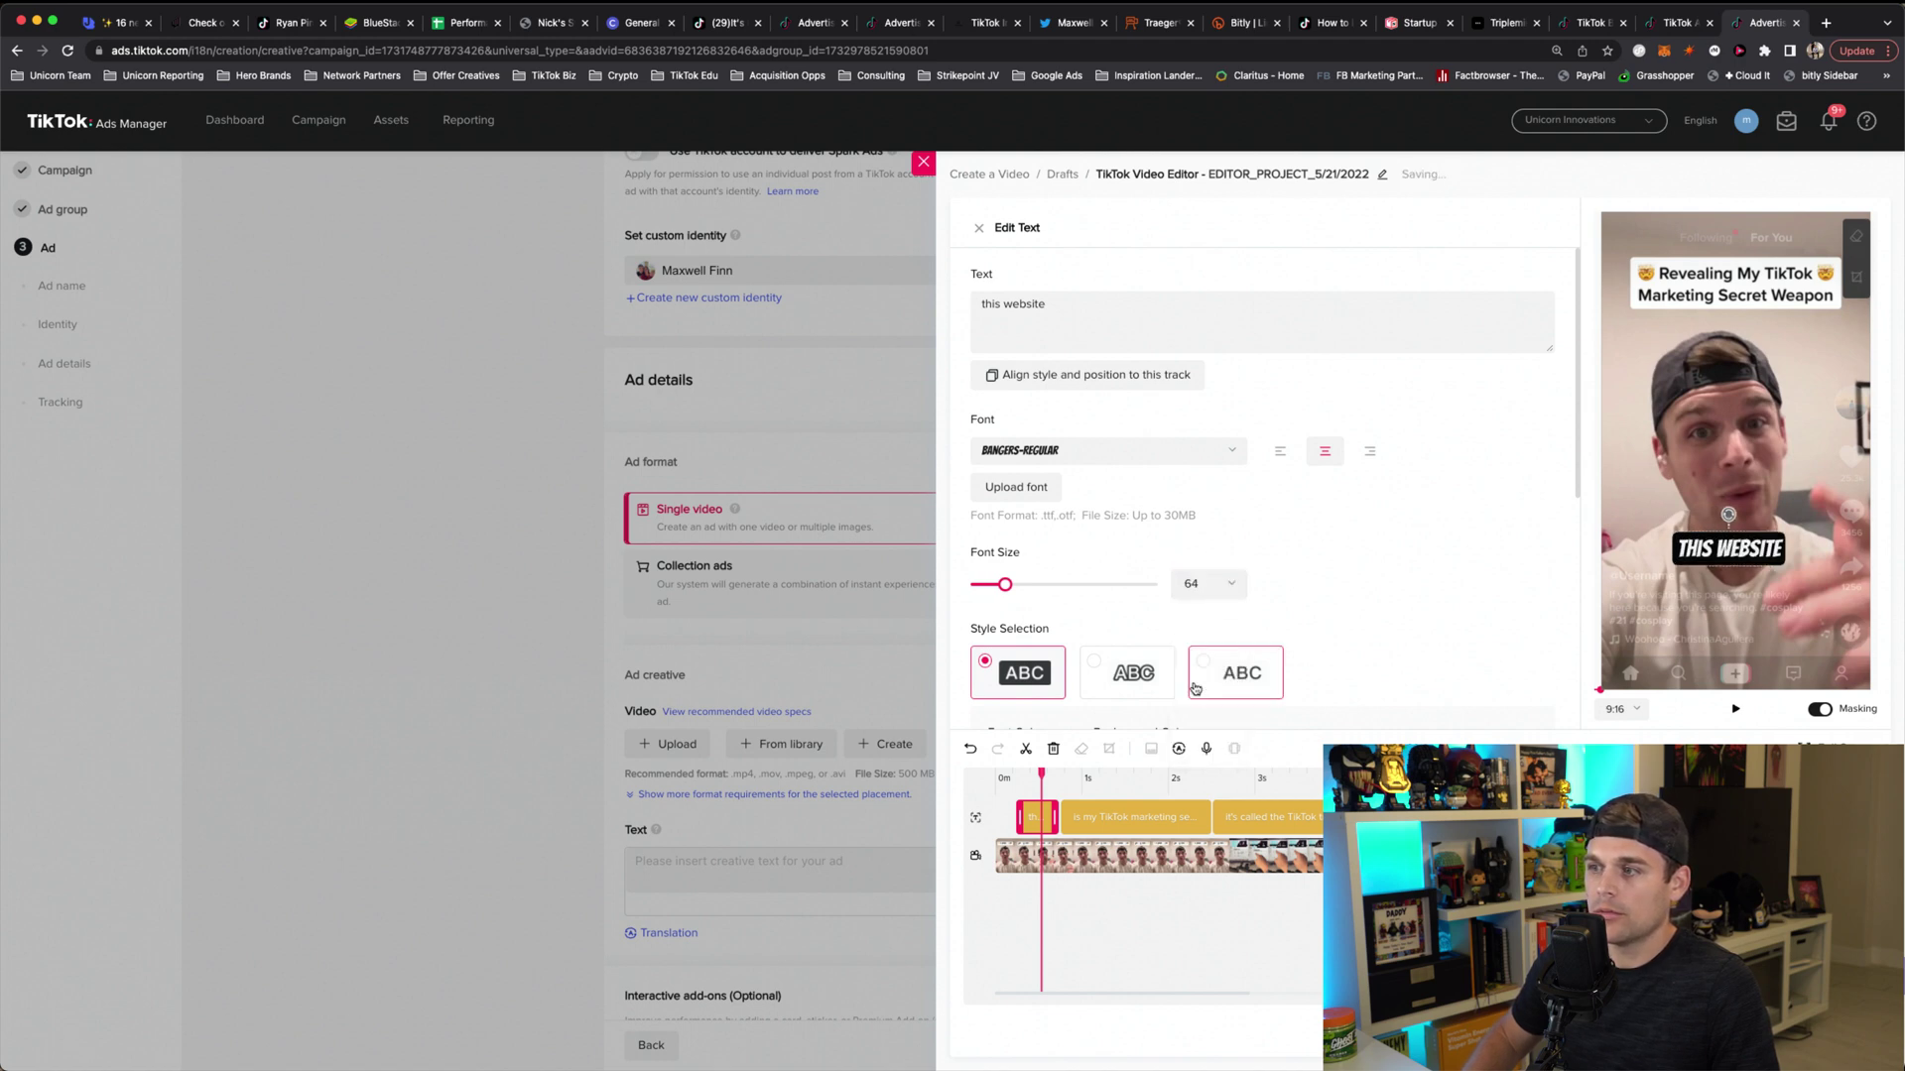
click(1107, 672)
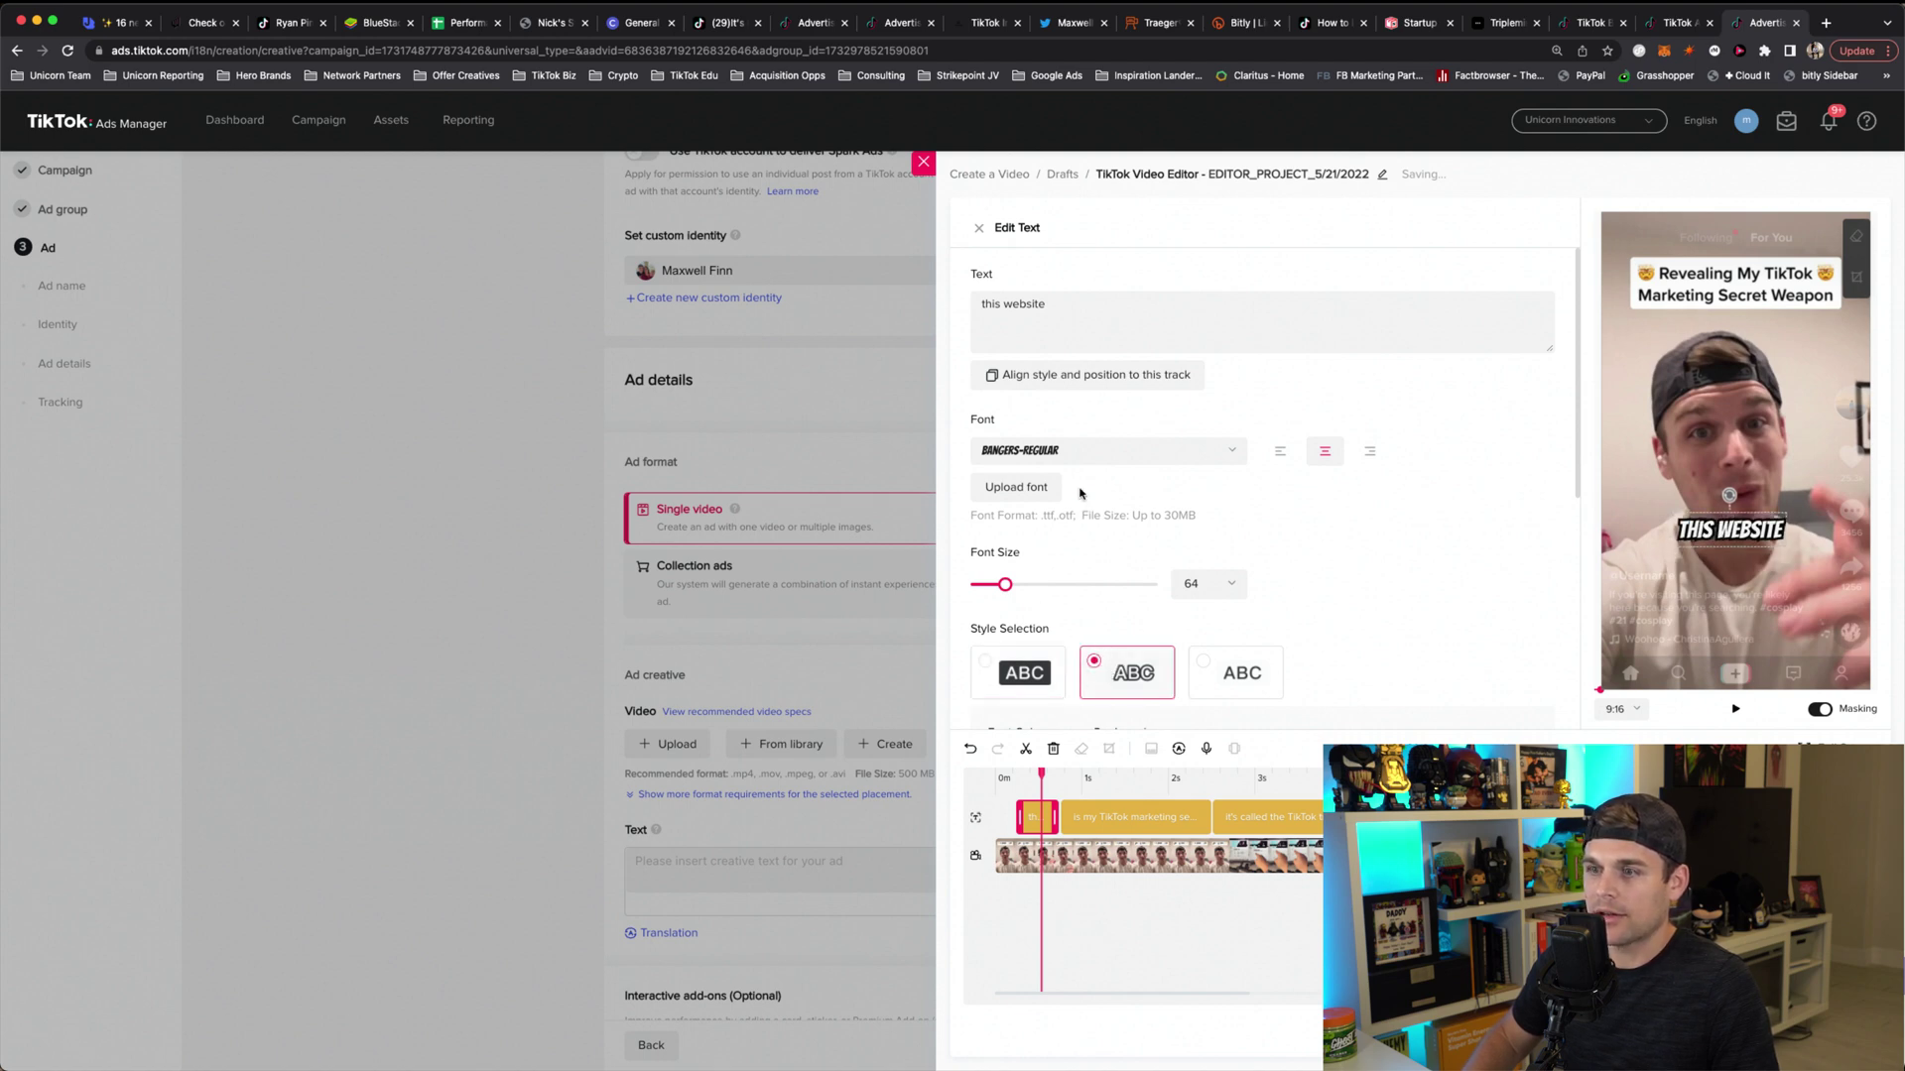
Step: Colour the caption text a bright golden yellow
scroll(1080, 493, down, 3)
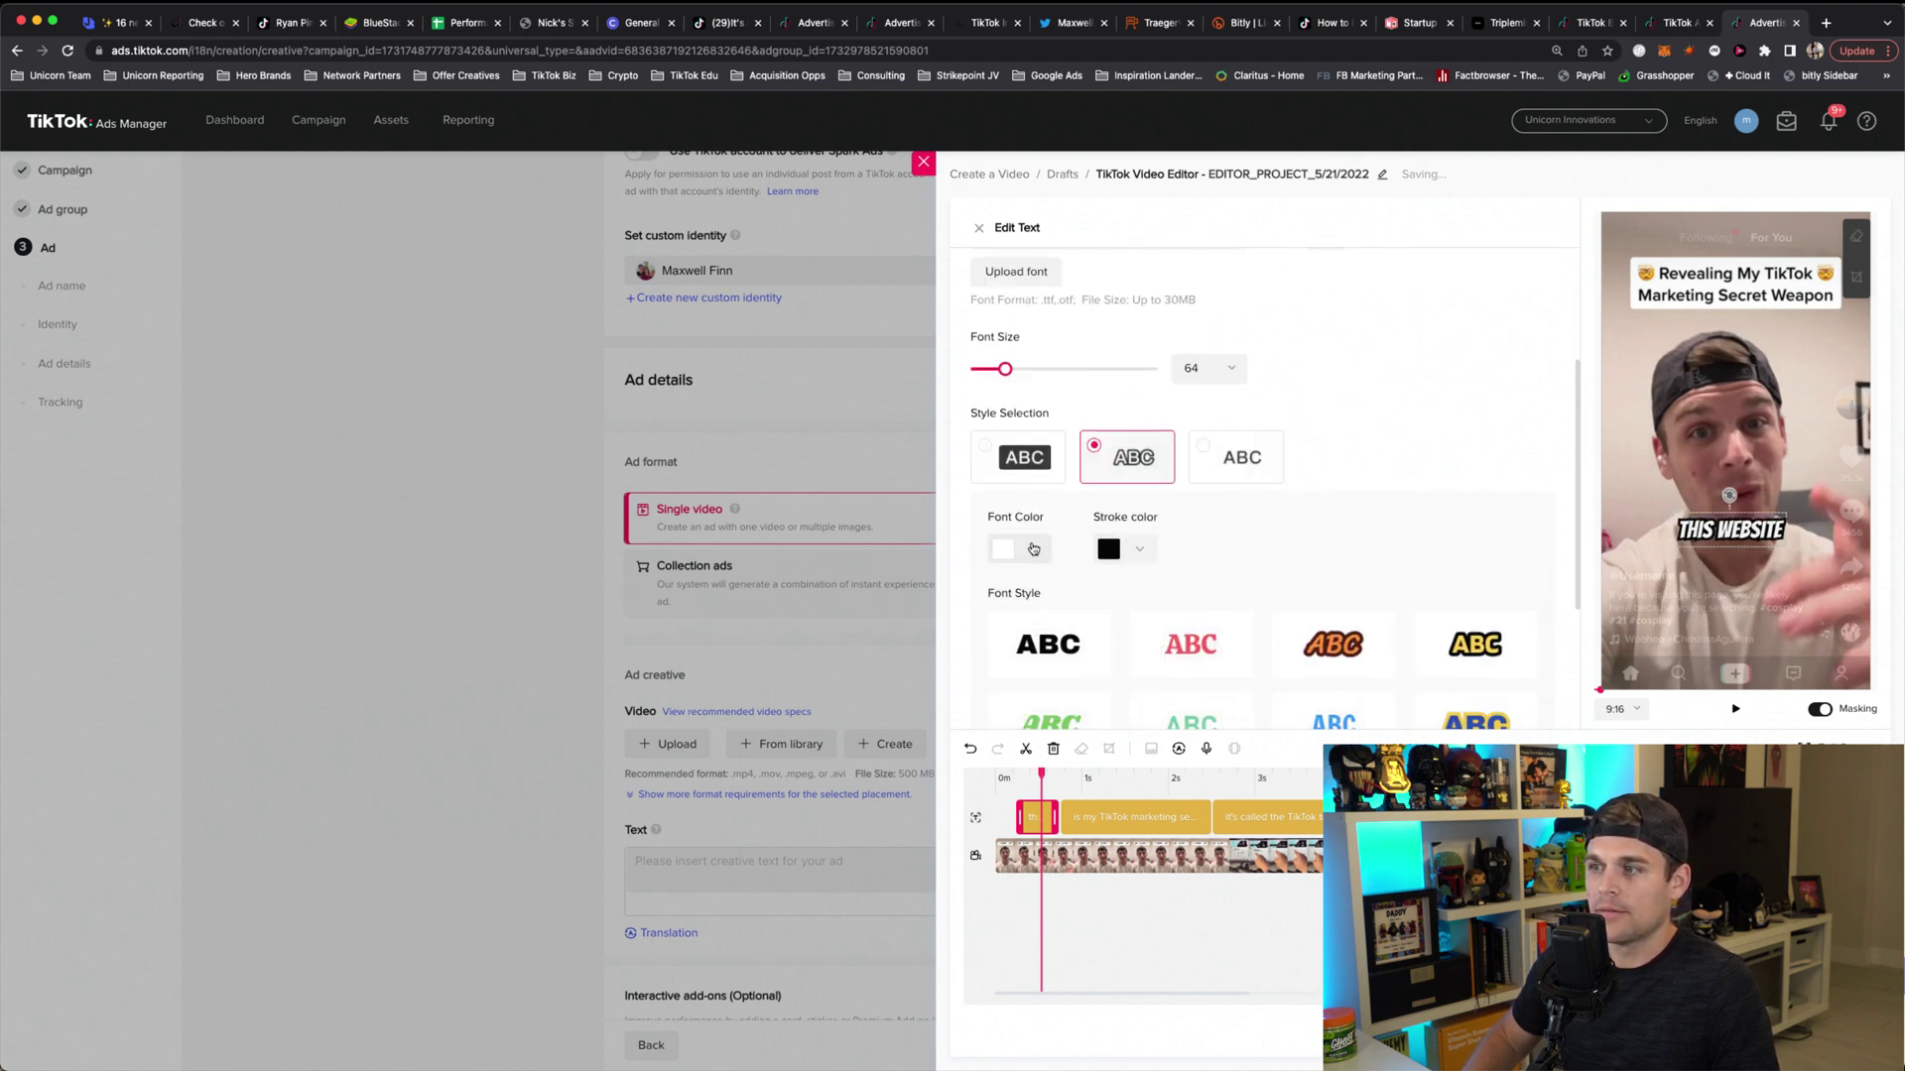
click(1032, 549)
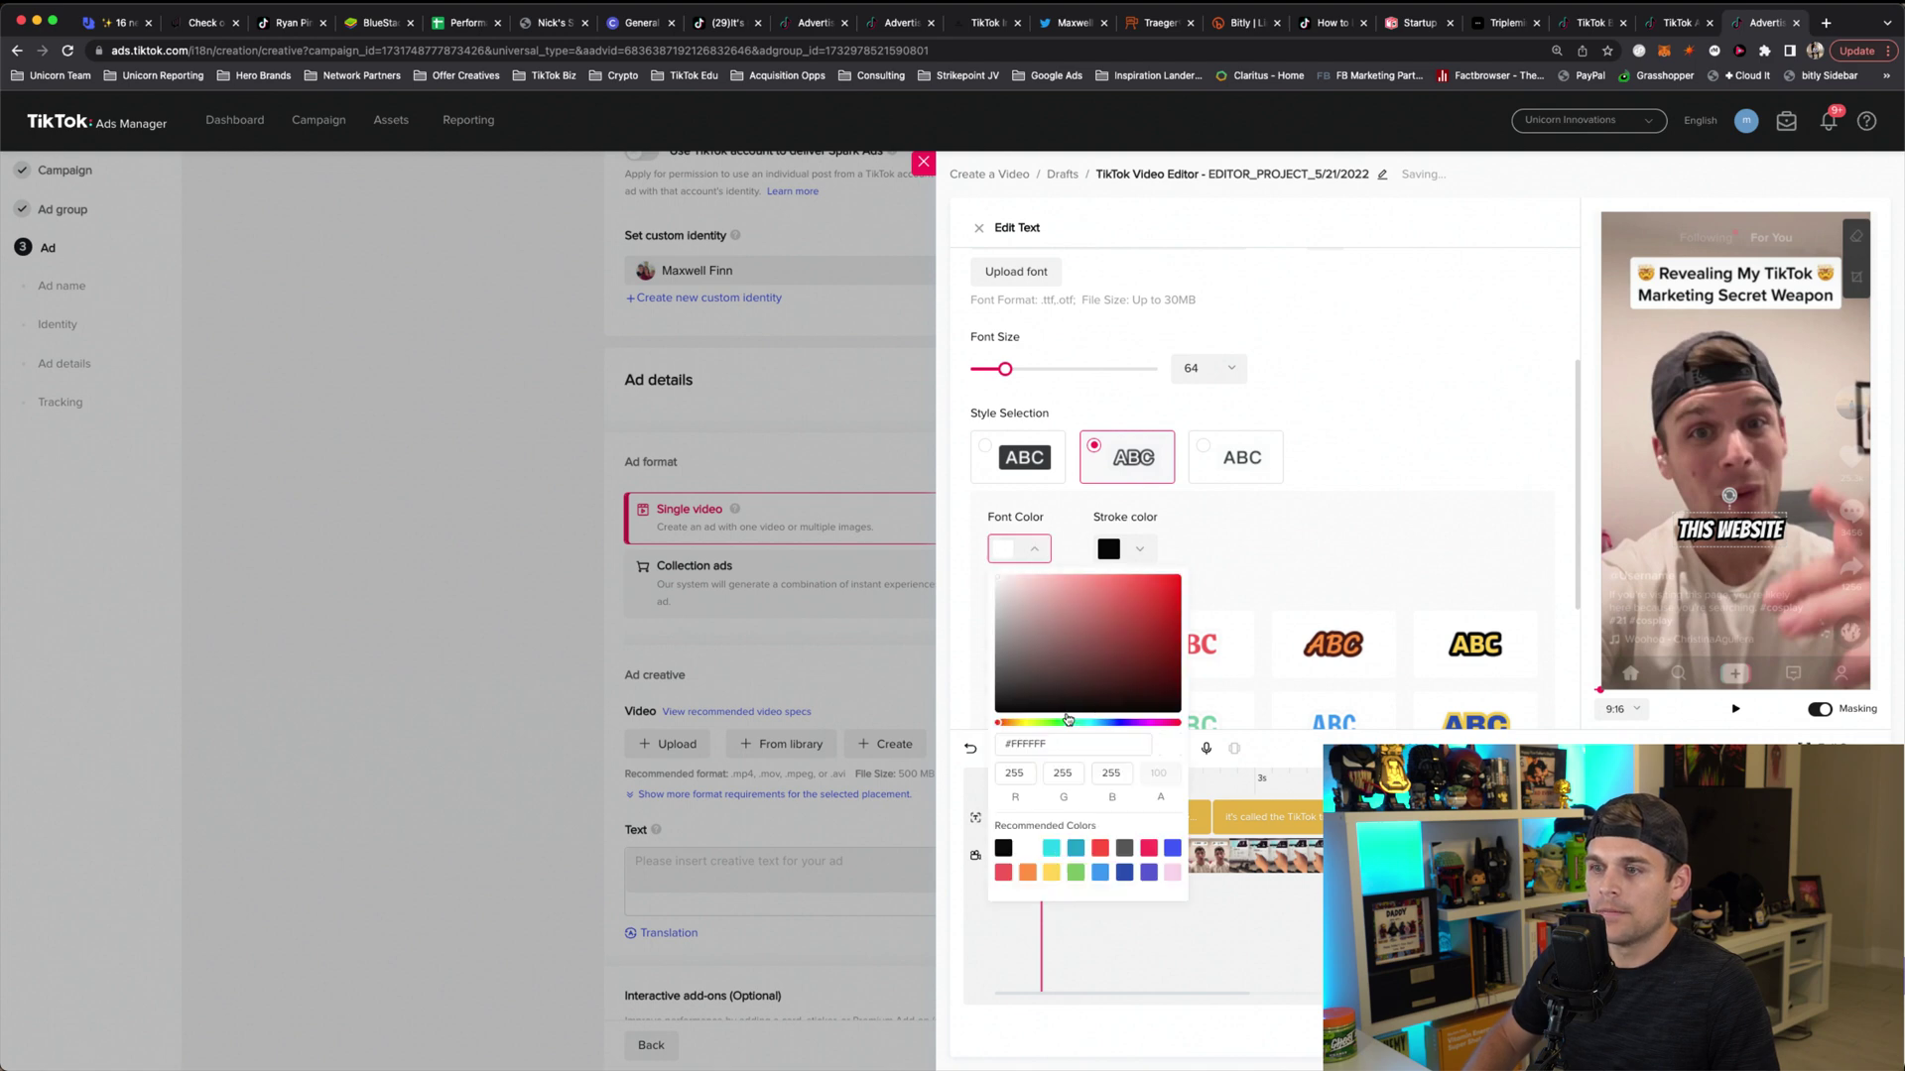
drag(1076, 729, 1029, 728)
click(1167, 580)
drag(1167, 589, 1170, 584)
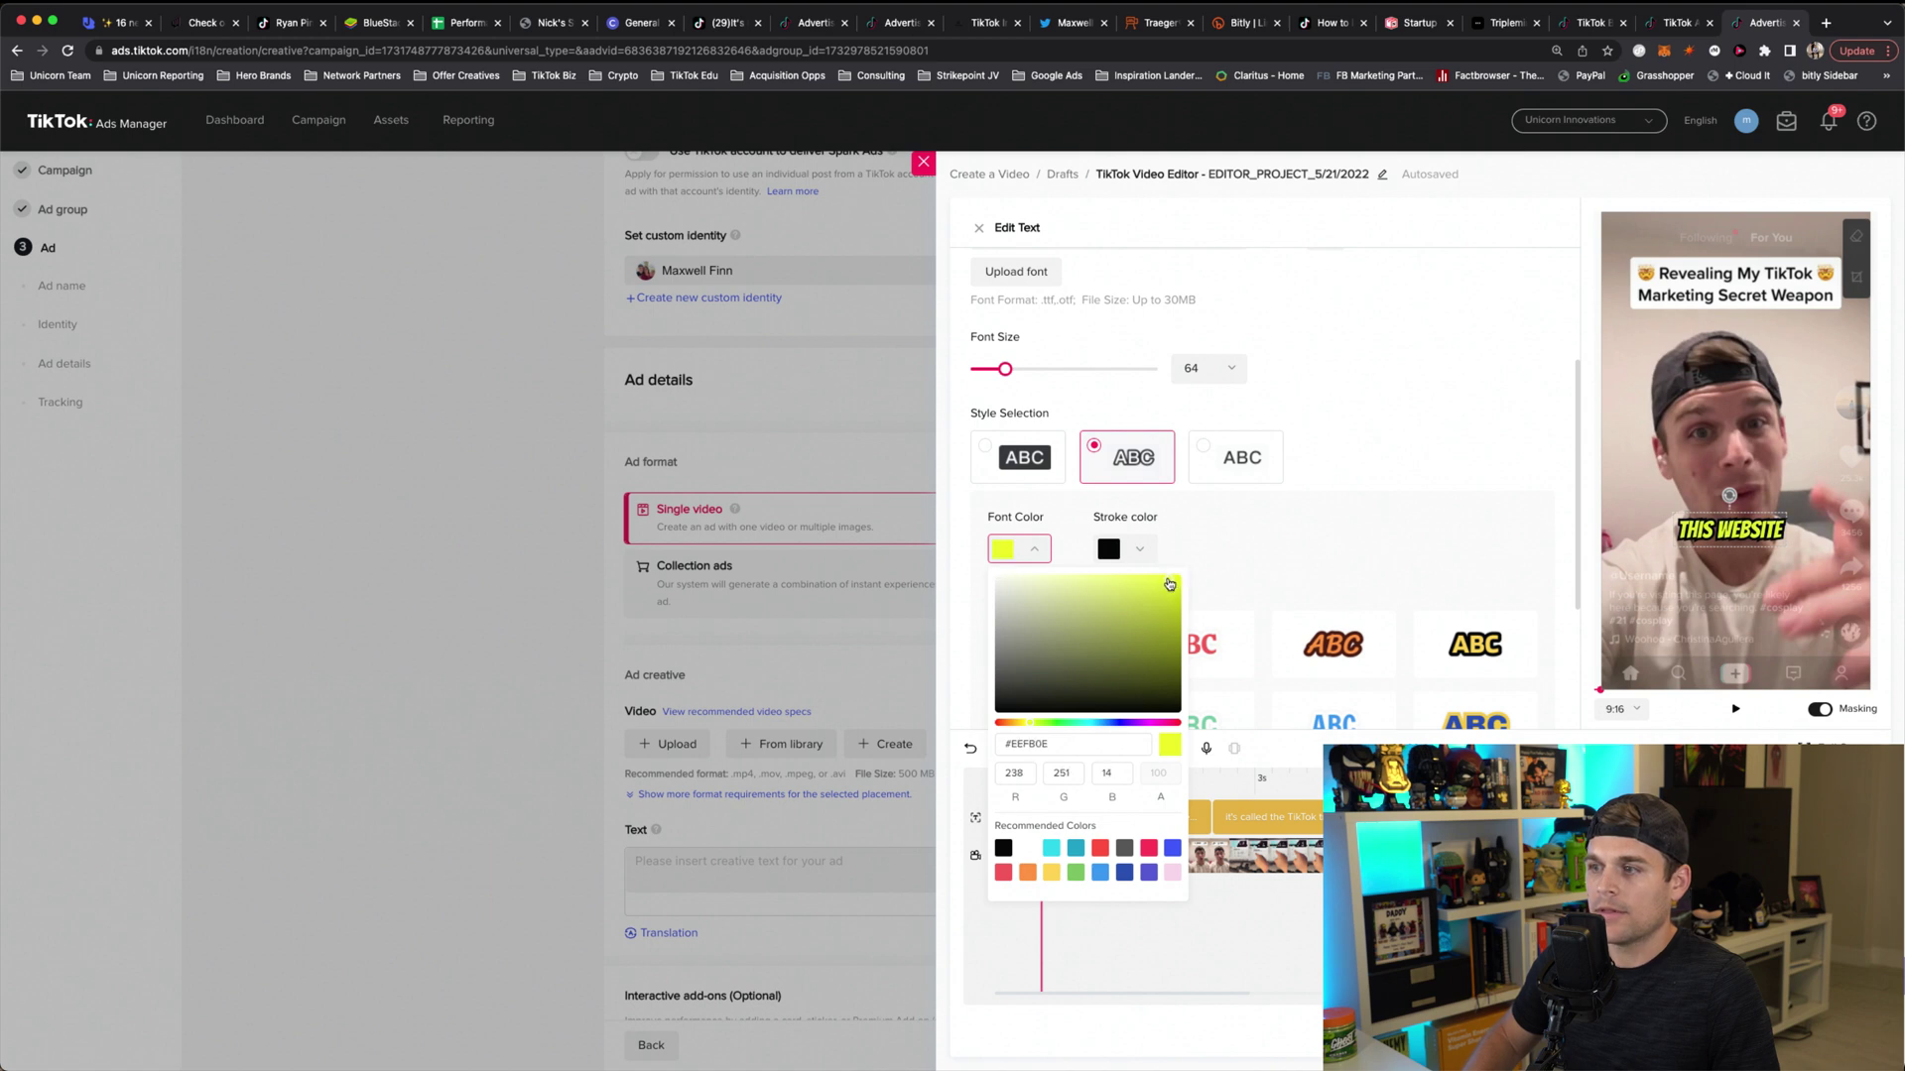
click(1024, 726)
click(1410, 567)
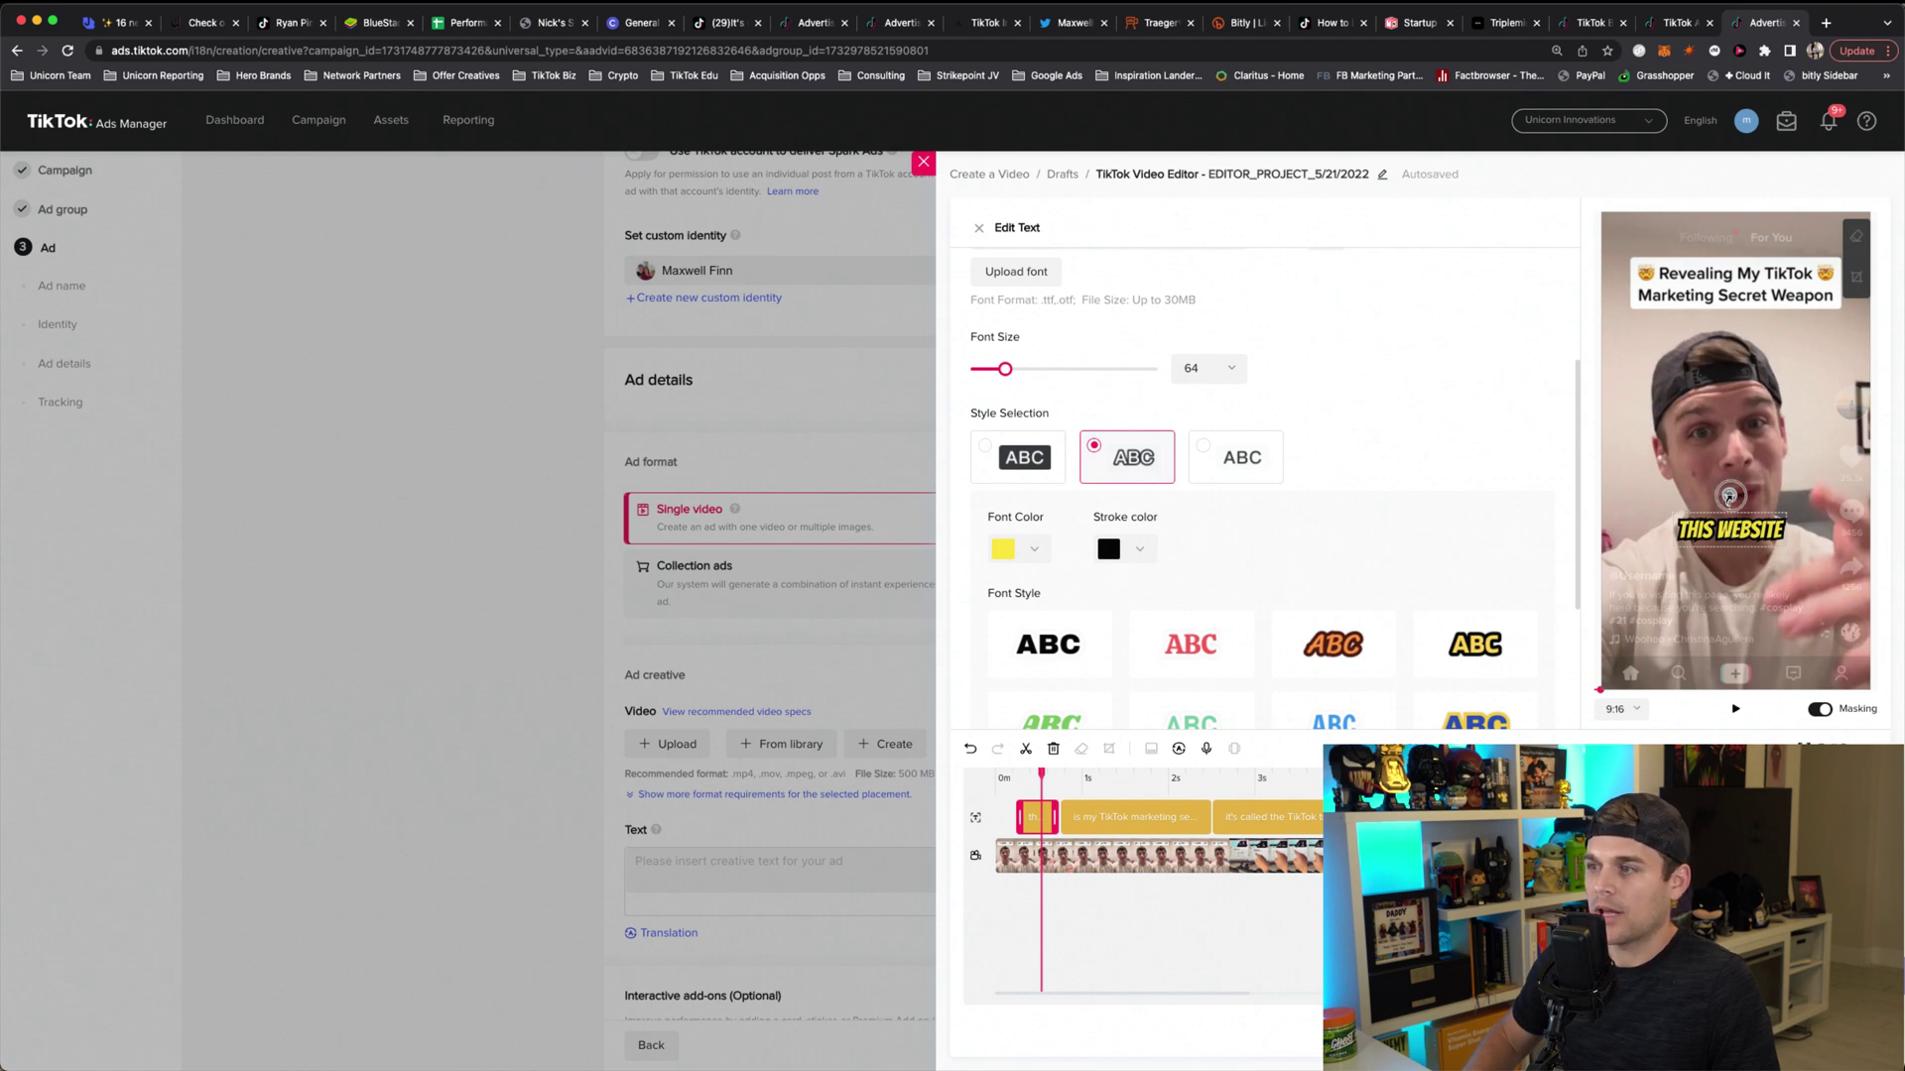
Step: Tilt the caption, prefix a pointing-hand emoji, enlarge it to 98 and shift it left
drag(1731, 506, 1724, 496)
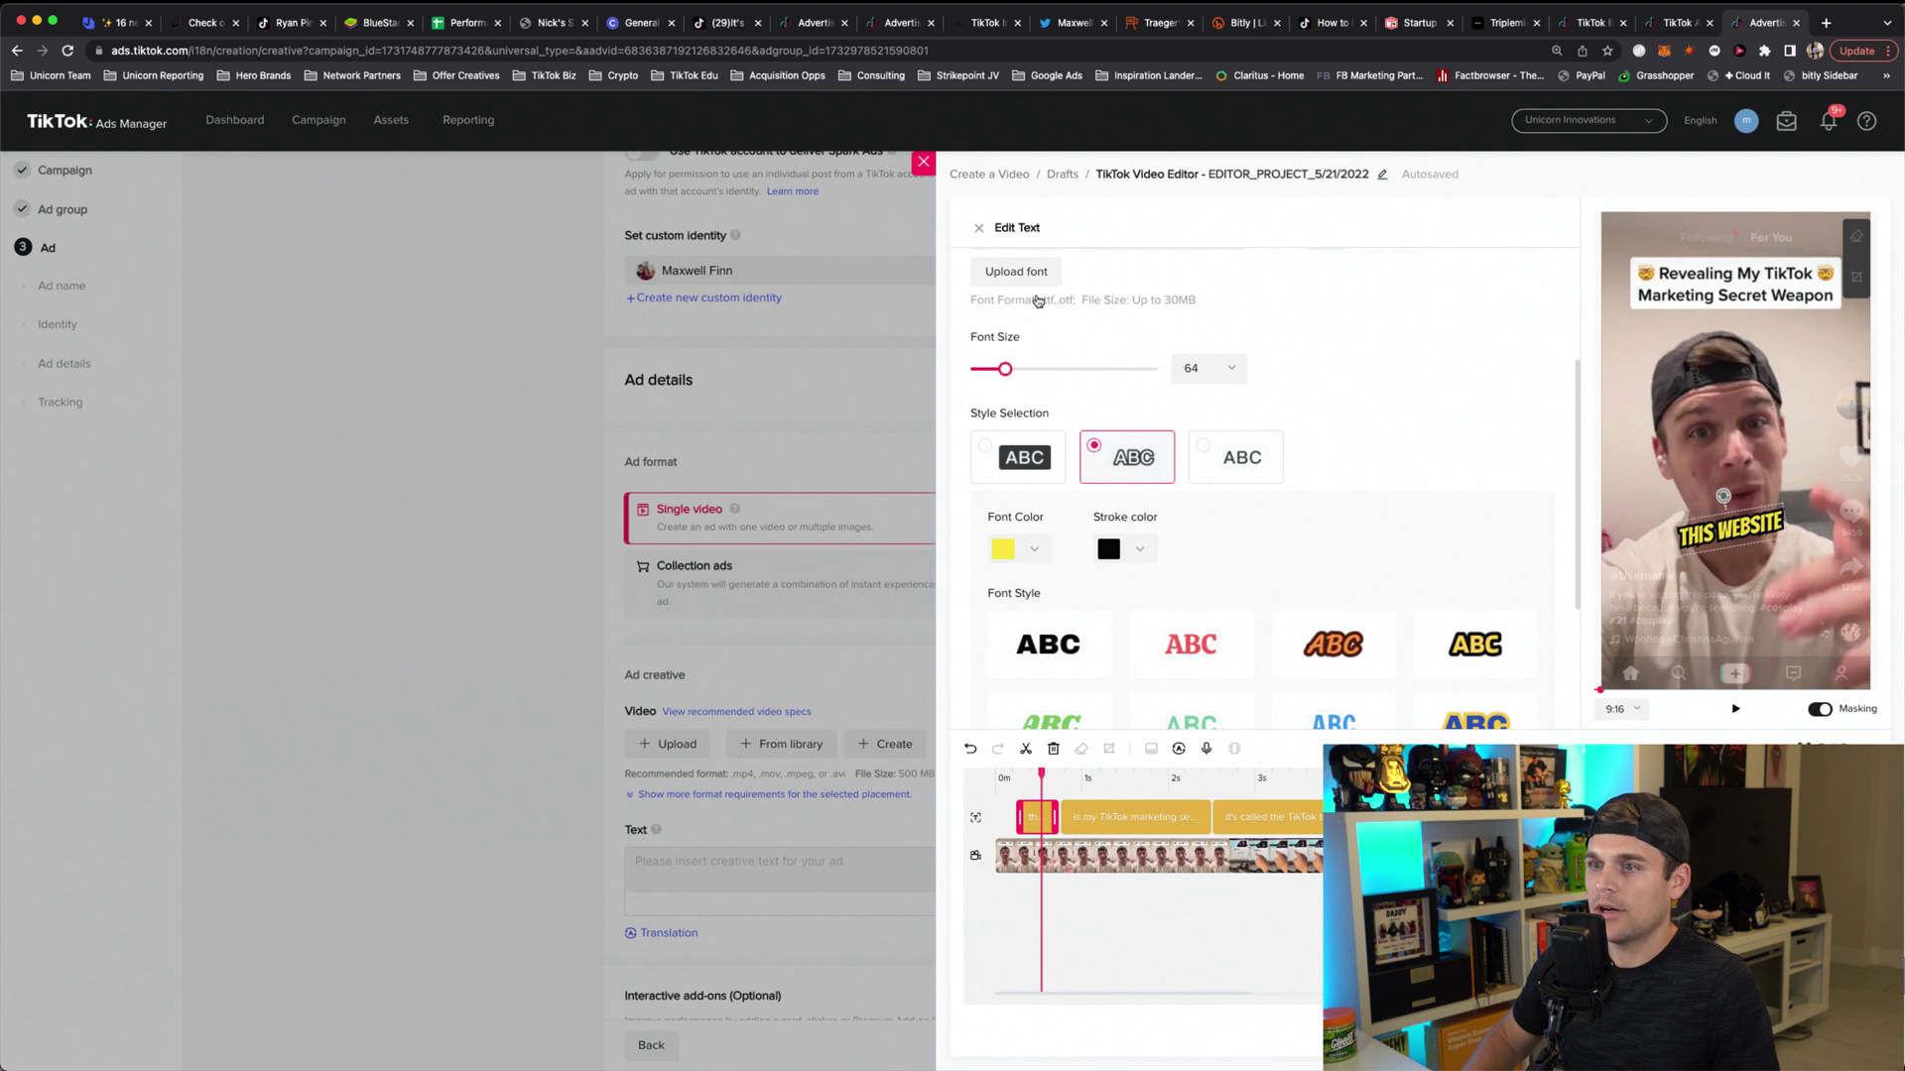
scroll(1032, 299, up, 3)
click(980, 299)
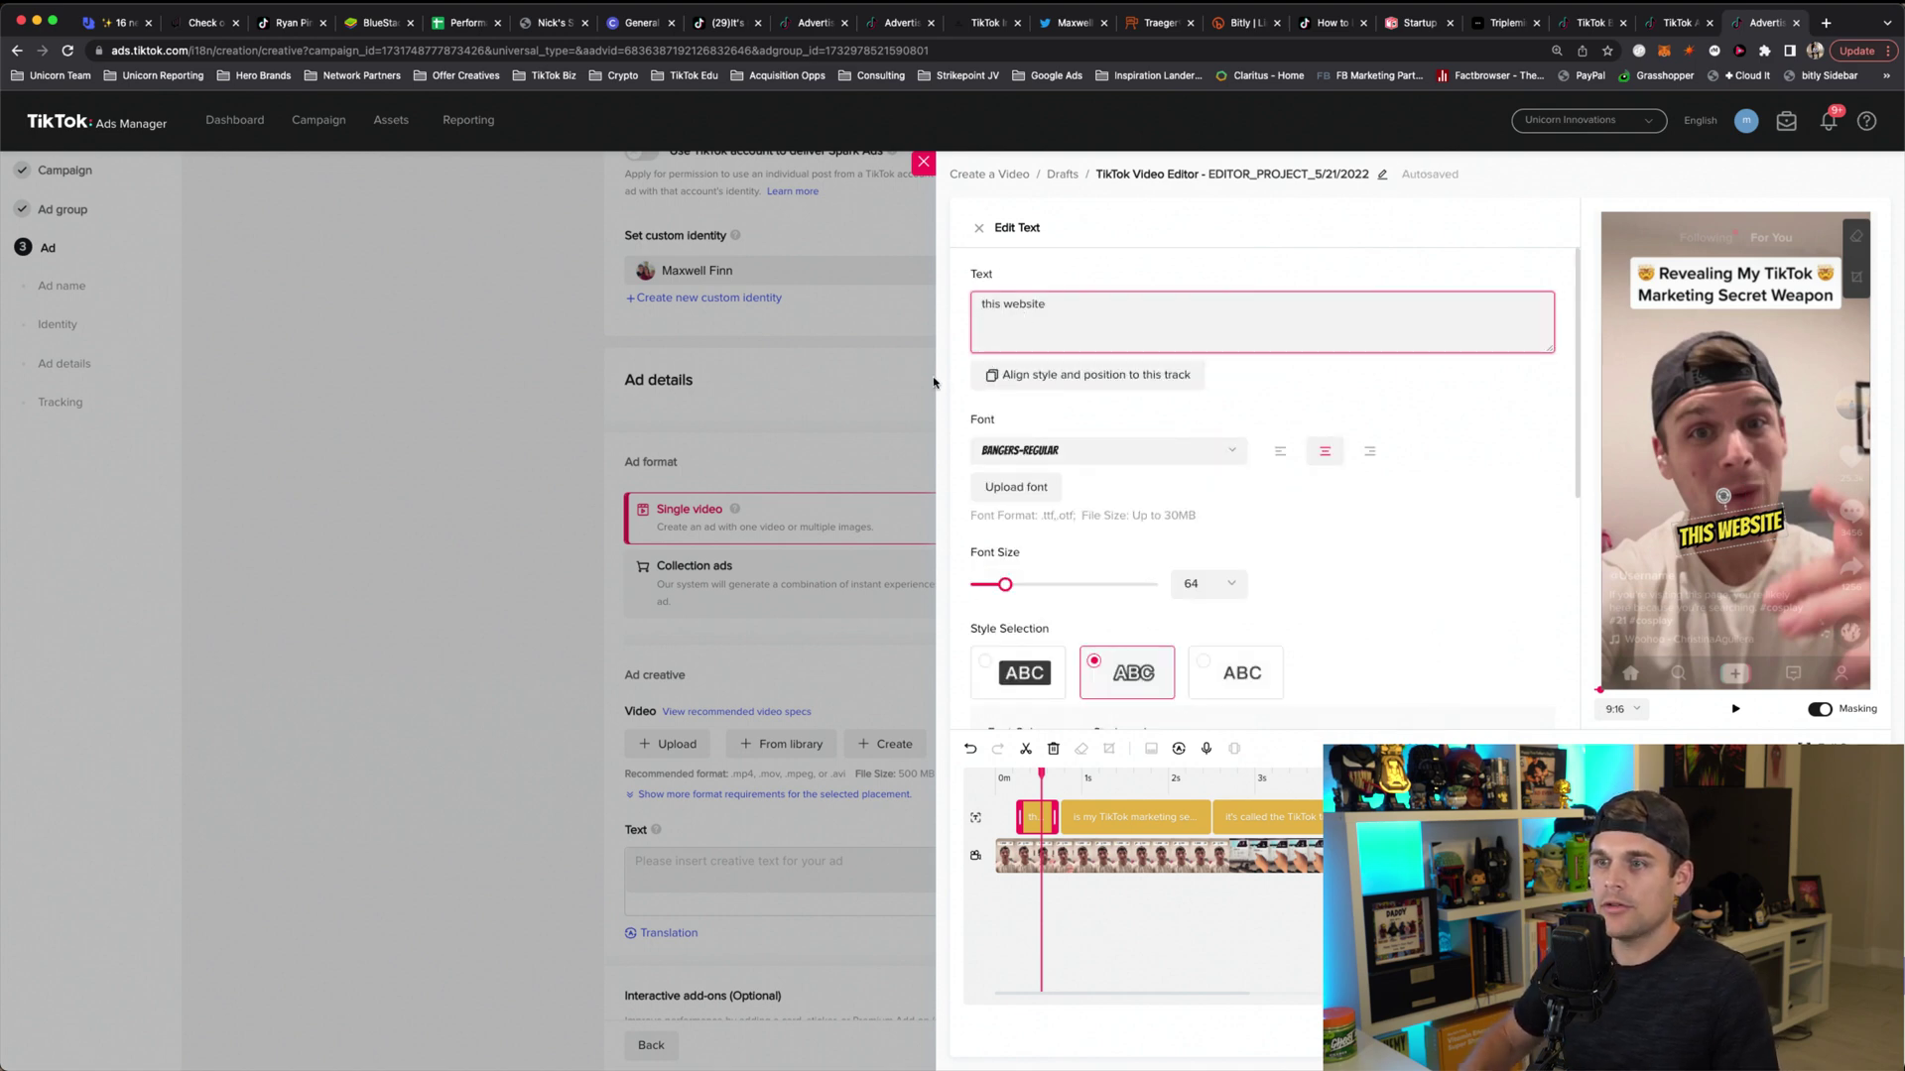
text(👉)
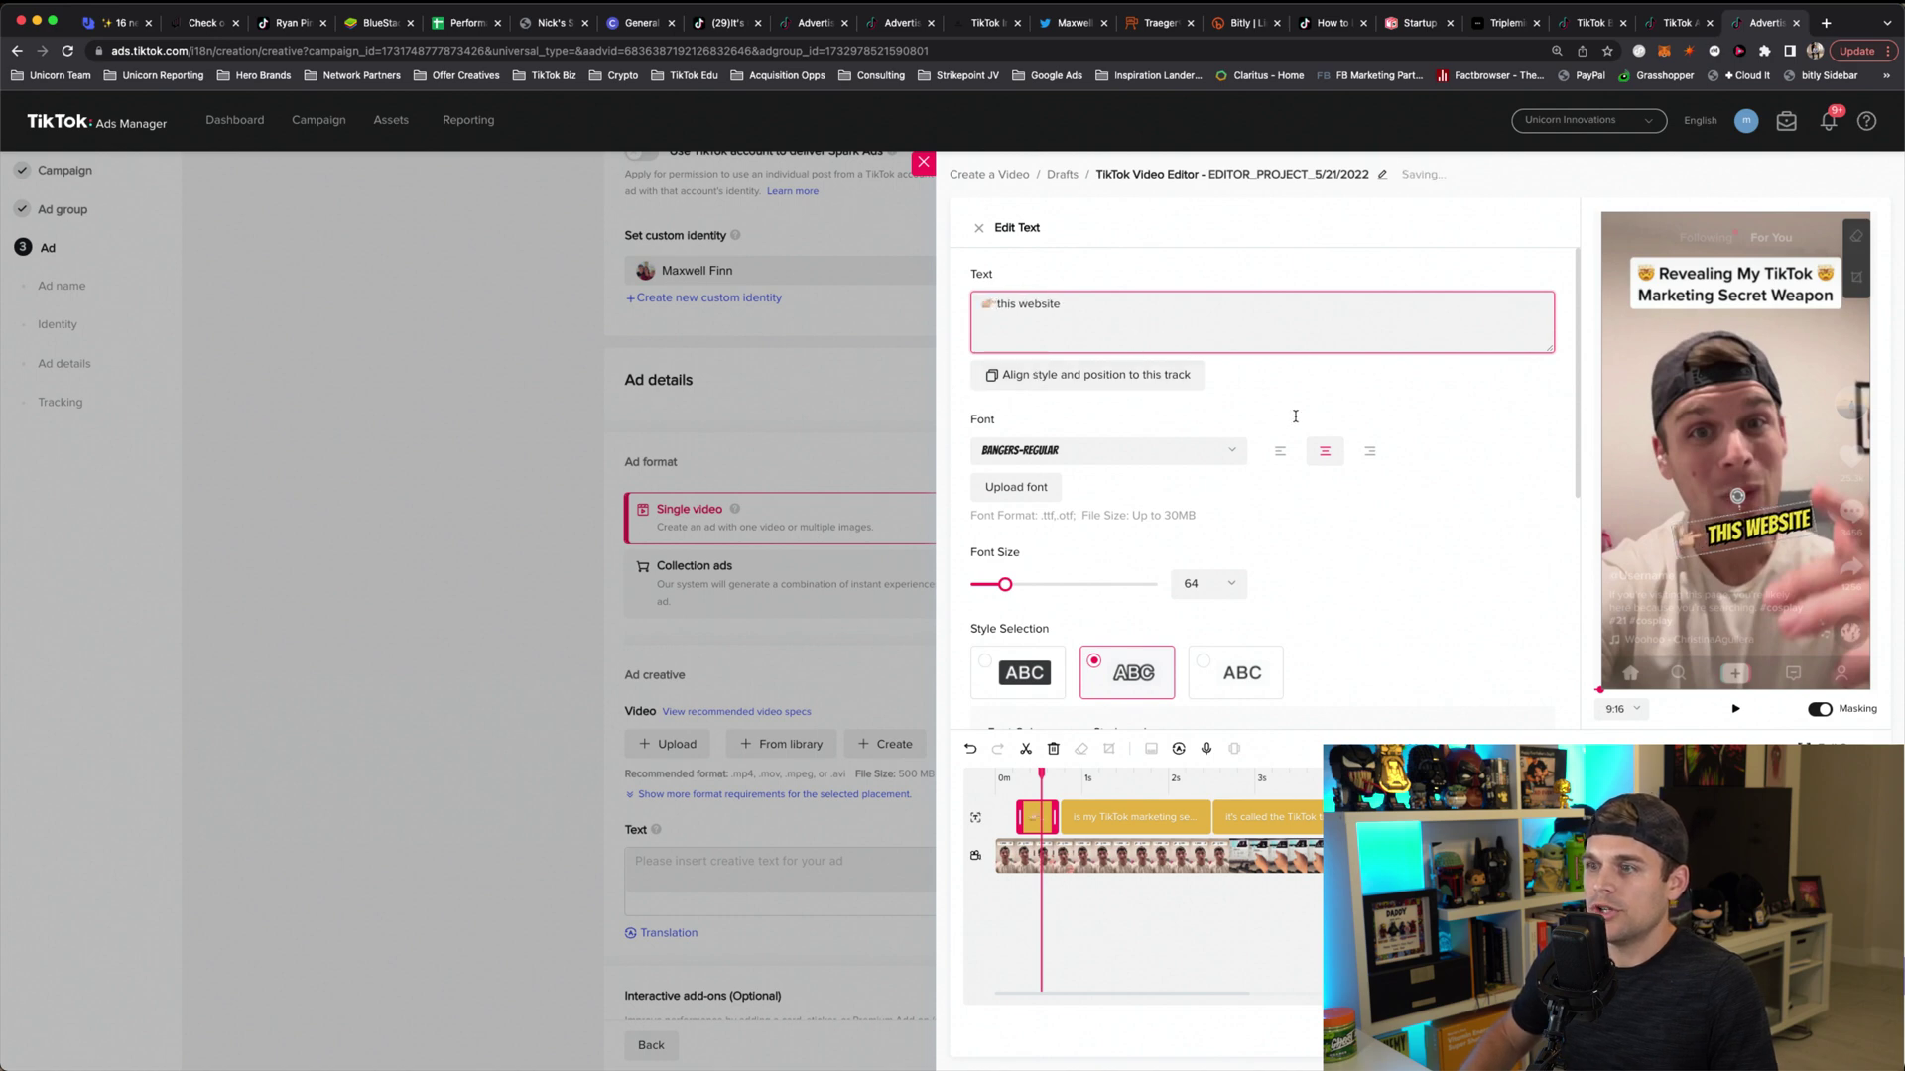
click(1337, 397)
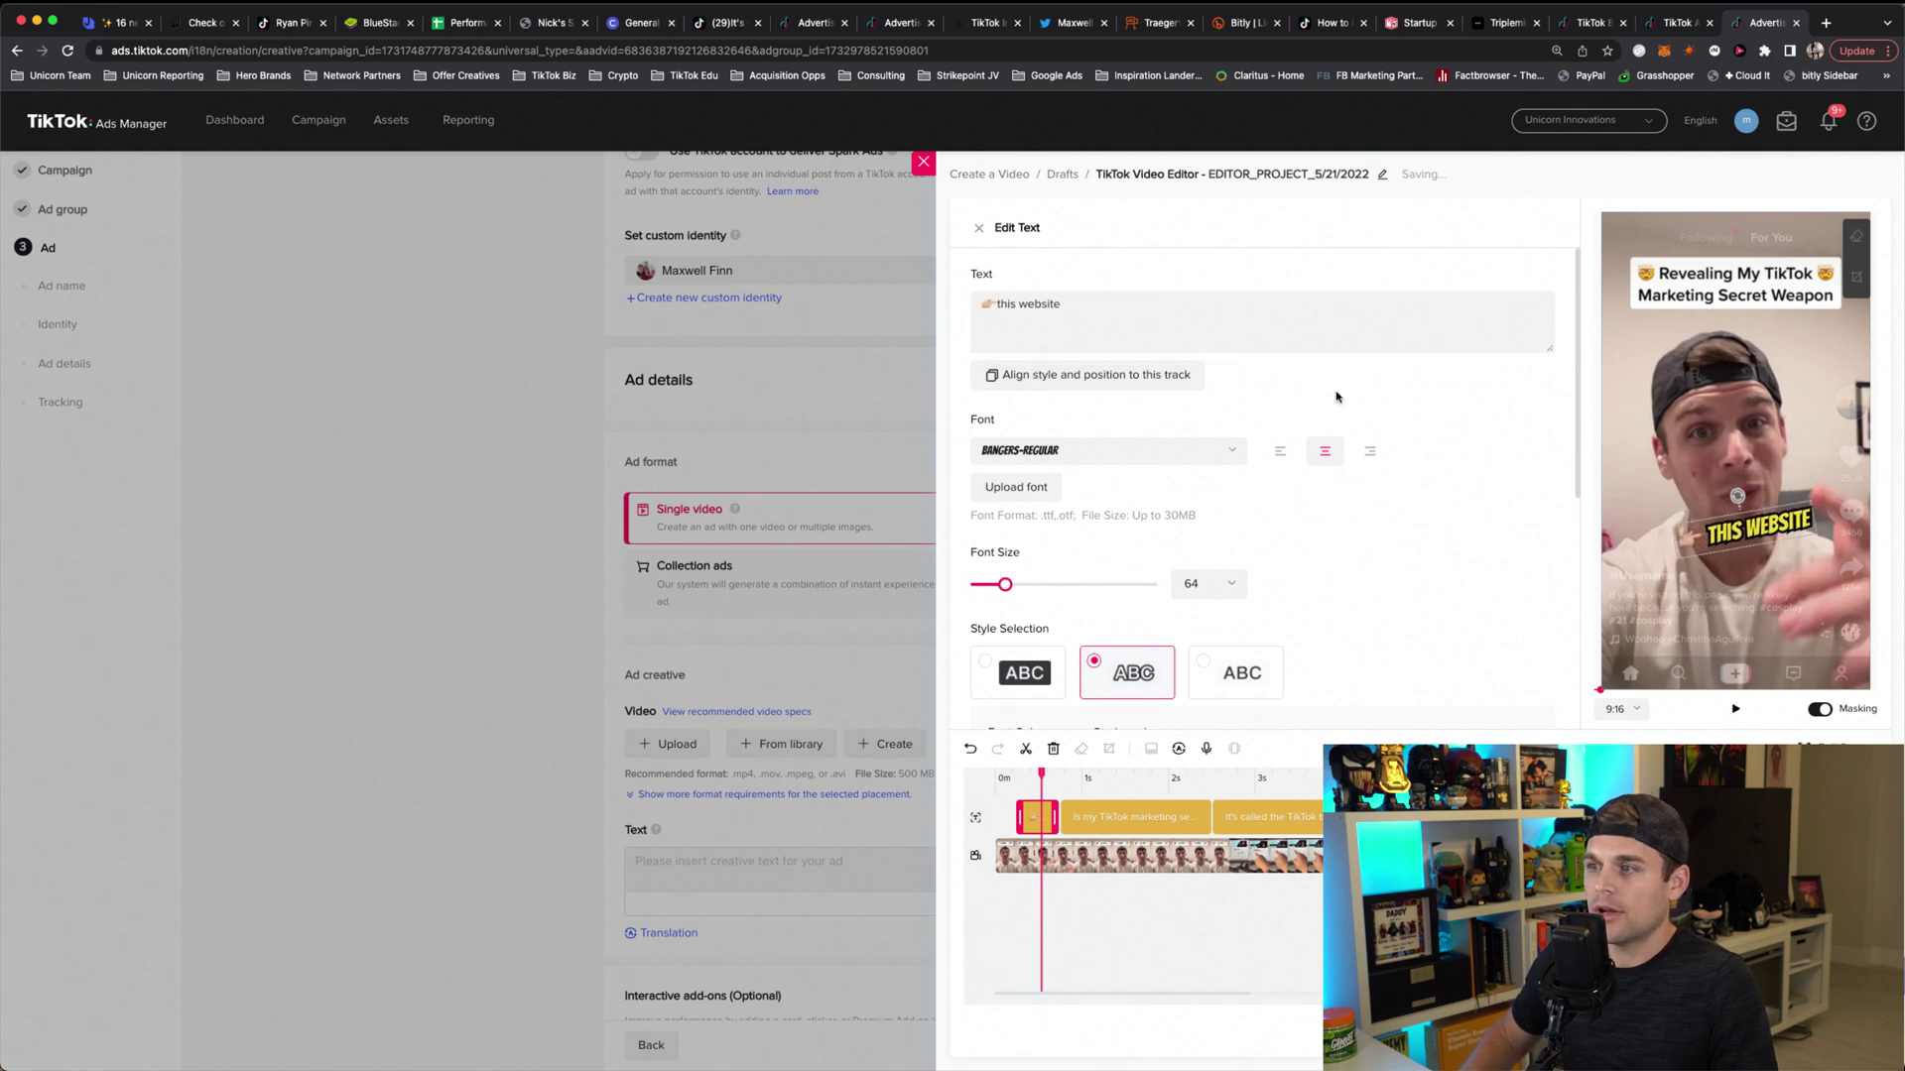
click(1029, 586)
drag(1766, 536, 1708, 529)
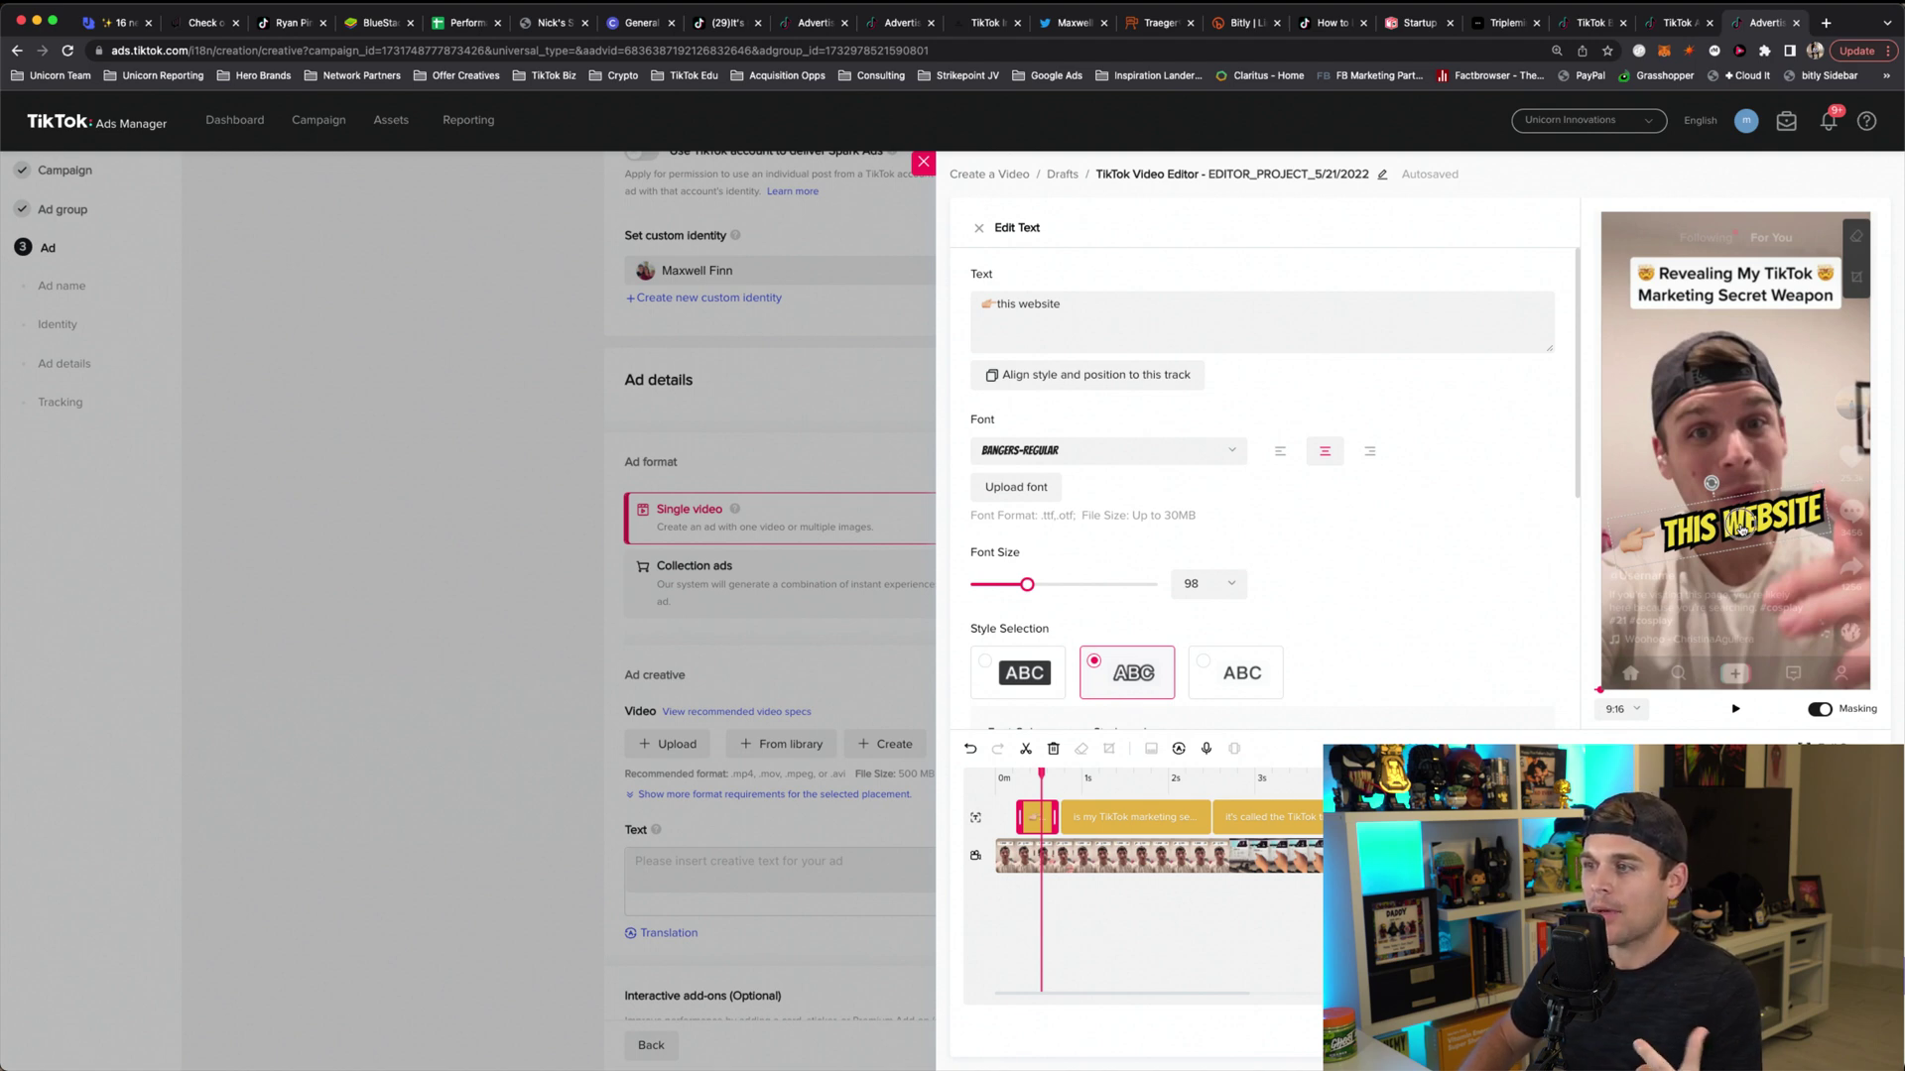
Step: Drag the 'THIS WEBSITE' caption slightly lower on the video
mouse_move(1742, 528)
mouse_down()
mouse_move(1748, 585)
mouse_move(1782, 546)
mouse_move(1752, 567)
mouse_move(1742, 248)
mouse_move(1731, 526)
mouse_move(1710, 539)
mouse_move(1732, 294)
mouse_move(1731, 539)
mouse_up()
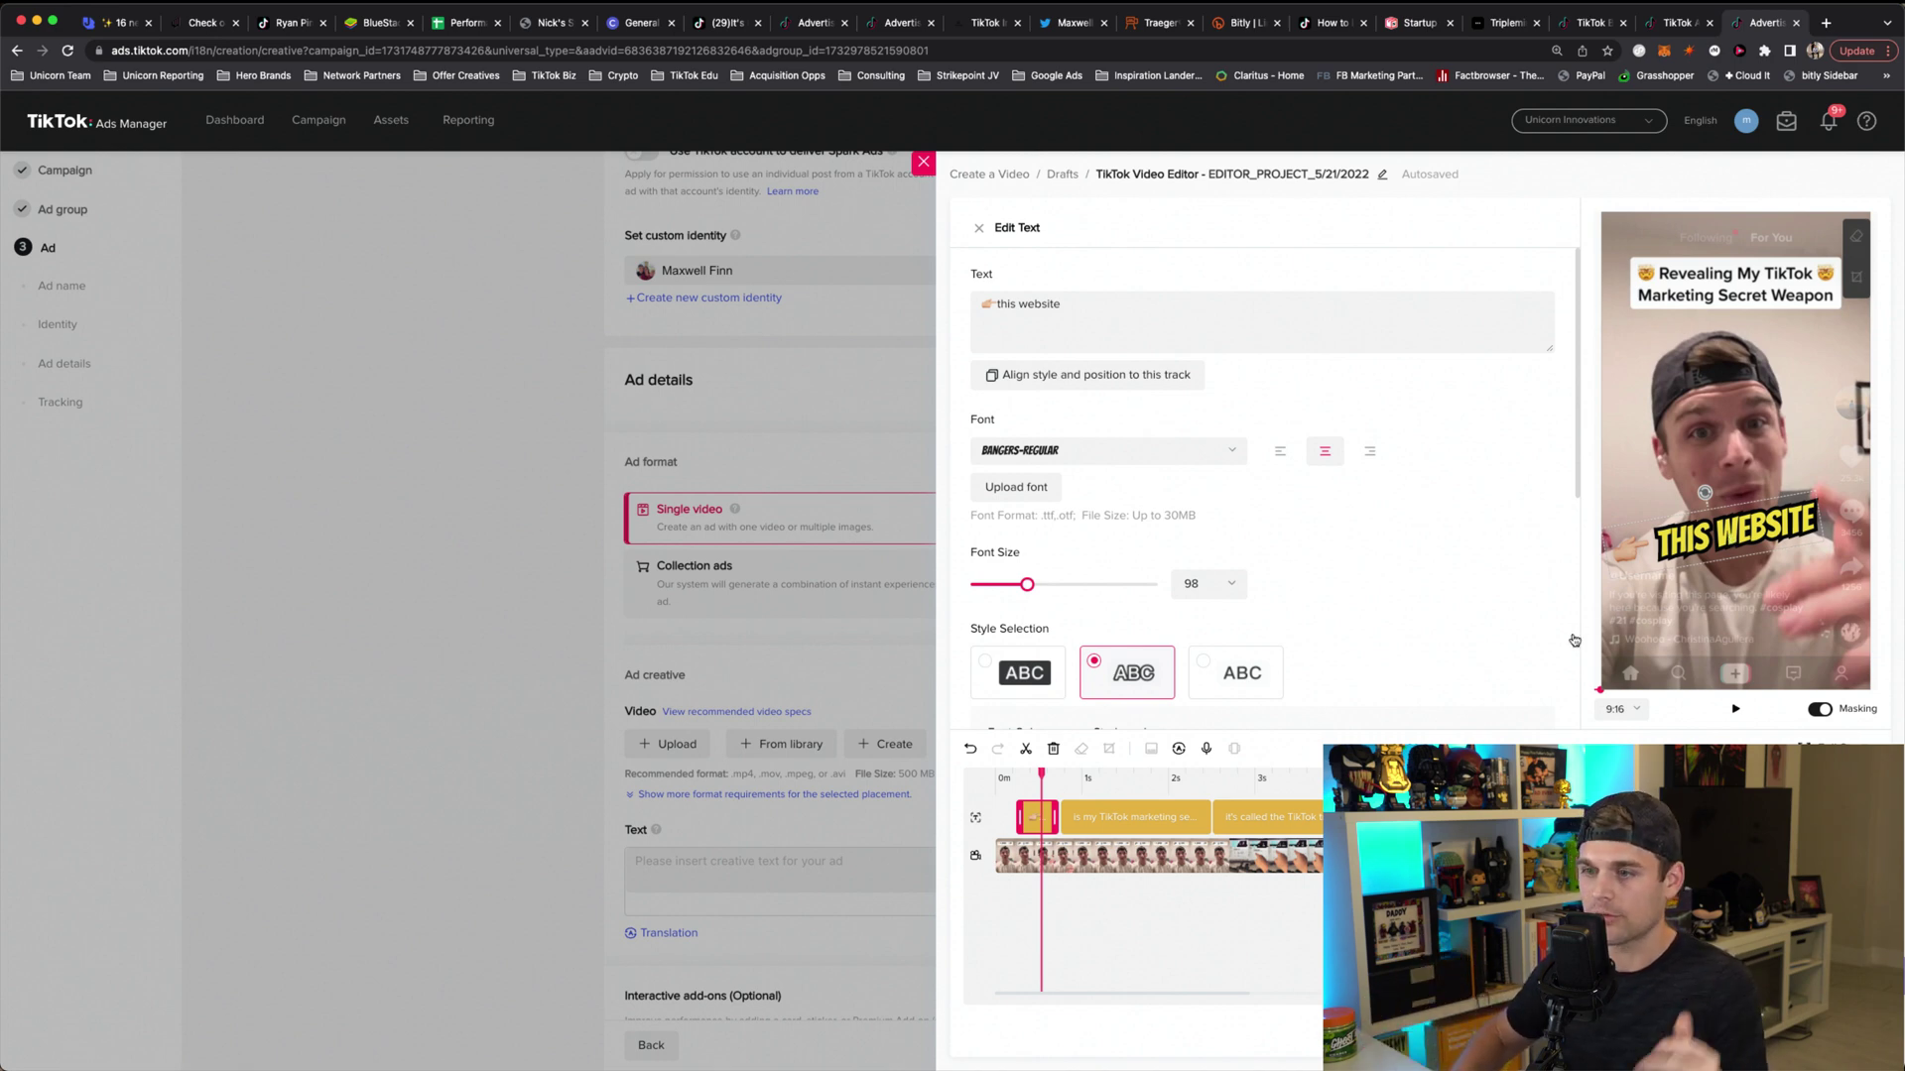
Step: Centre the 'is my TikTok marketing secret weapon' caption lower and compare the other captions
click(1137, 779)
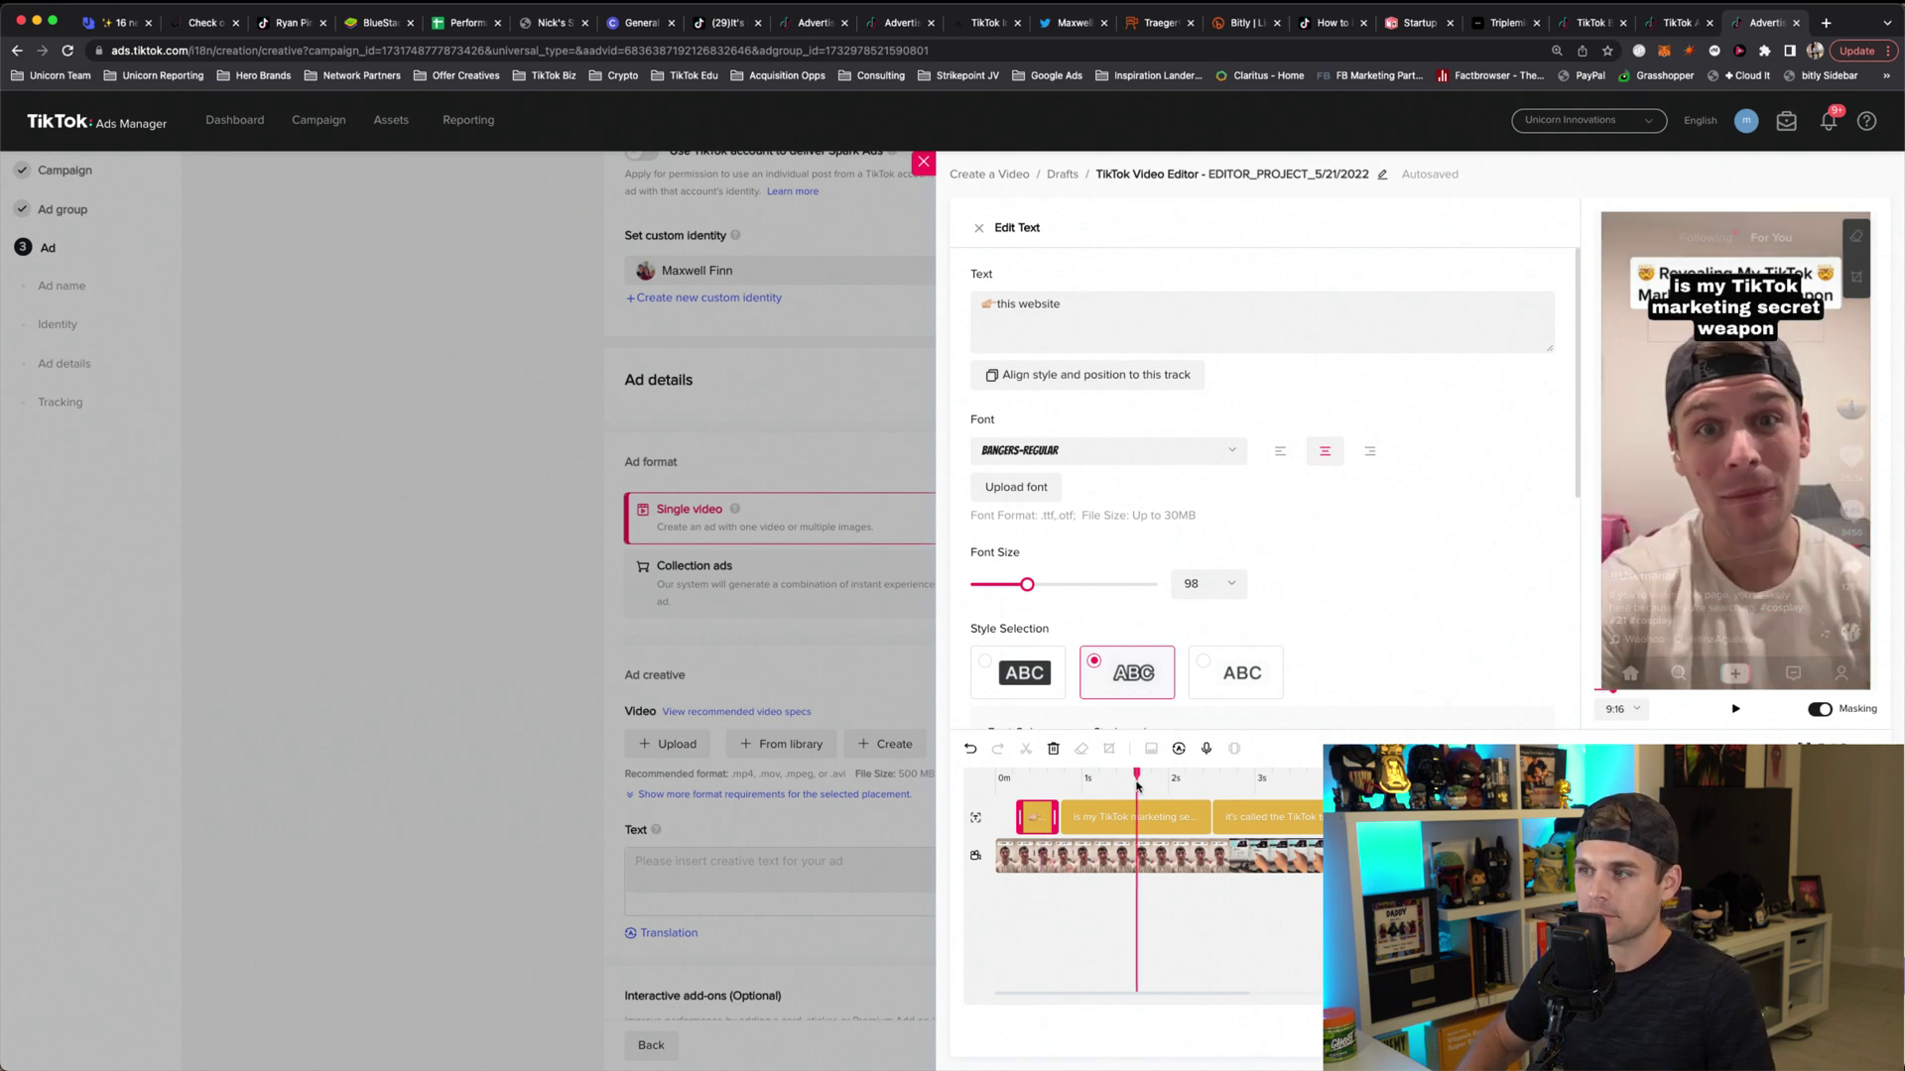
click(1118, 820)
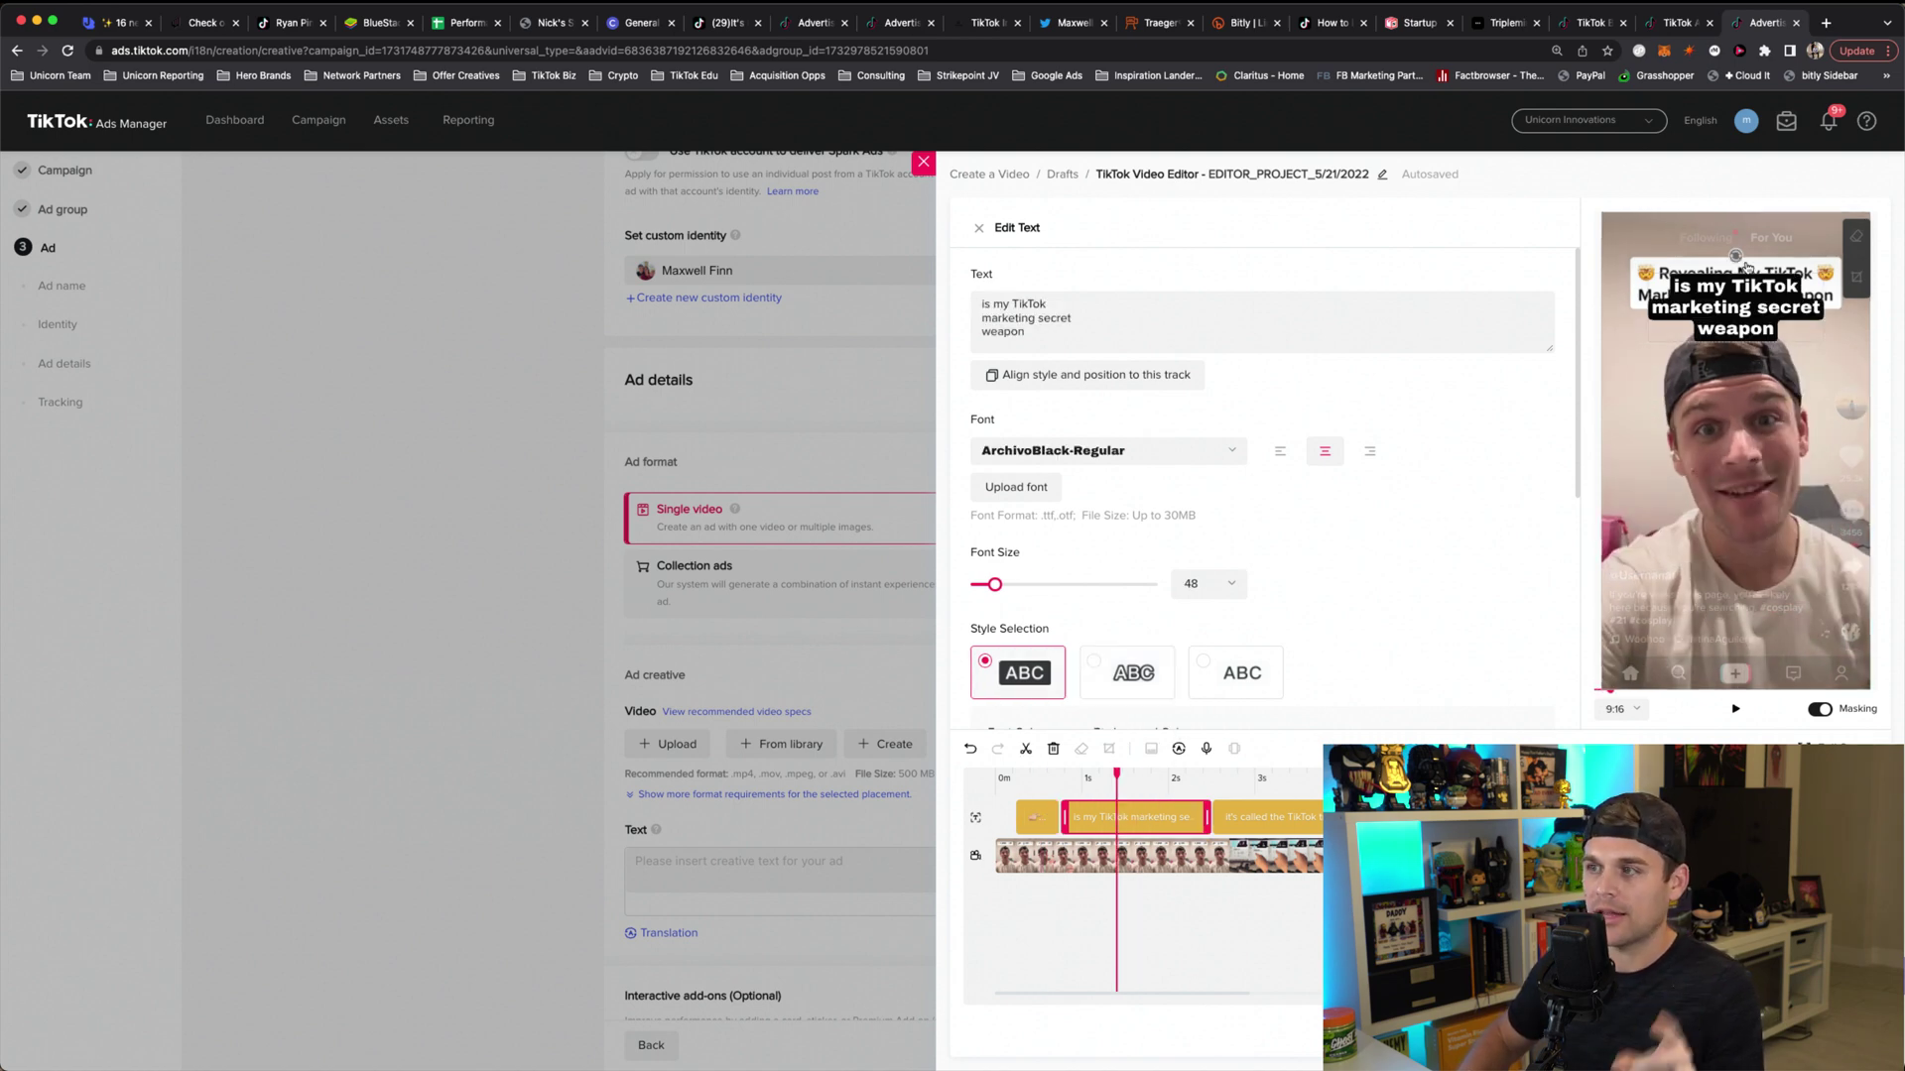
drag(1713, 300, 1712, 508)
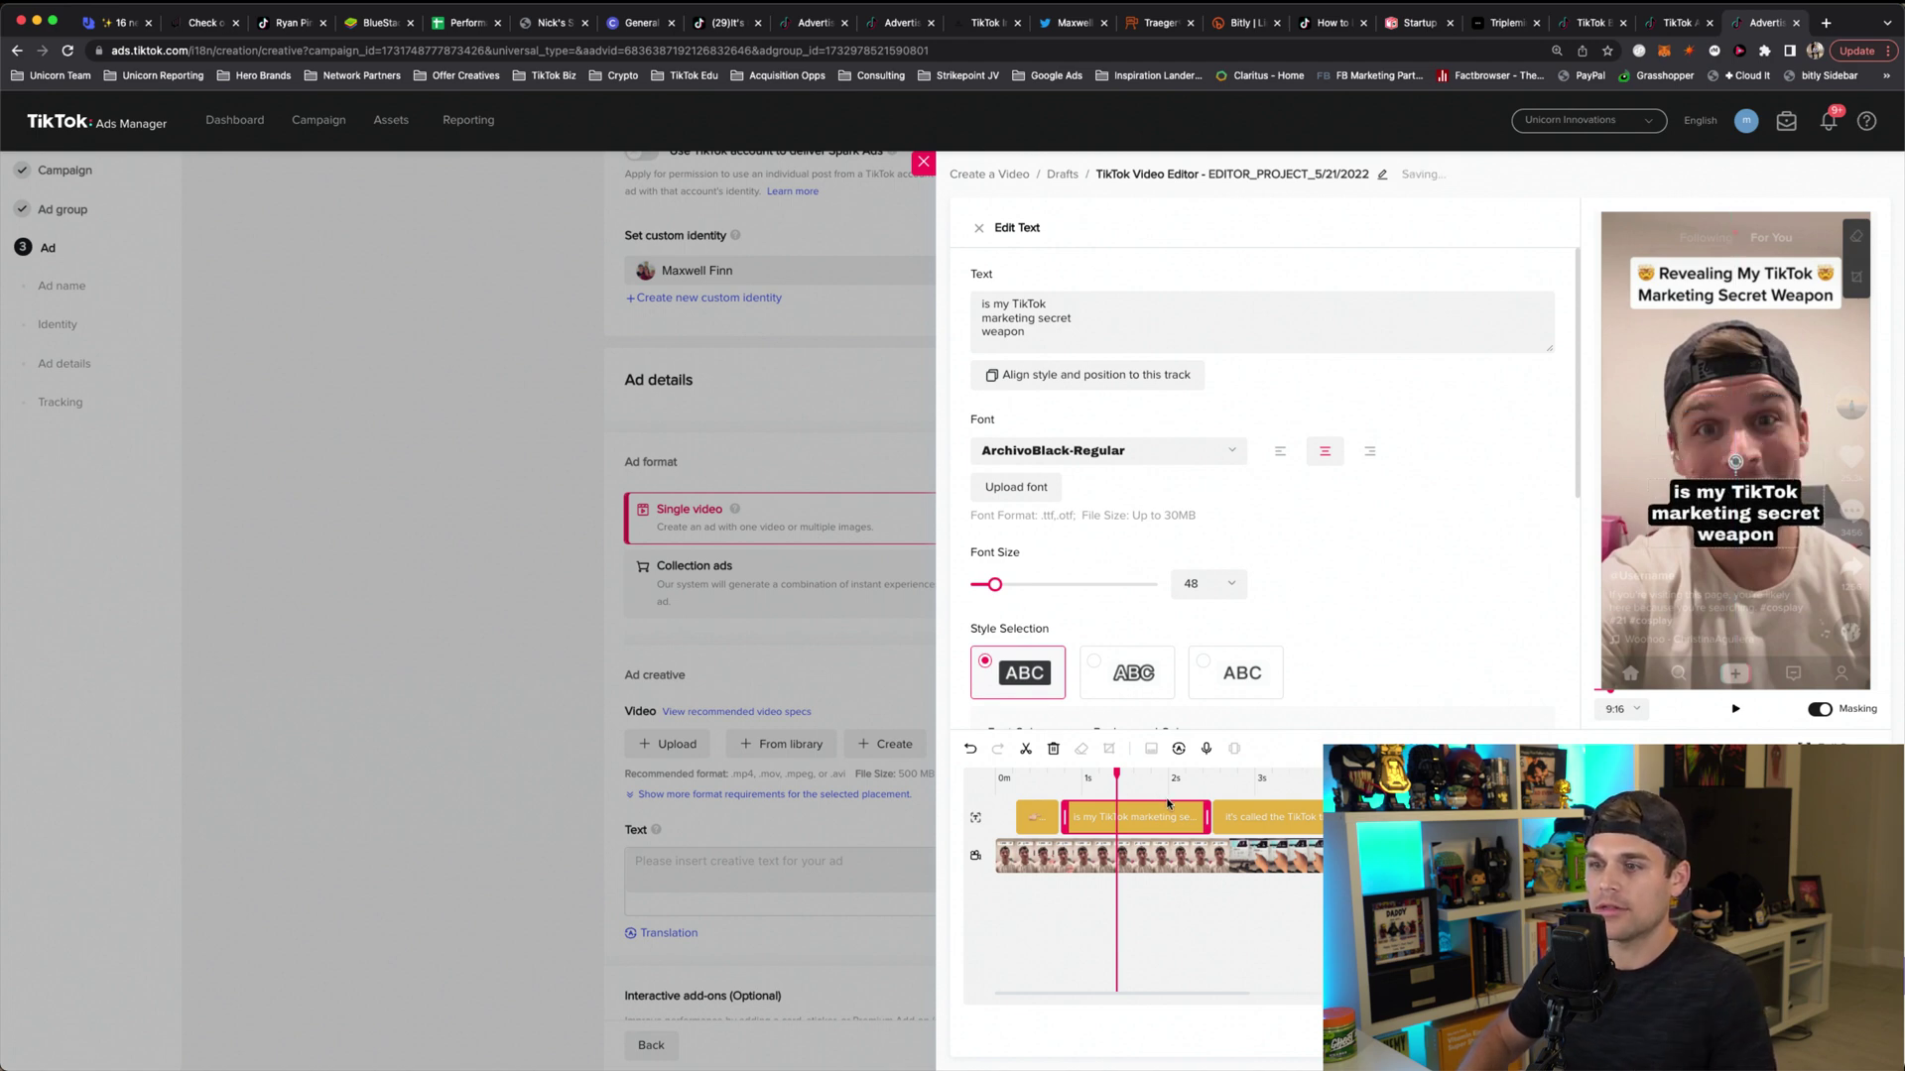
click(1036, 822)
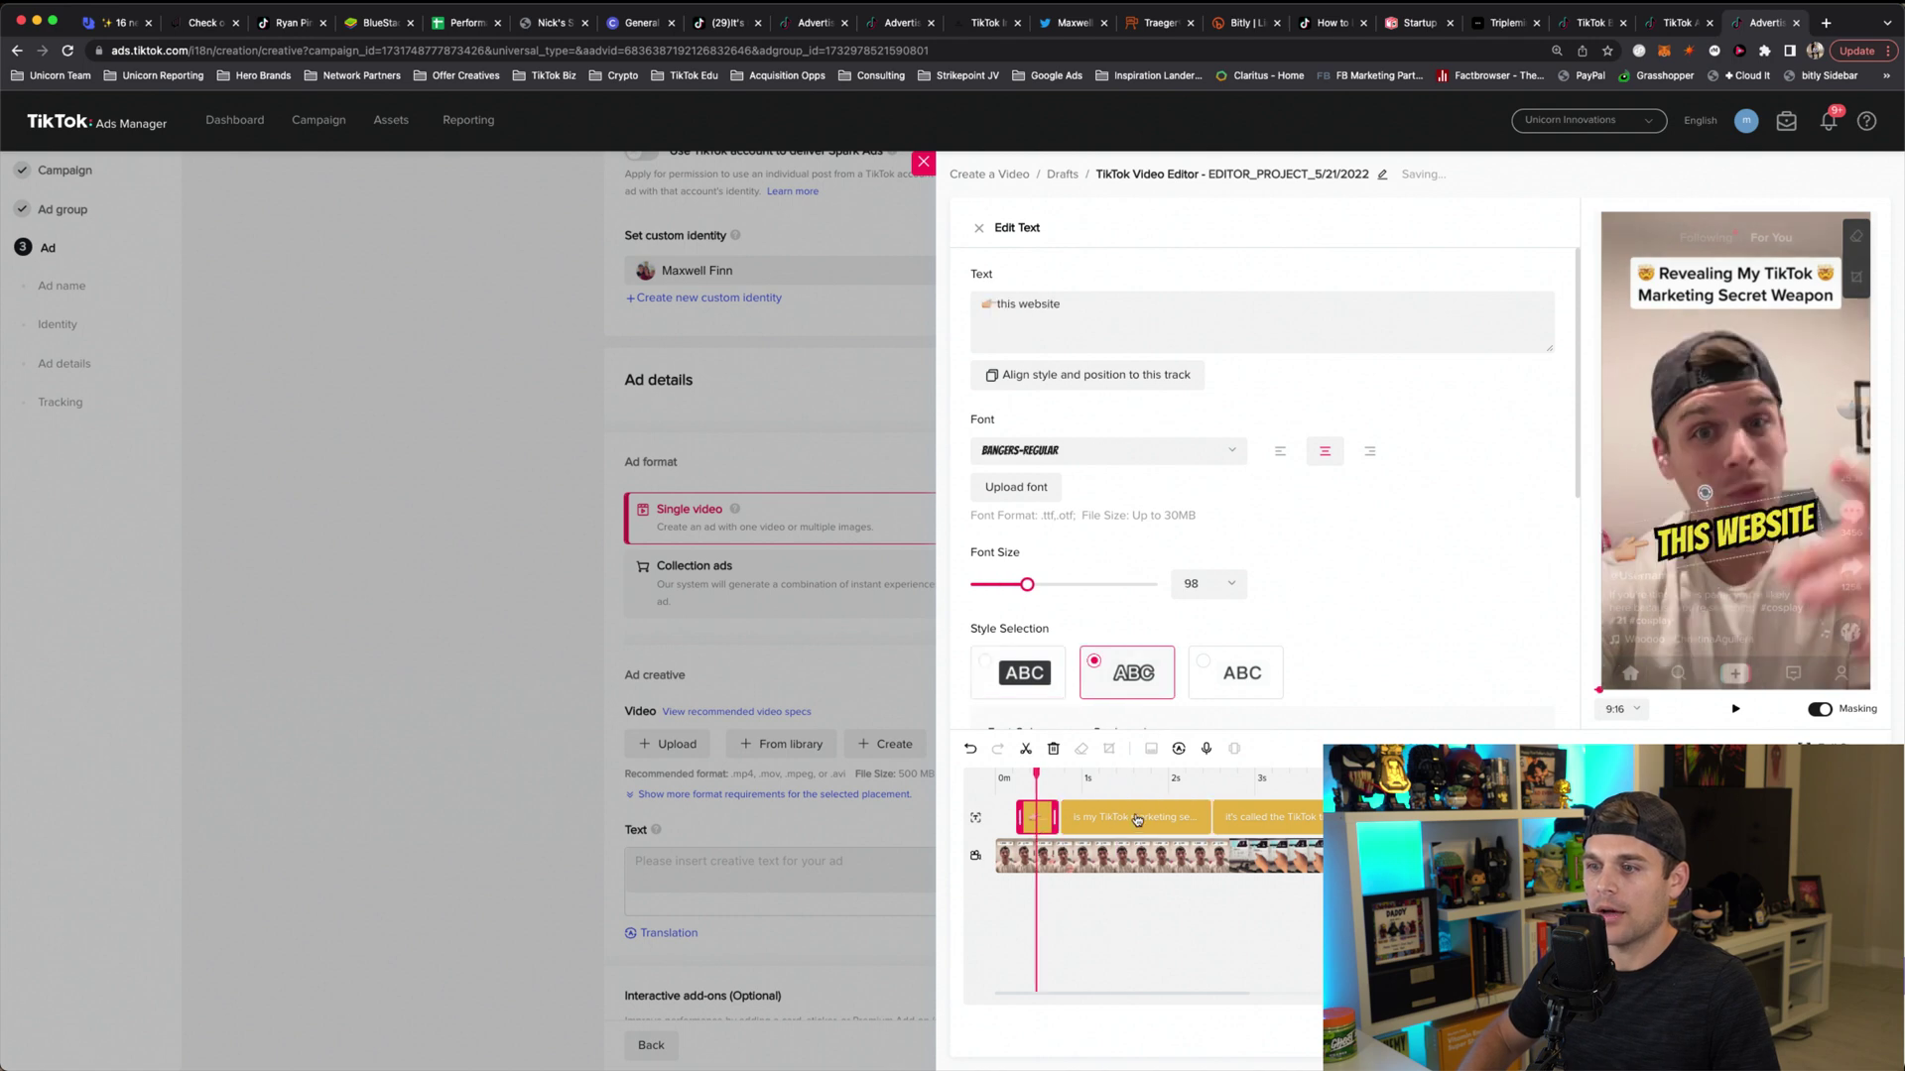
click(1136, 819)
click(1229, 817)
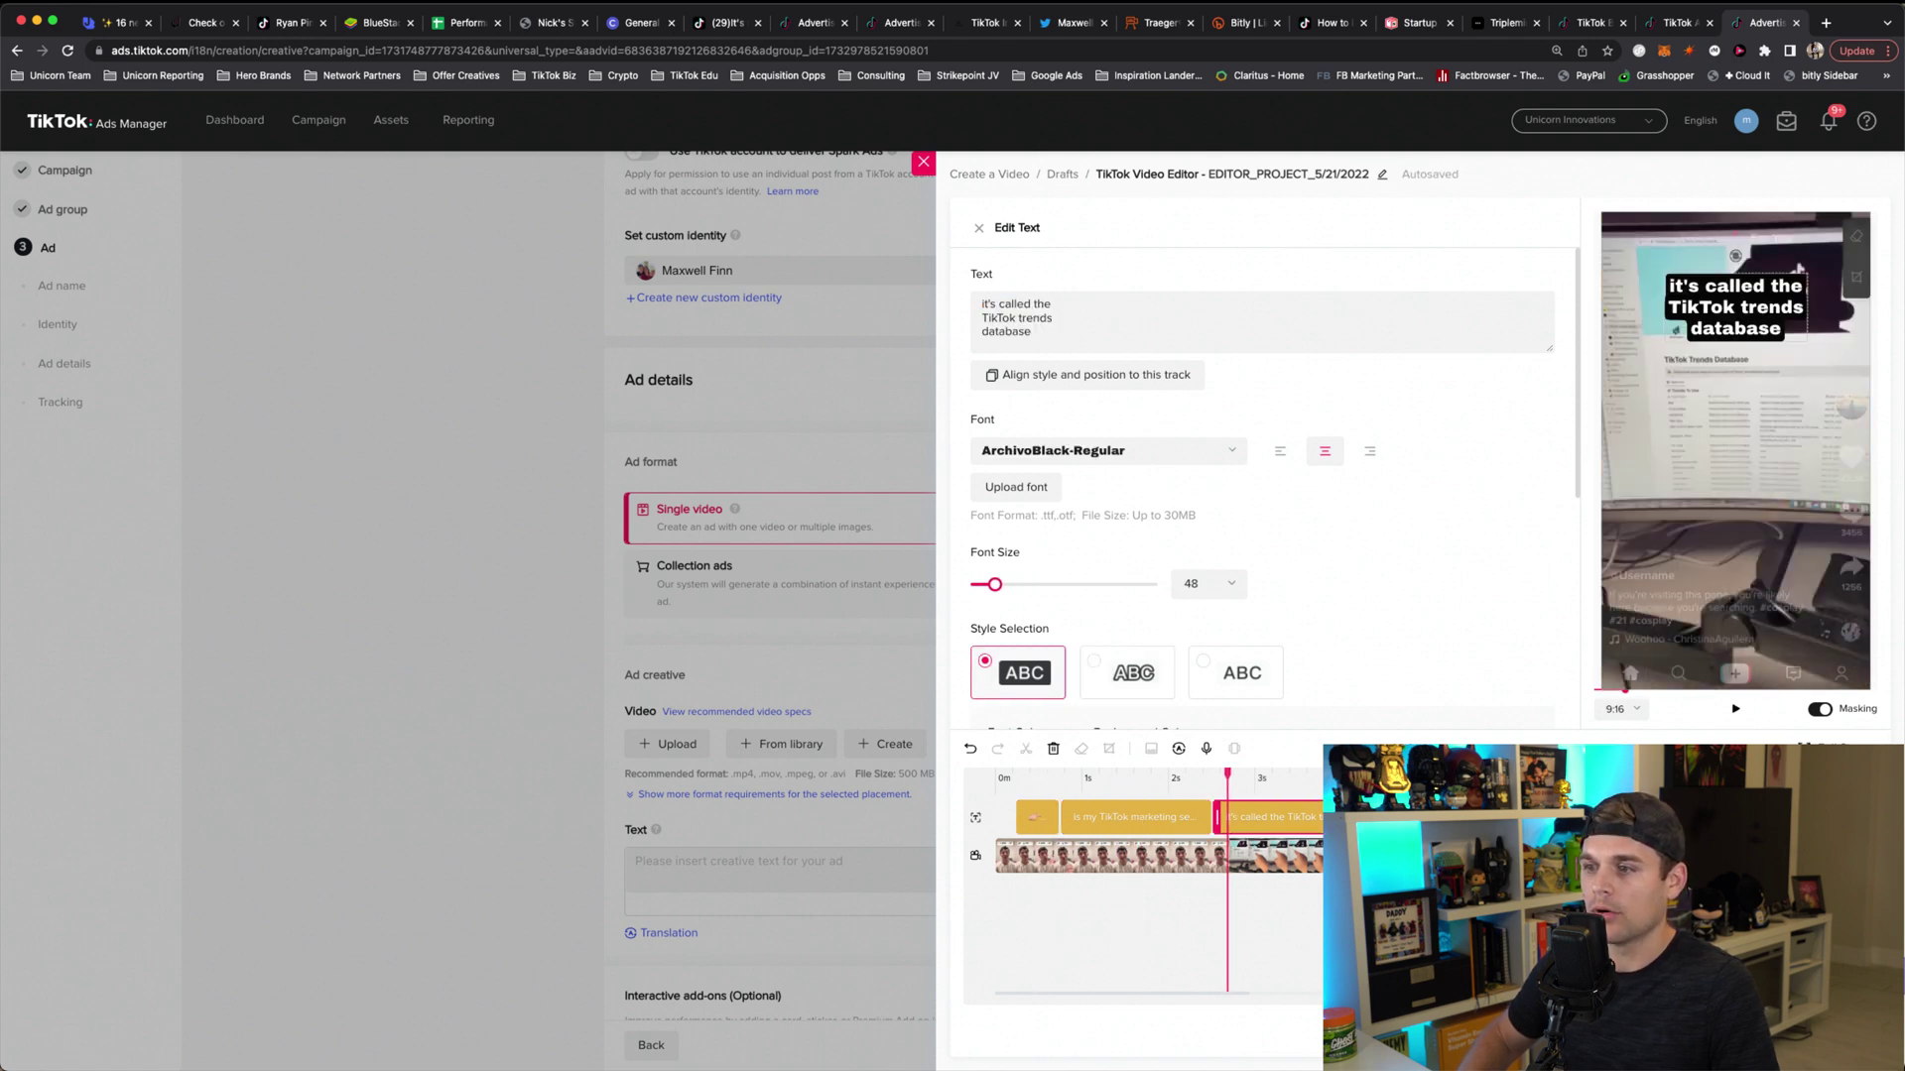
click(1369, 817)
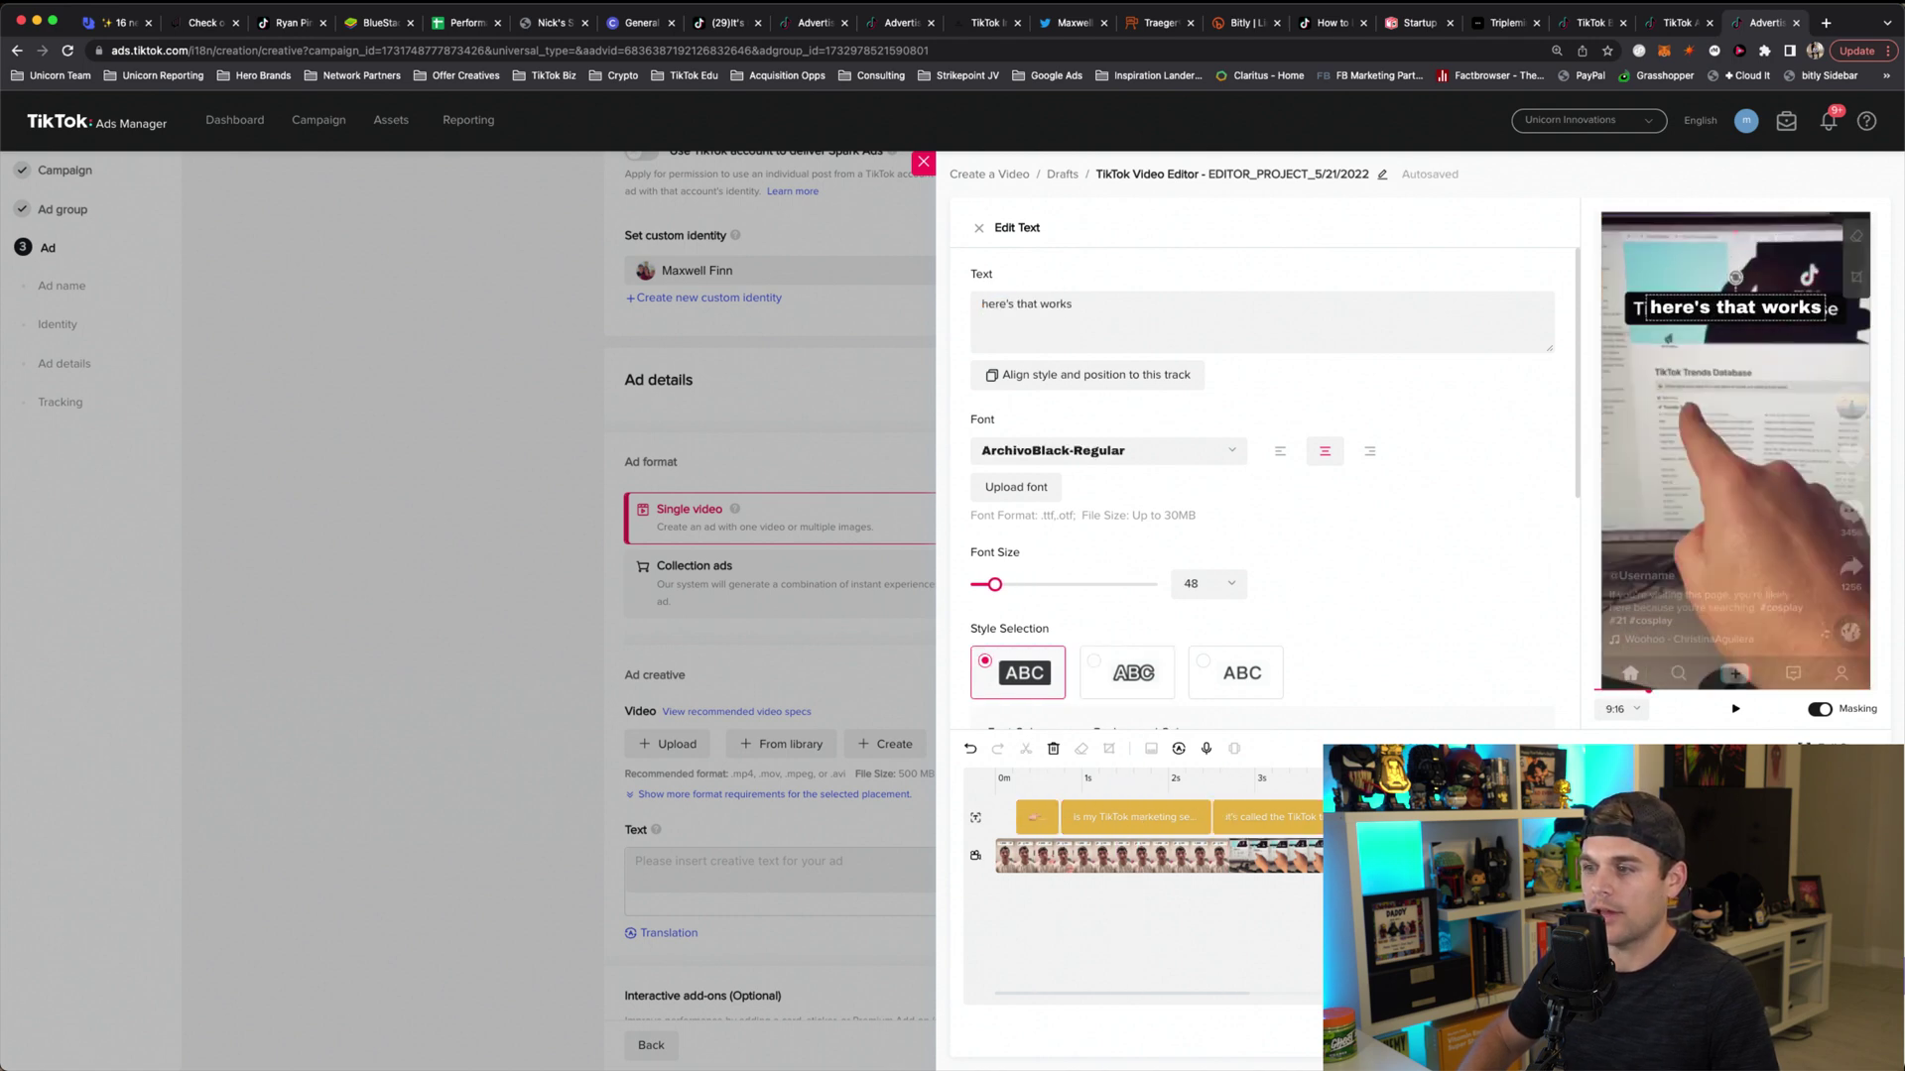
click(1146, 820)
Step: Set that caption's font to BANGERS-REGULAR at size 66
scroll(1228, 650, down, 2)
scroll(1308, 558, down, 1)
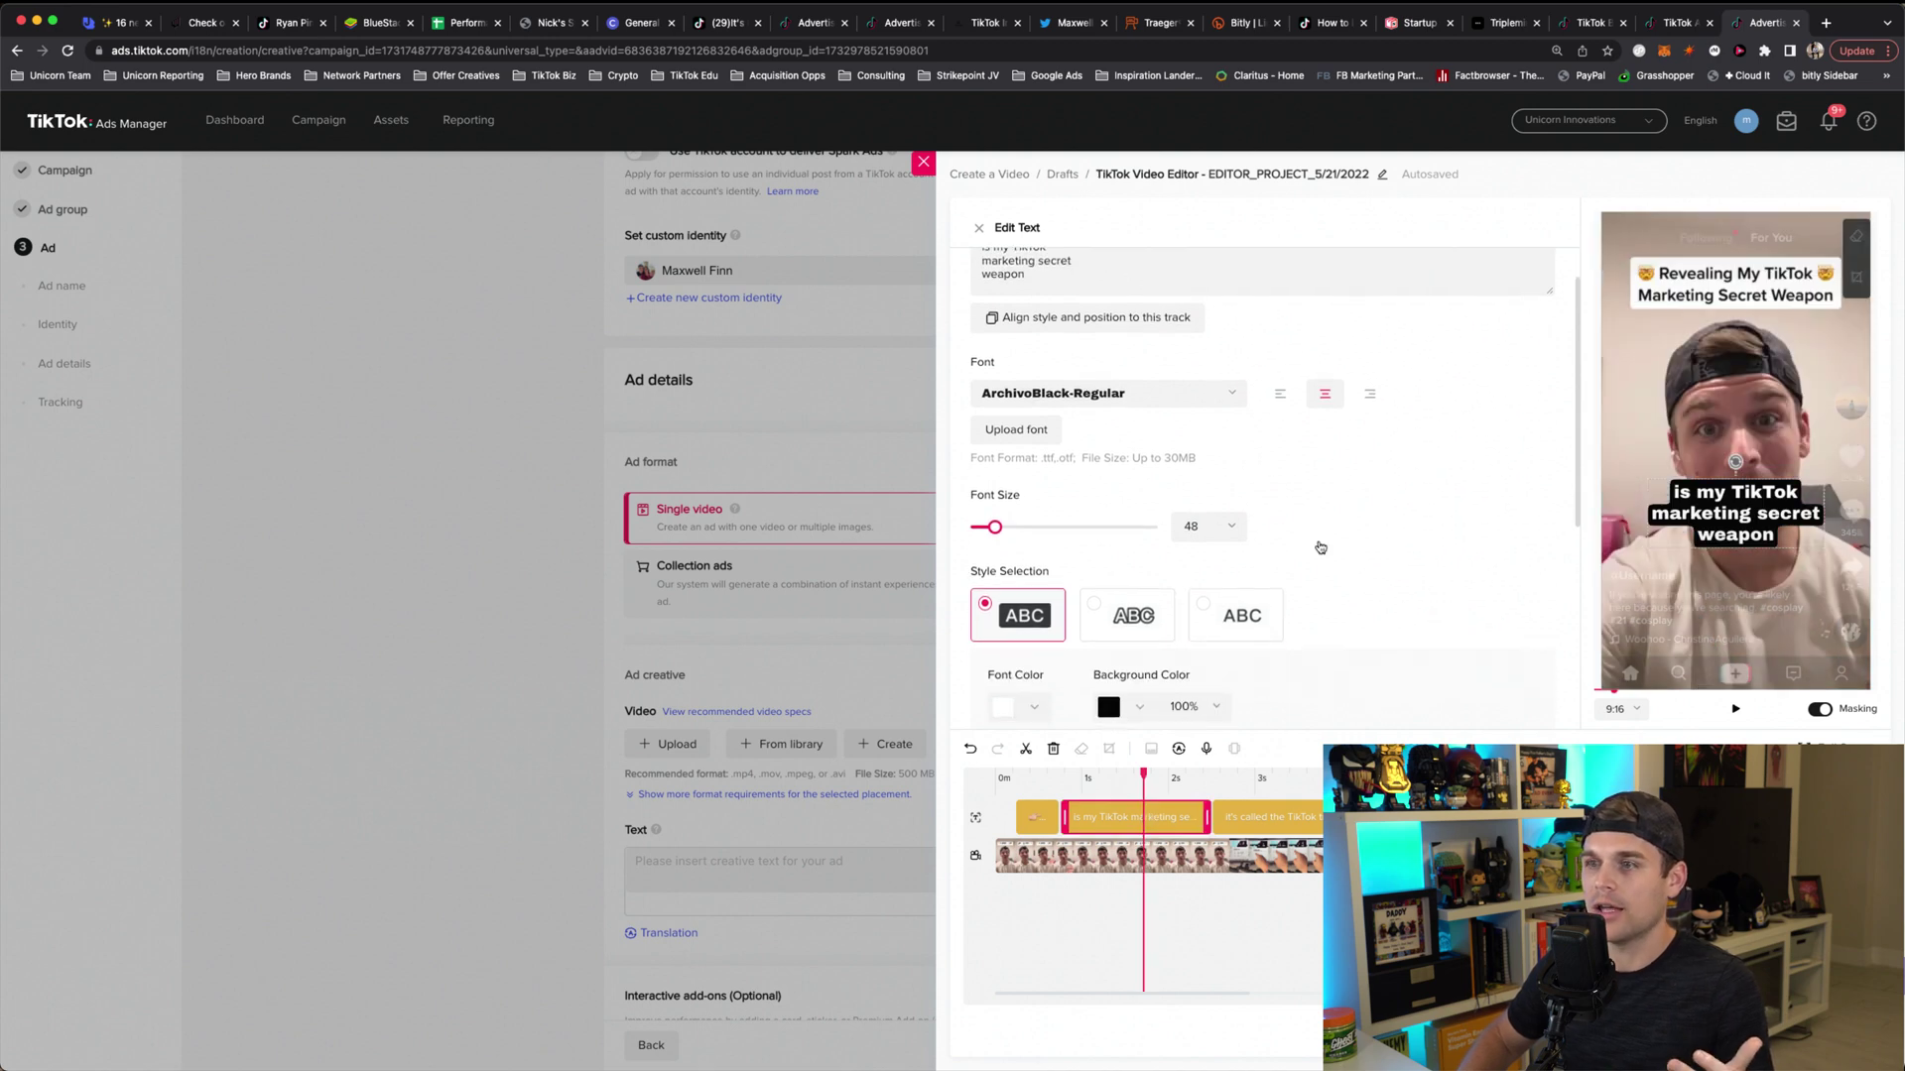
scroll(1321, 547, down, 2)
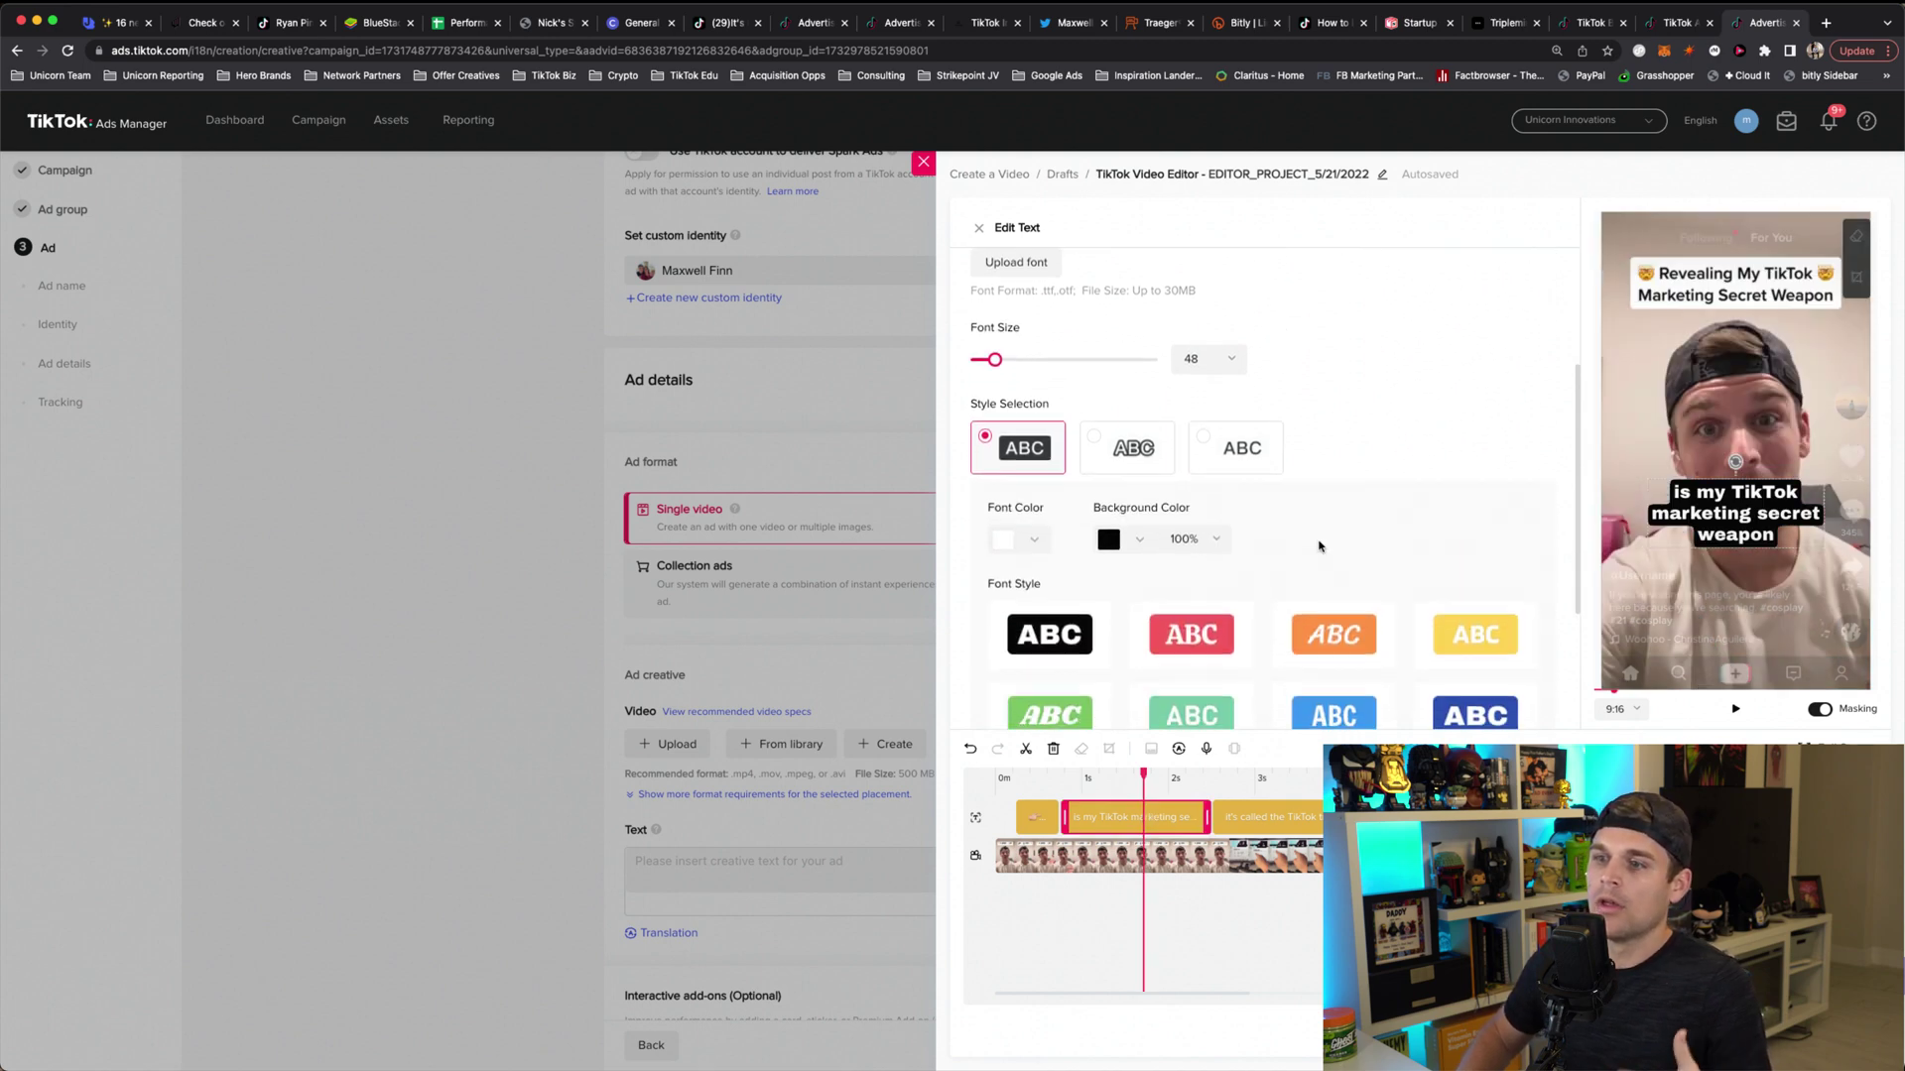
scroll(1319, 547, down, 2)
scroll(1318, 547, up, 5)
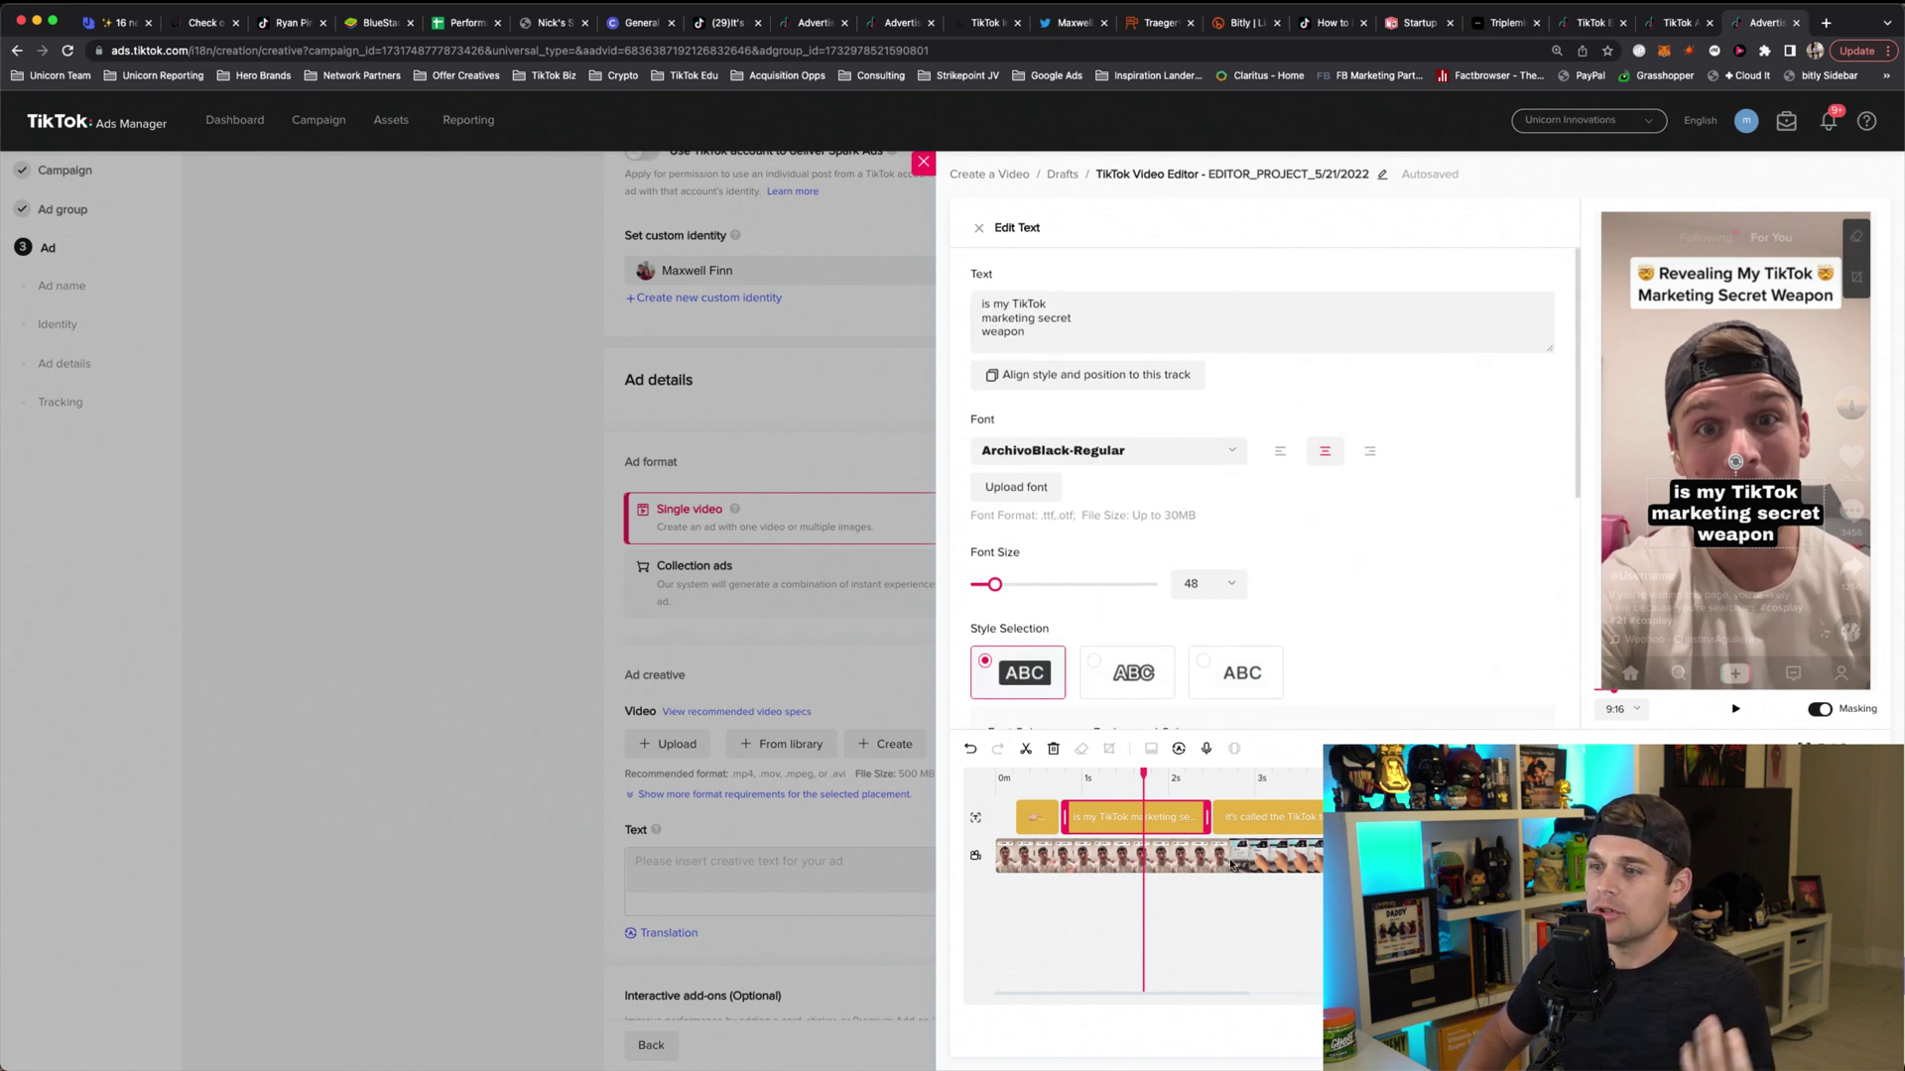
click(1110, 451)
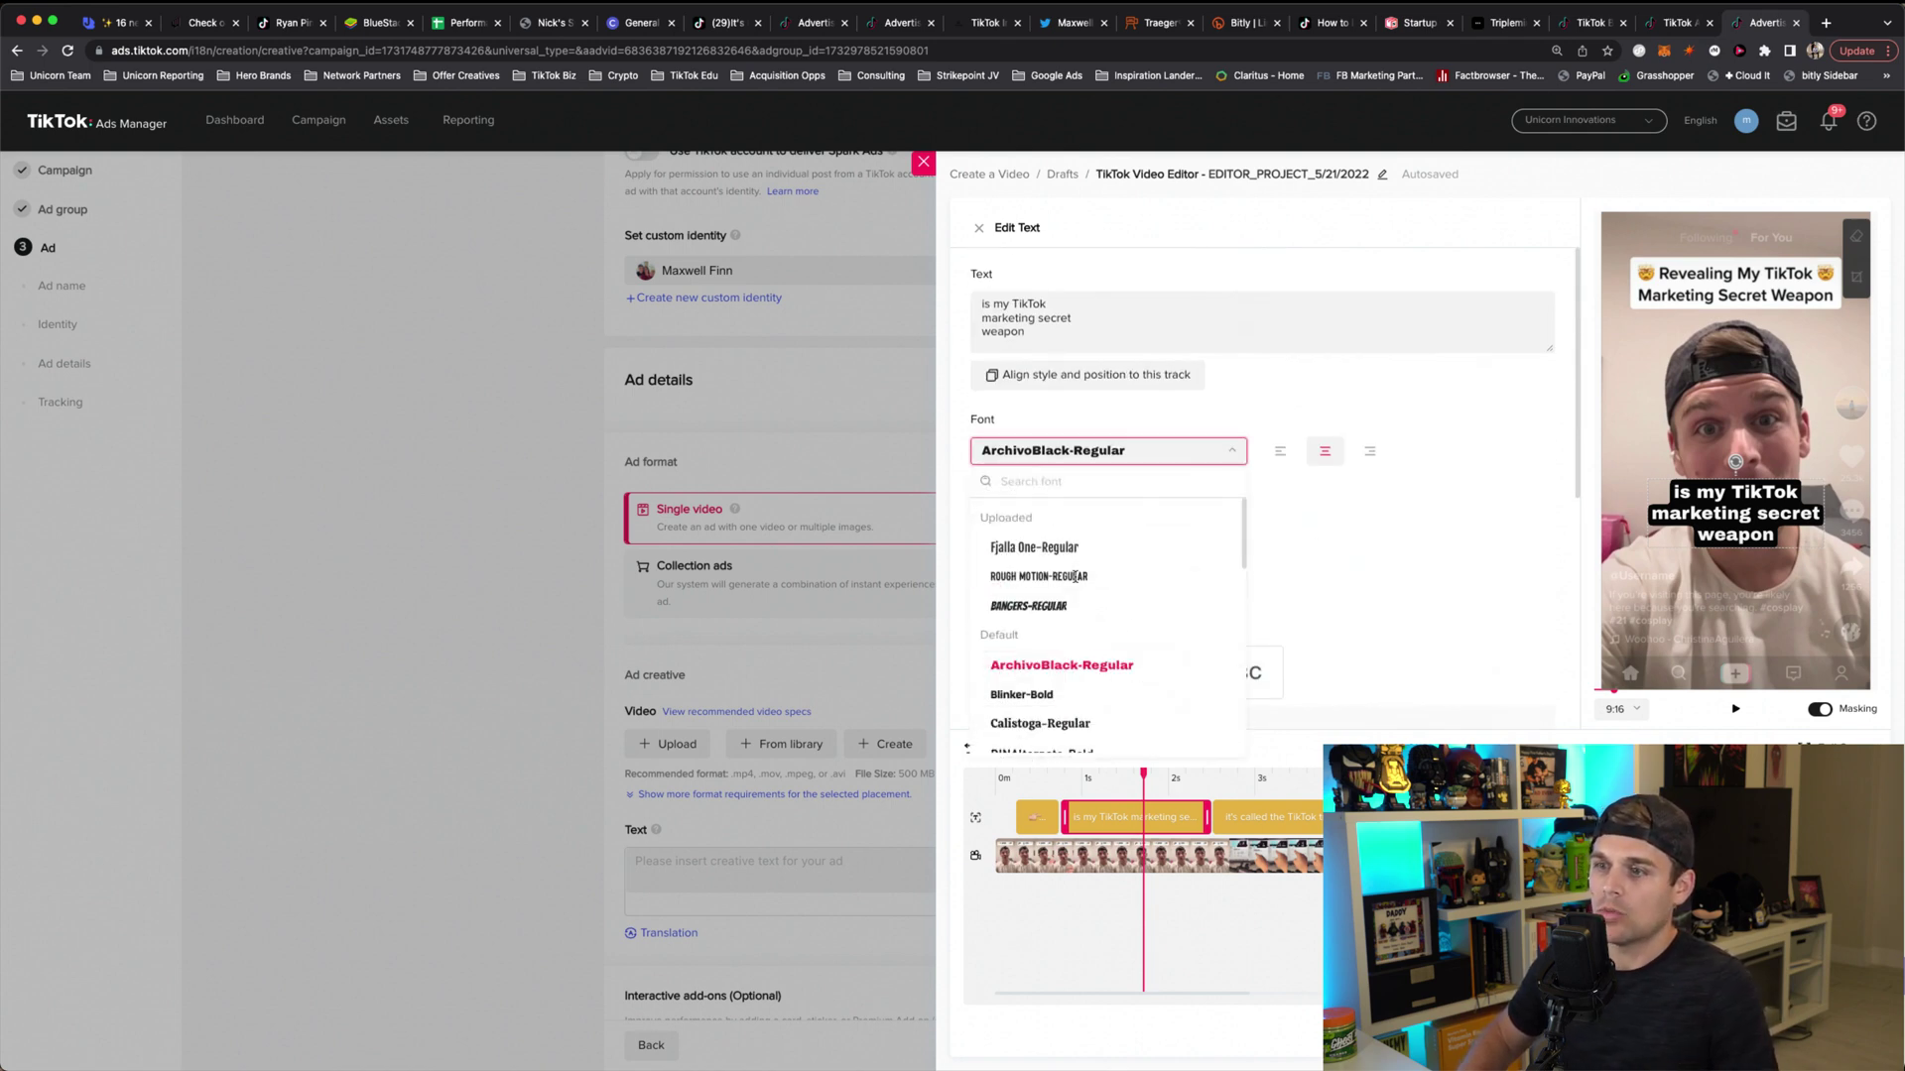
click(1060, 606)
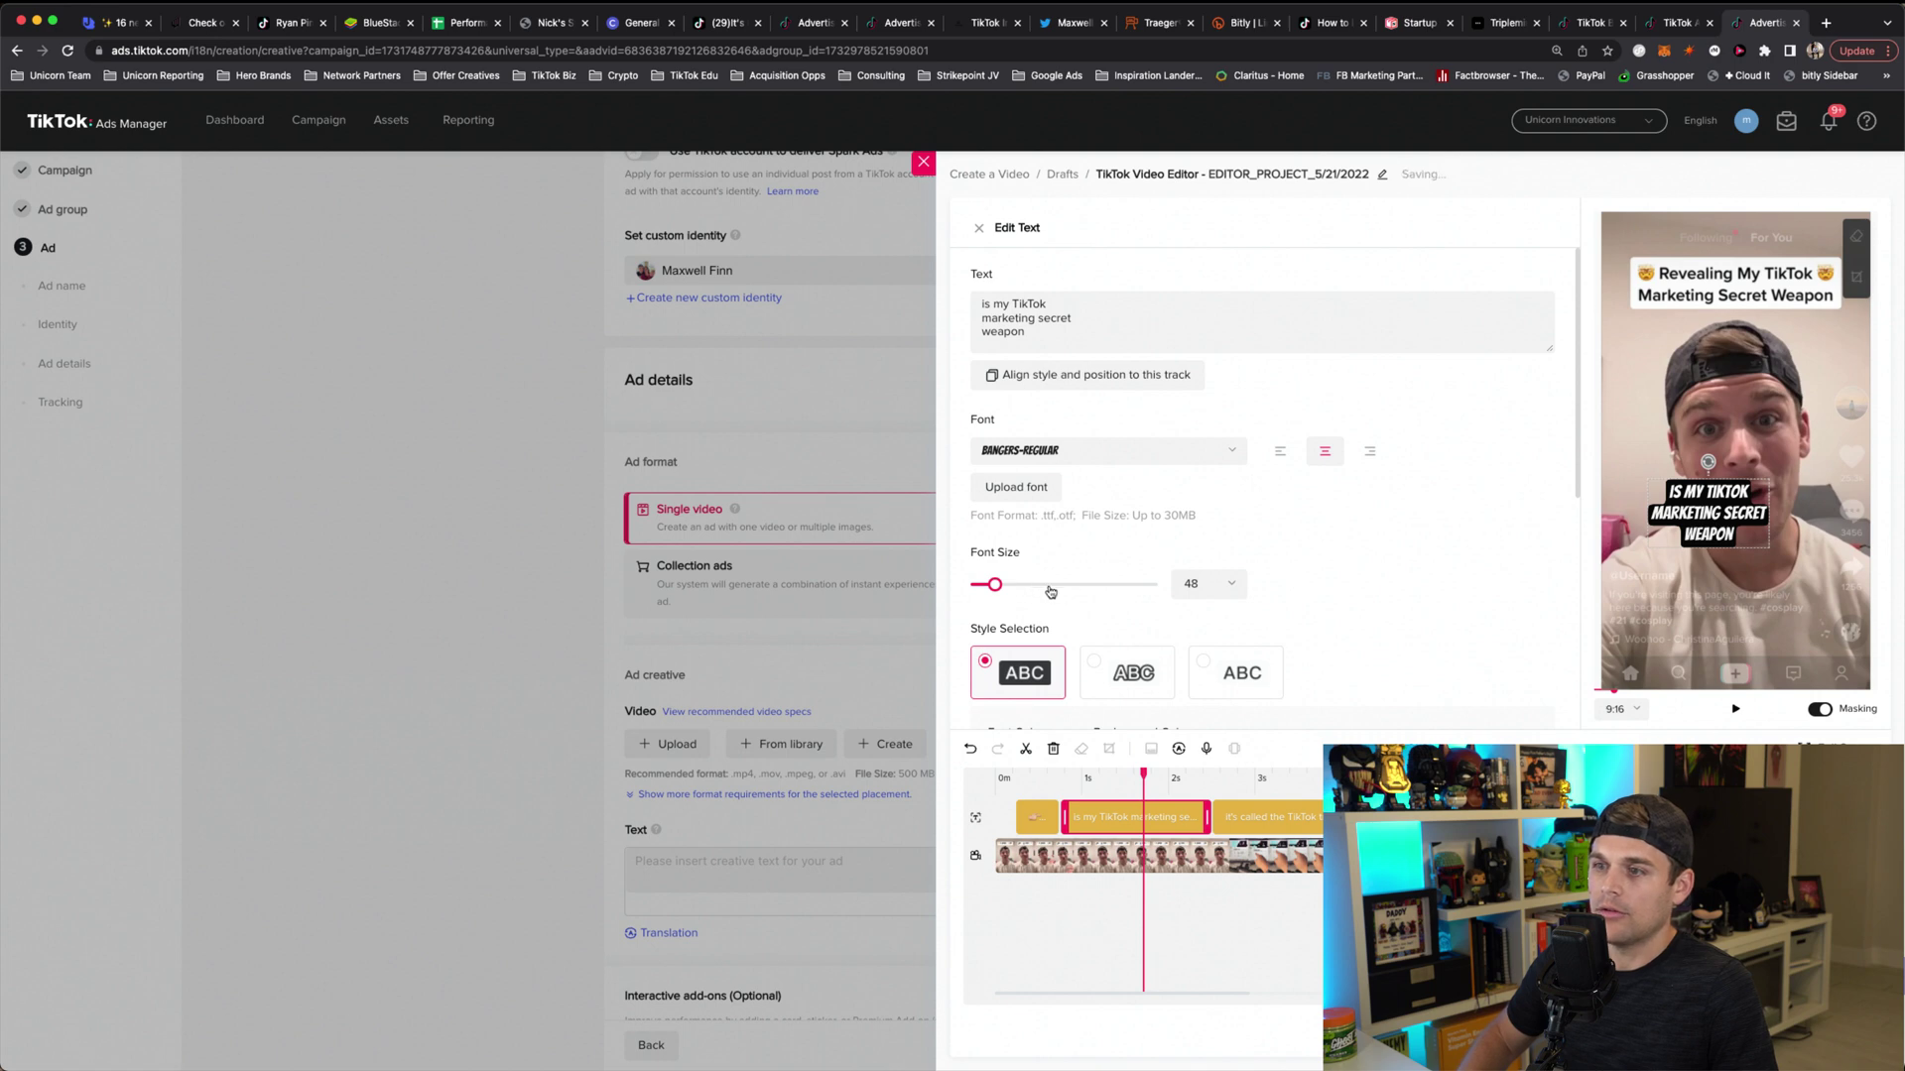
click(1051, 592)
drag(1034, 591, 1004, 587)
Step: Make it outlined with bright yellow #FFF052 text, then play the preview
scroll(1092, 655, down, 1)
click(1119, 603)
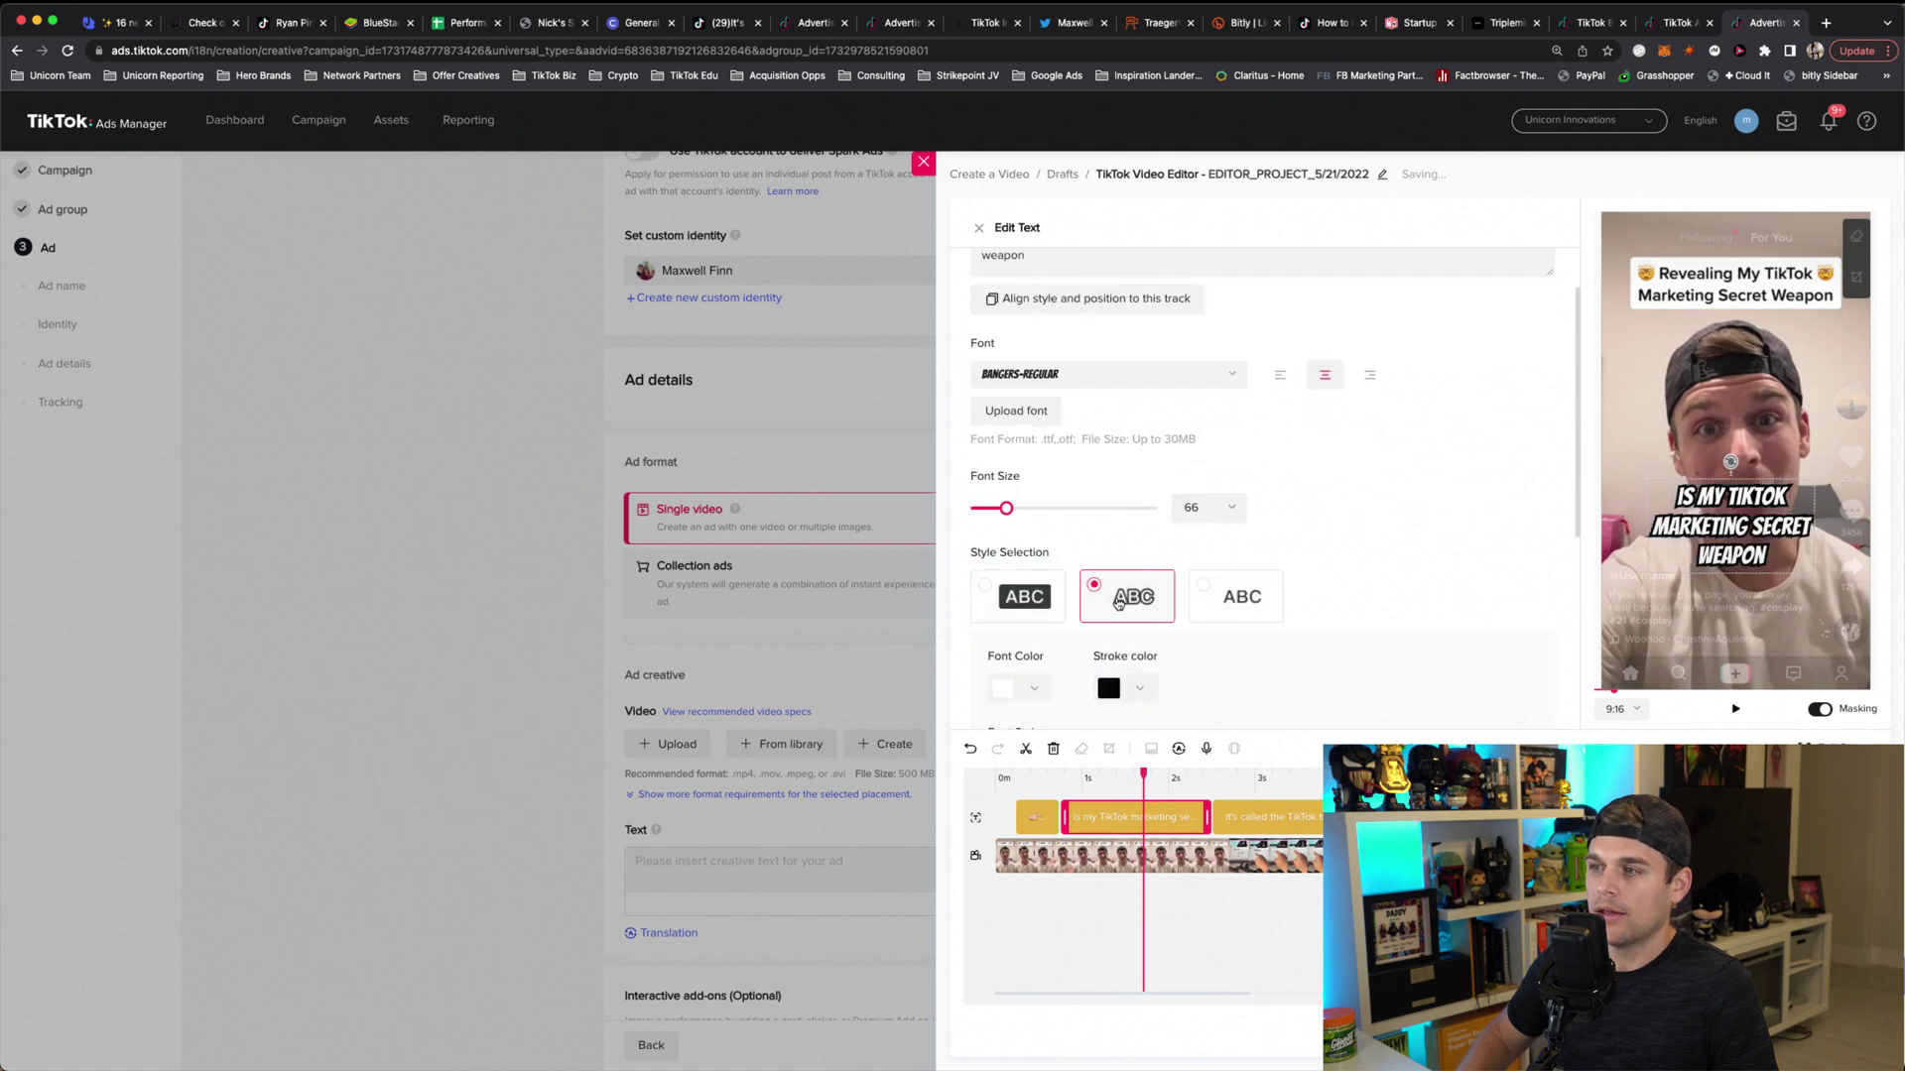
click(1037, 690)
click(1050, 1010)
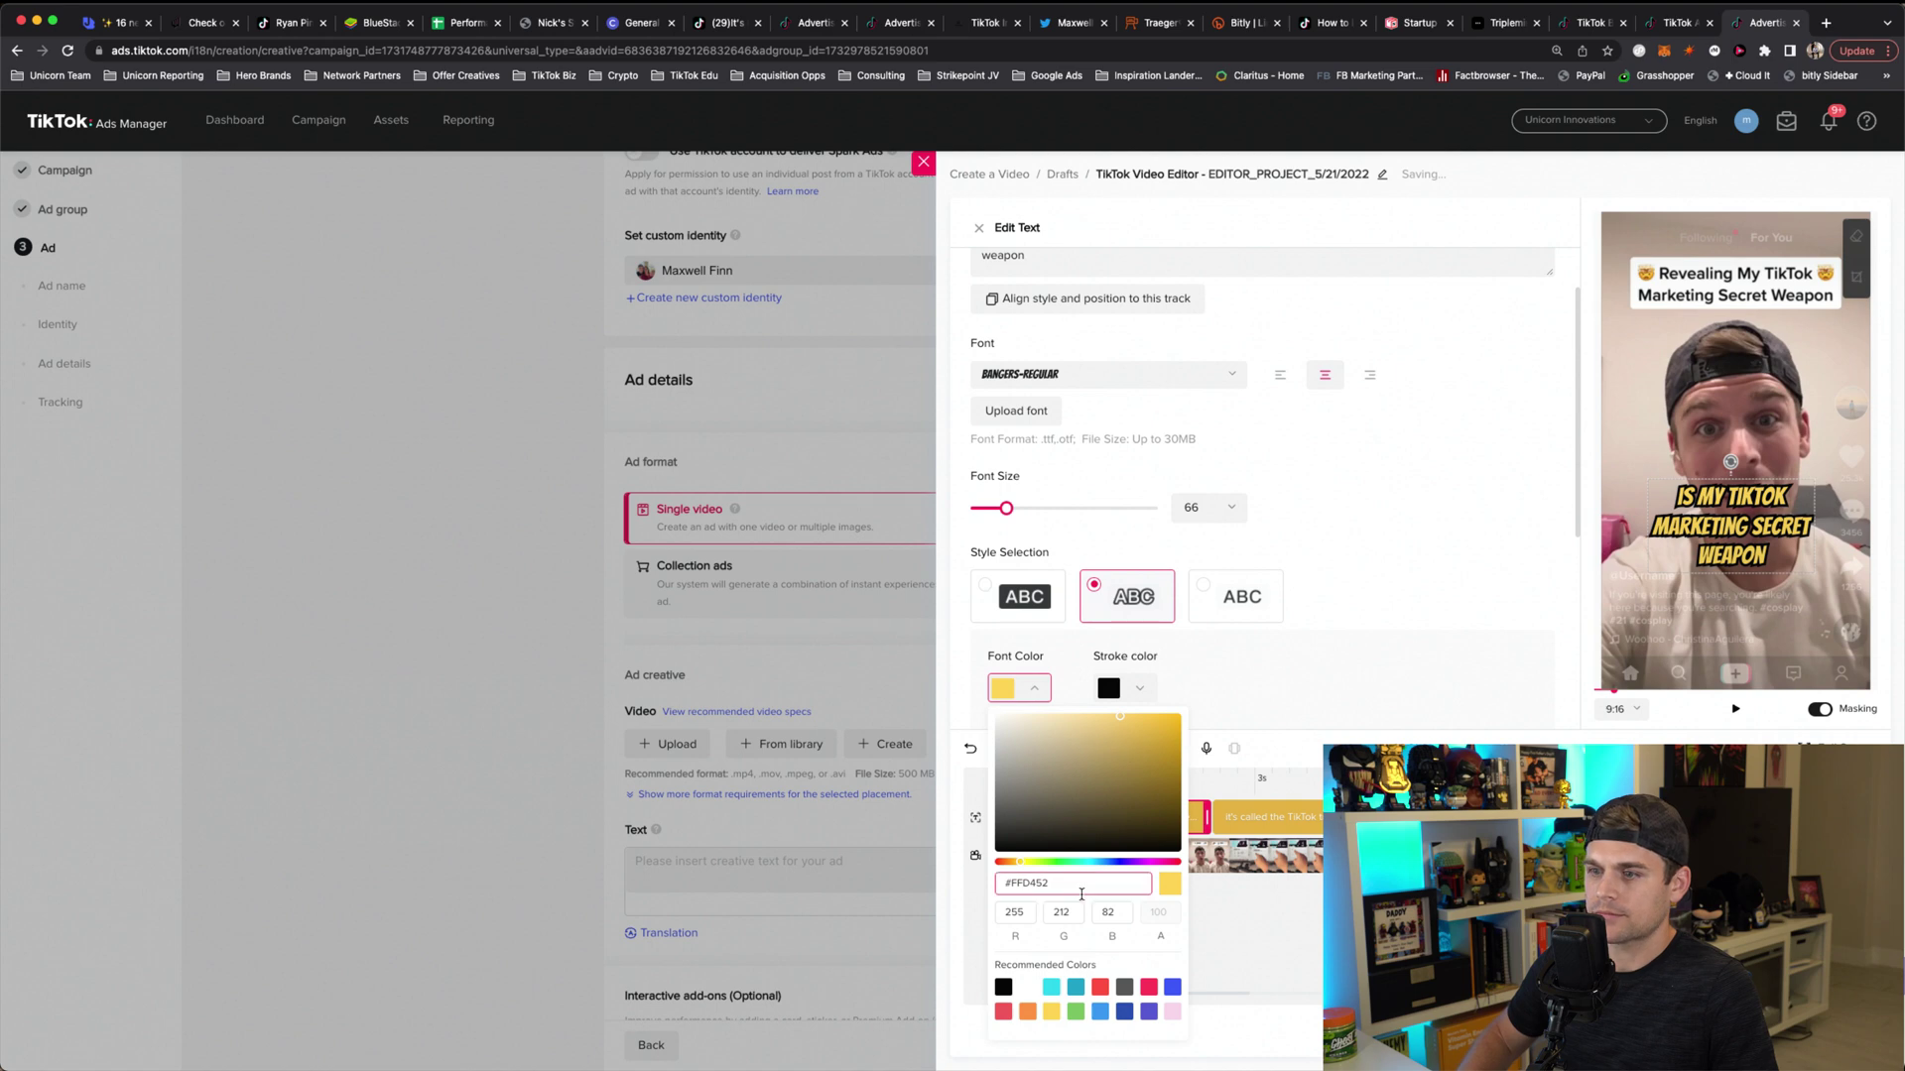
click(1025, 864)
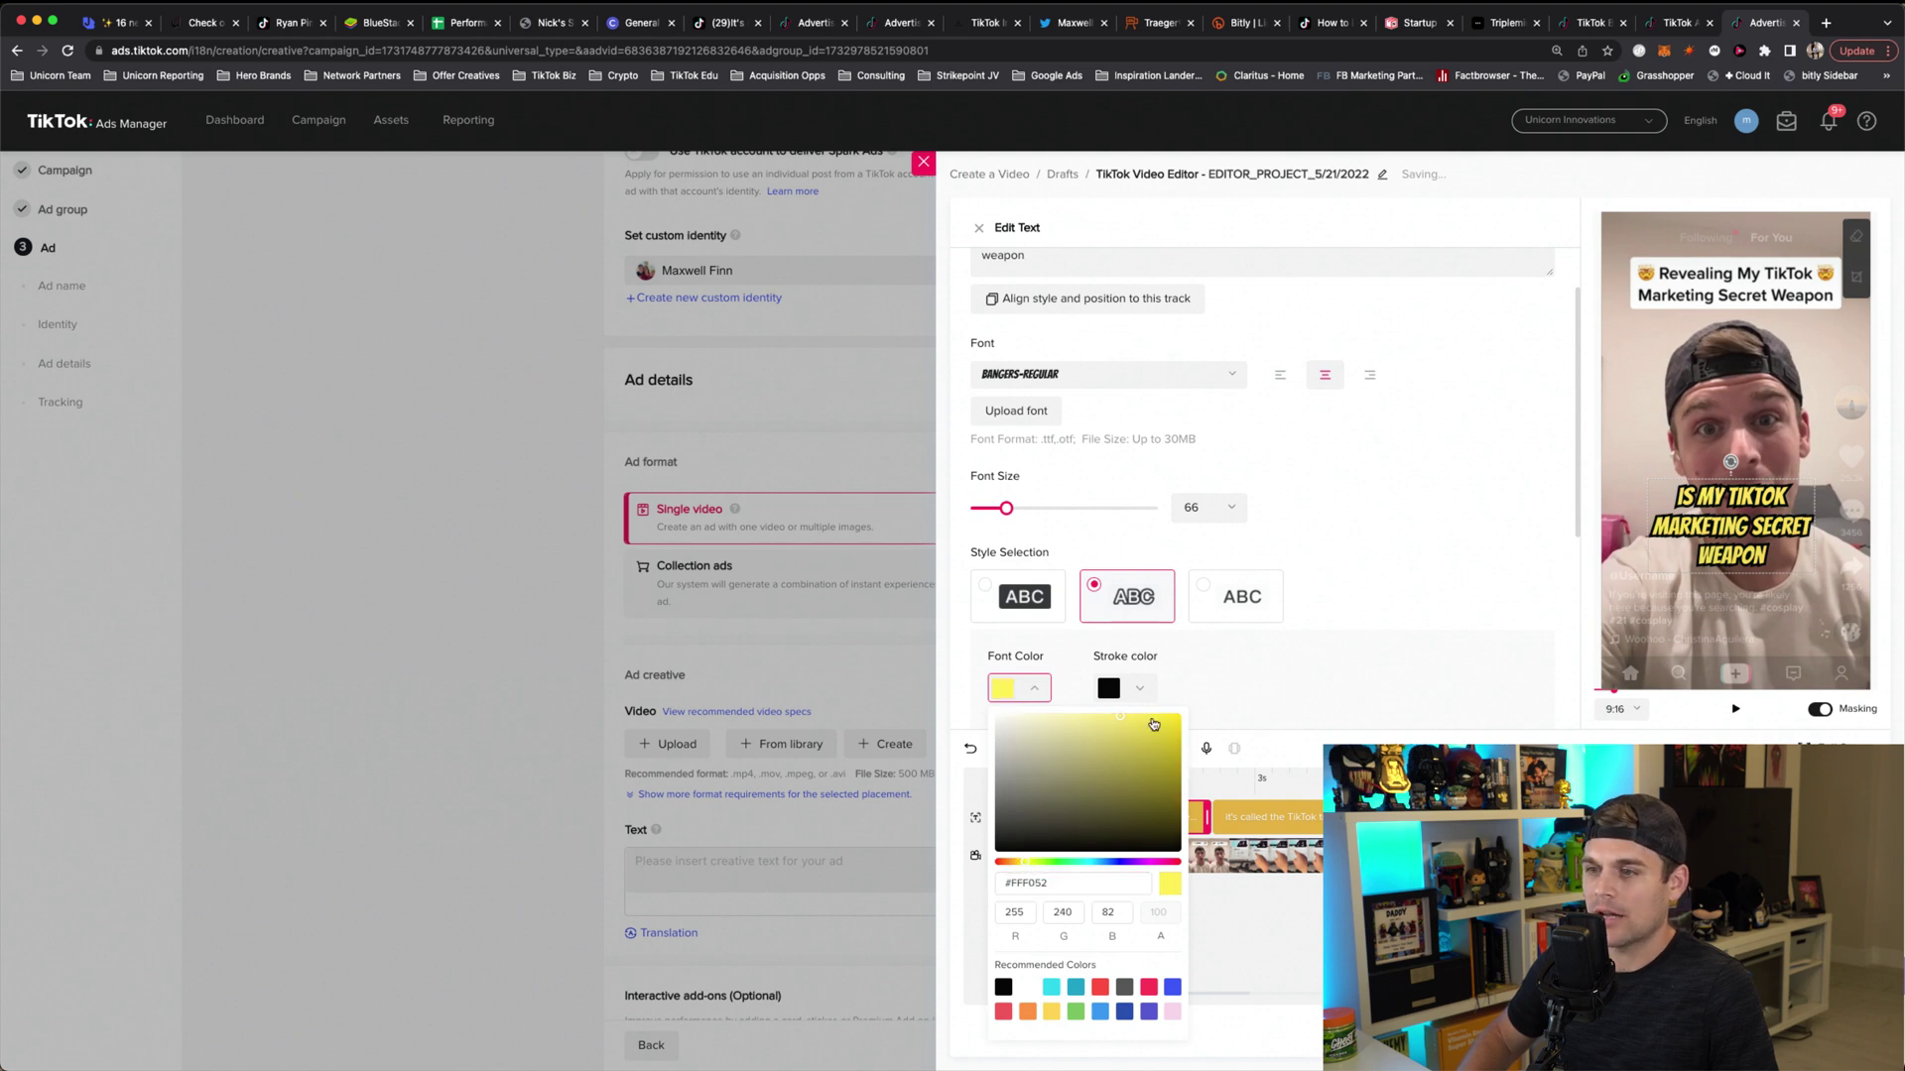
click(1484, 537)
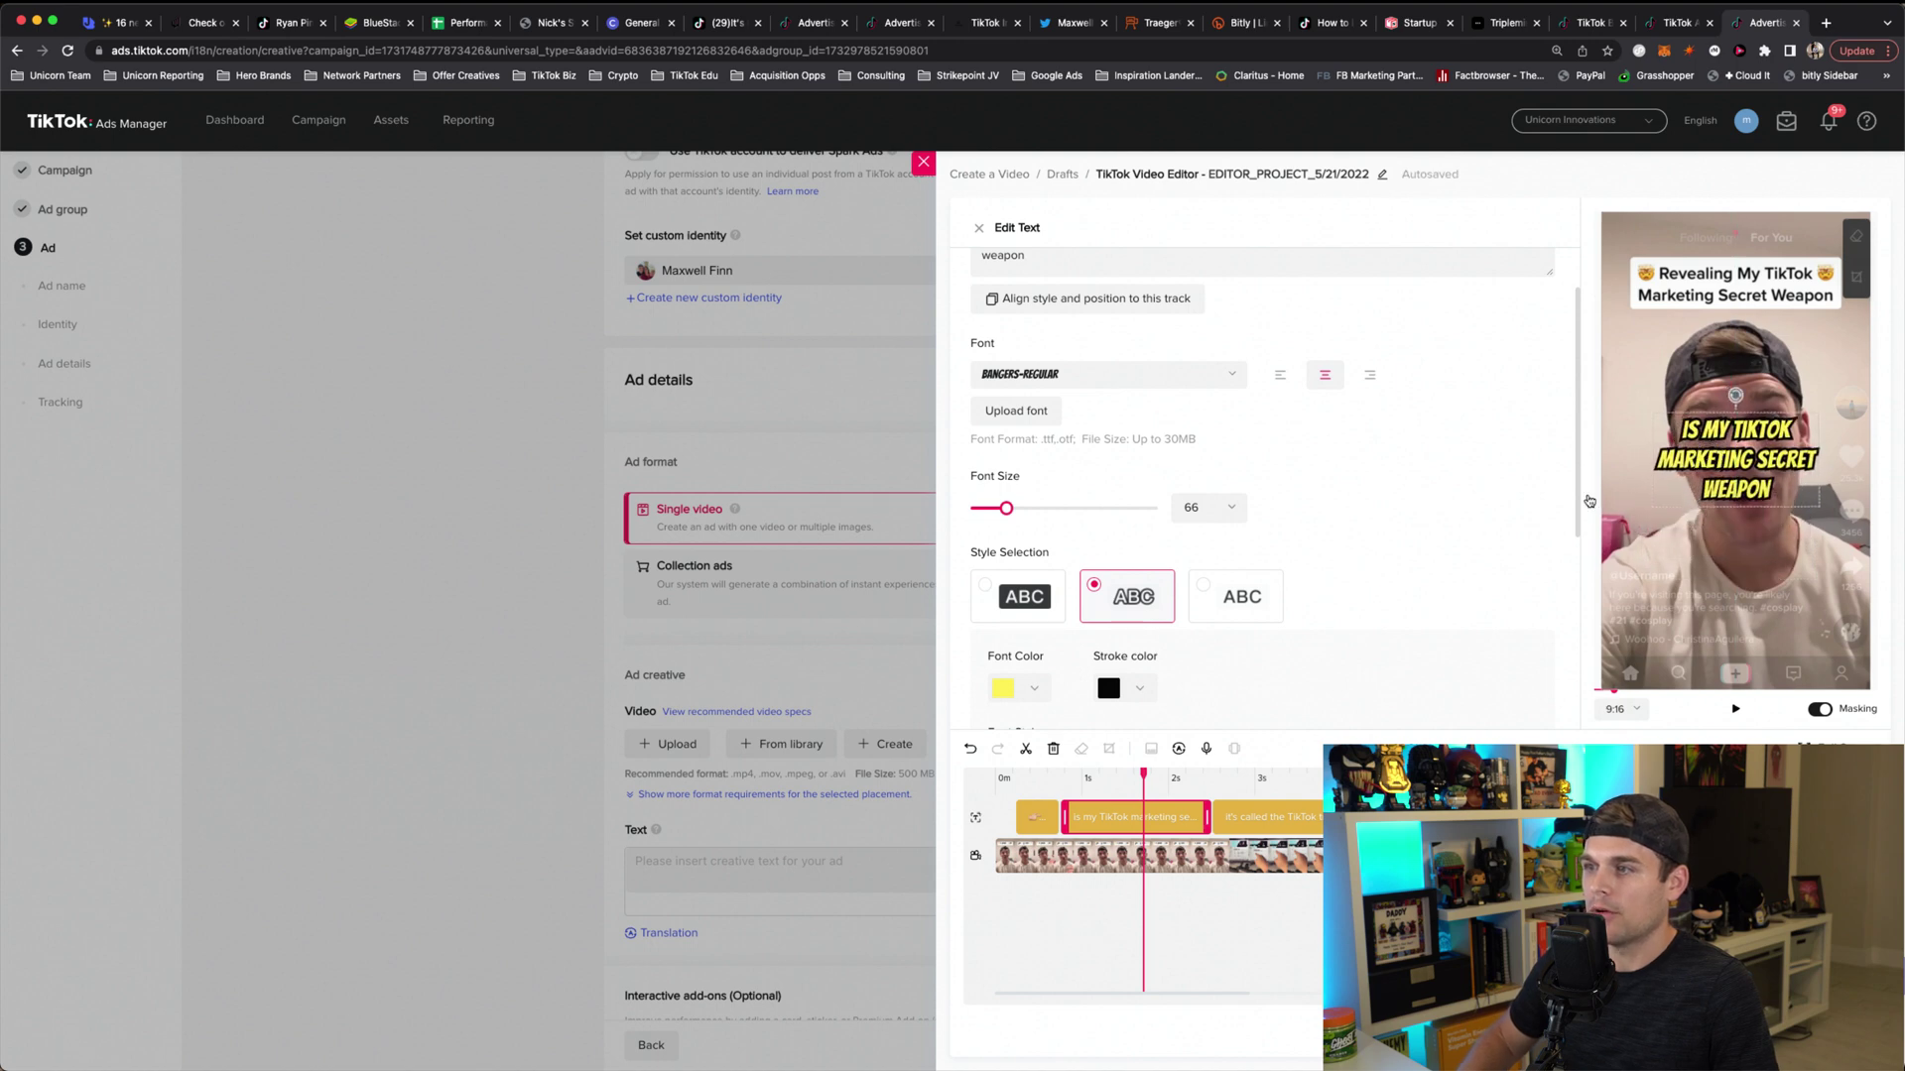
key(space)
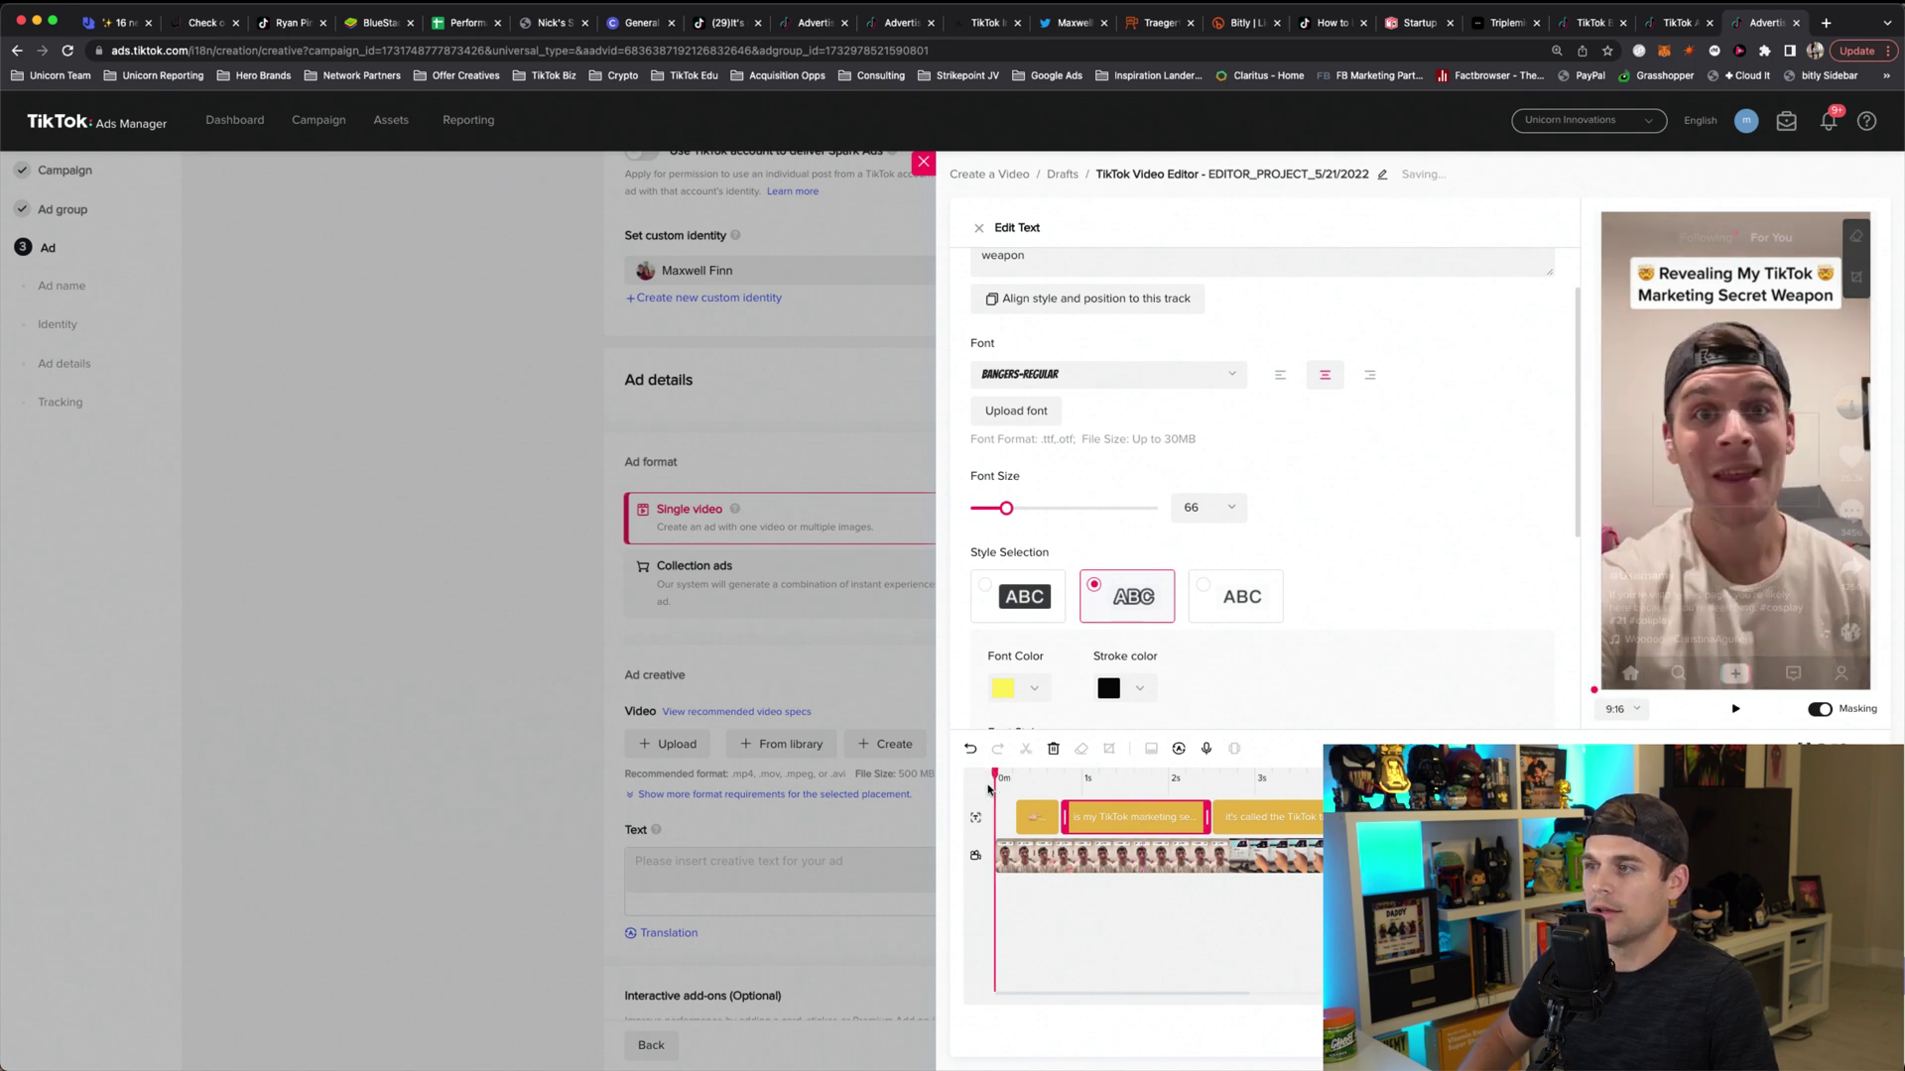
Step: Watch the yellow outlined subtitles play back, then close the Edit Text panel
click(998, 786)
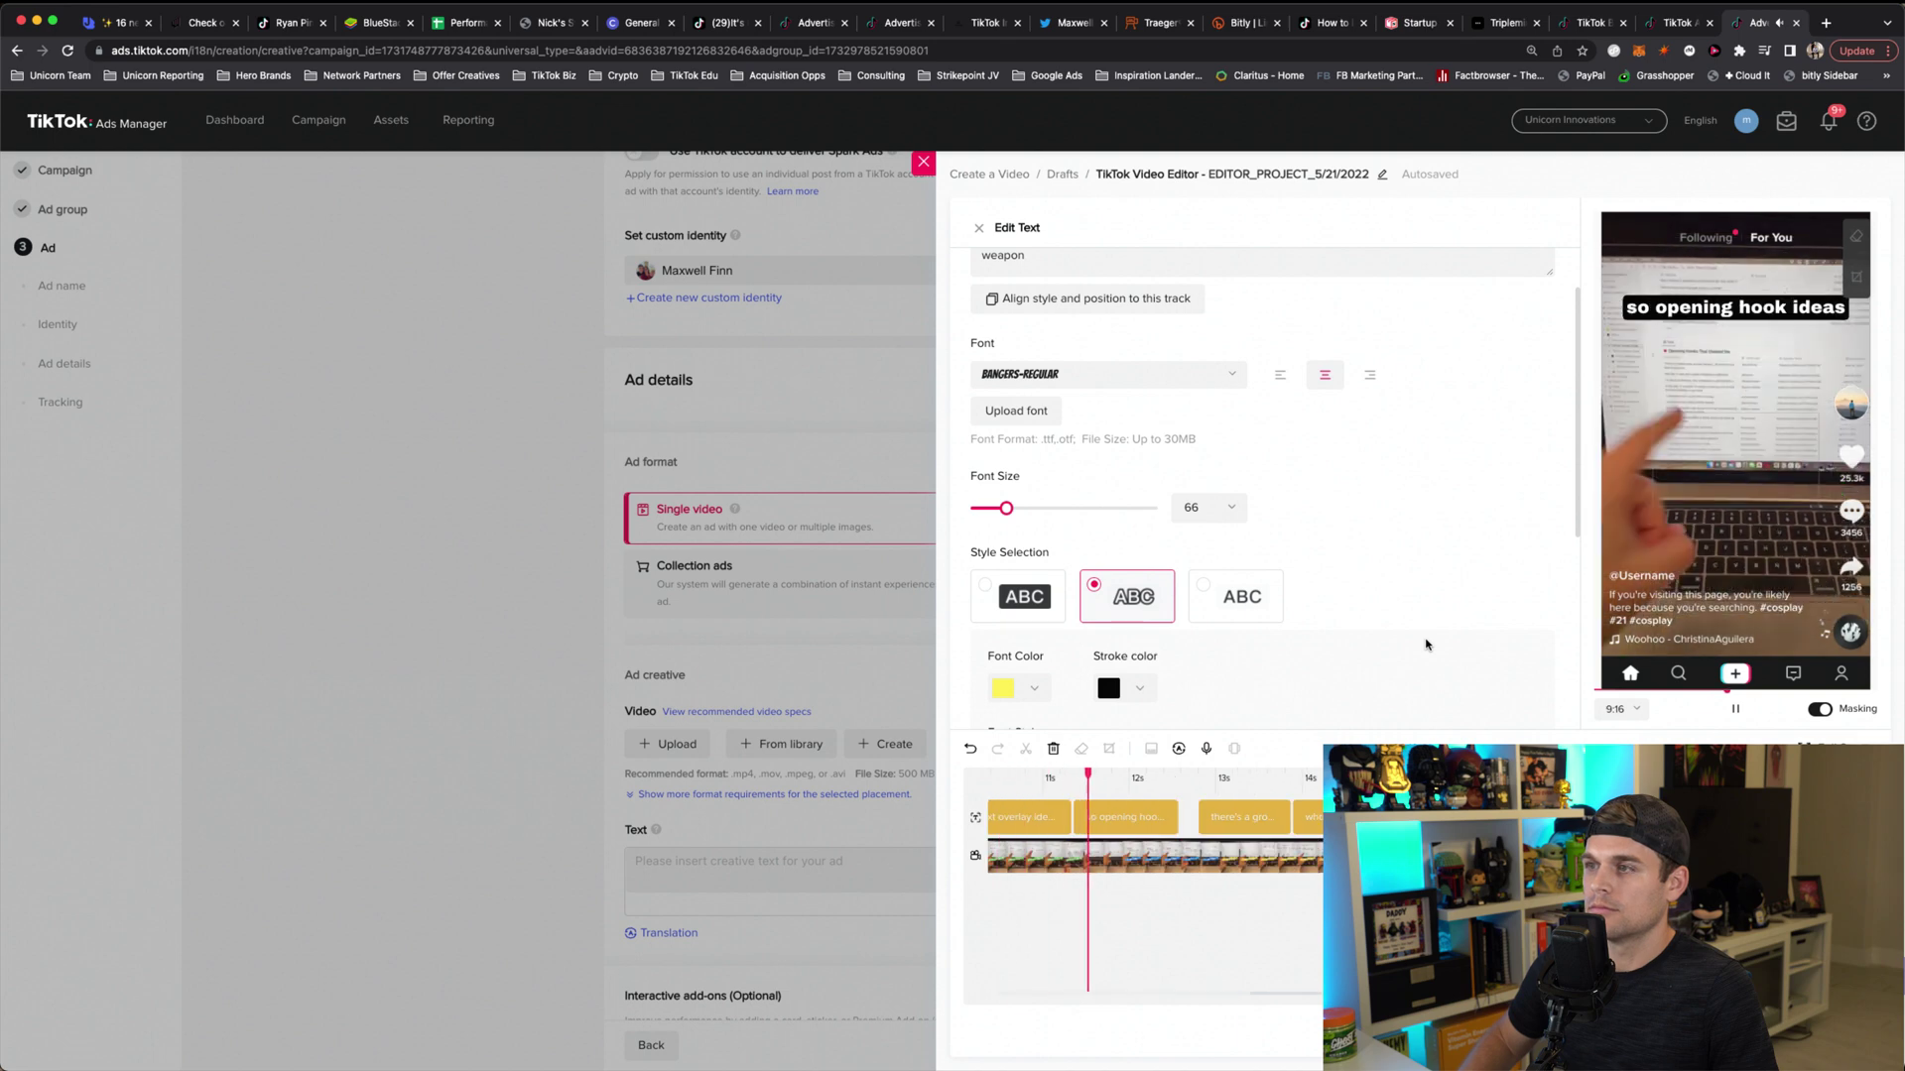
click(1722, 373)
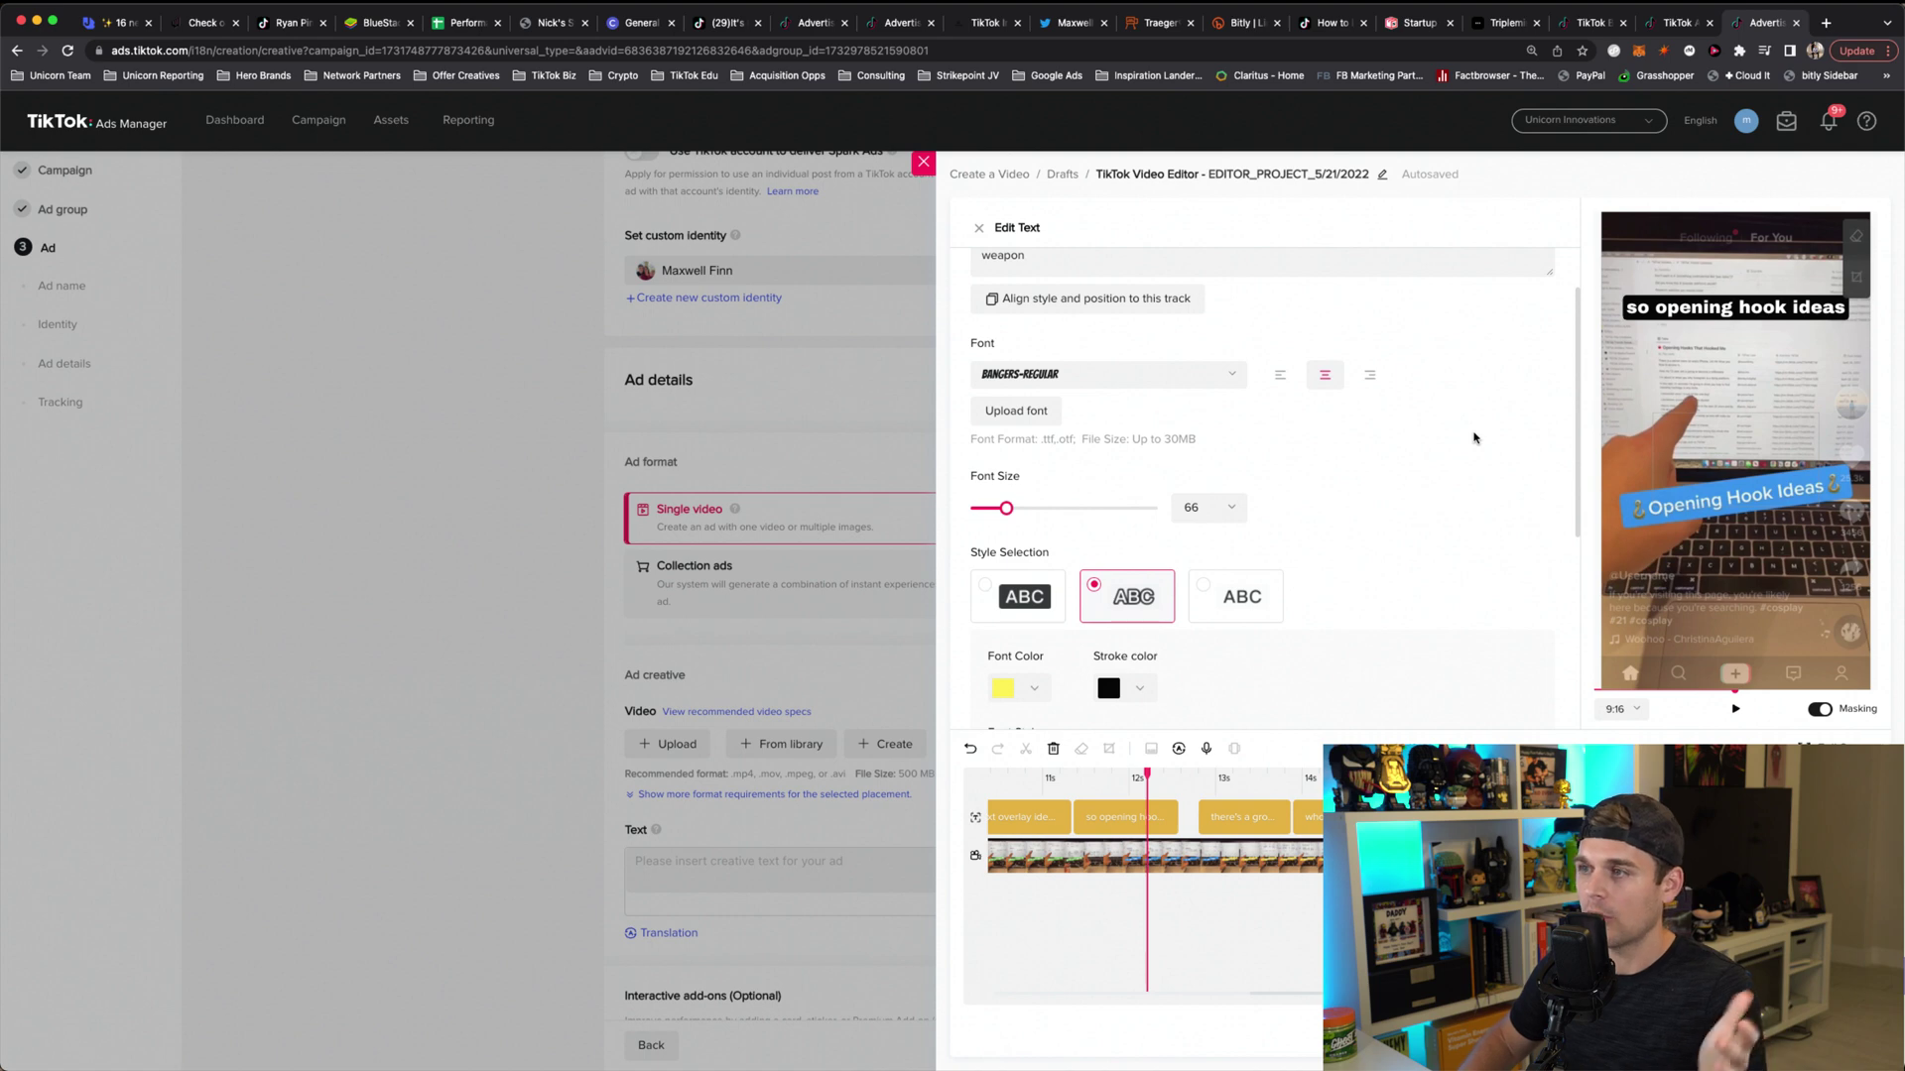
scroll(1175, 839, left, 10)
click(1174, 817)
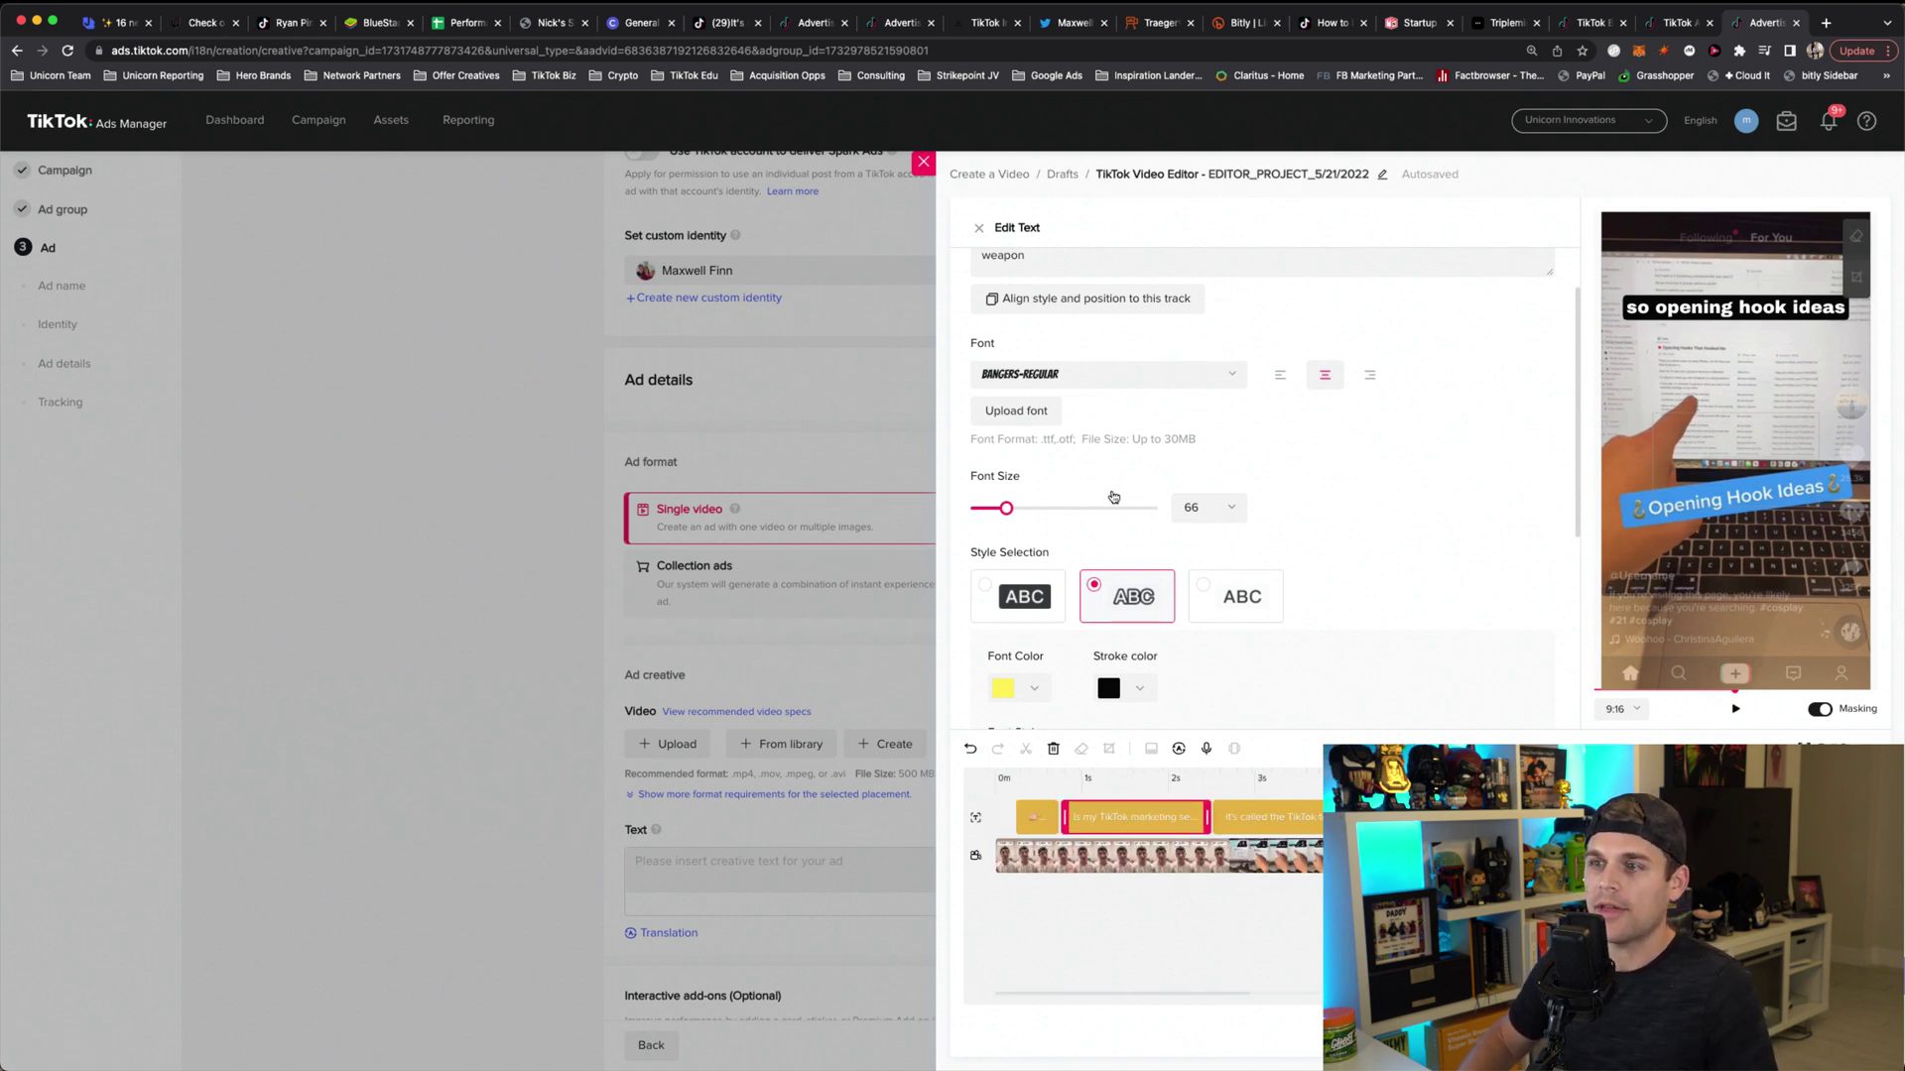
scroll(1113, 496, up, 2)
click(978, 233)
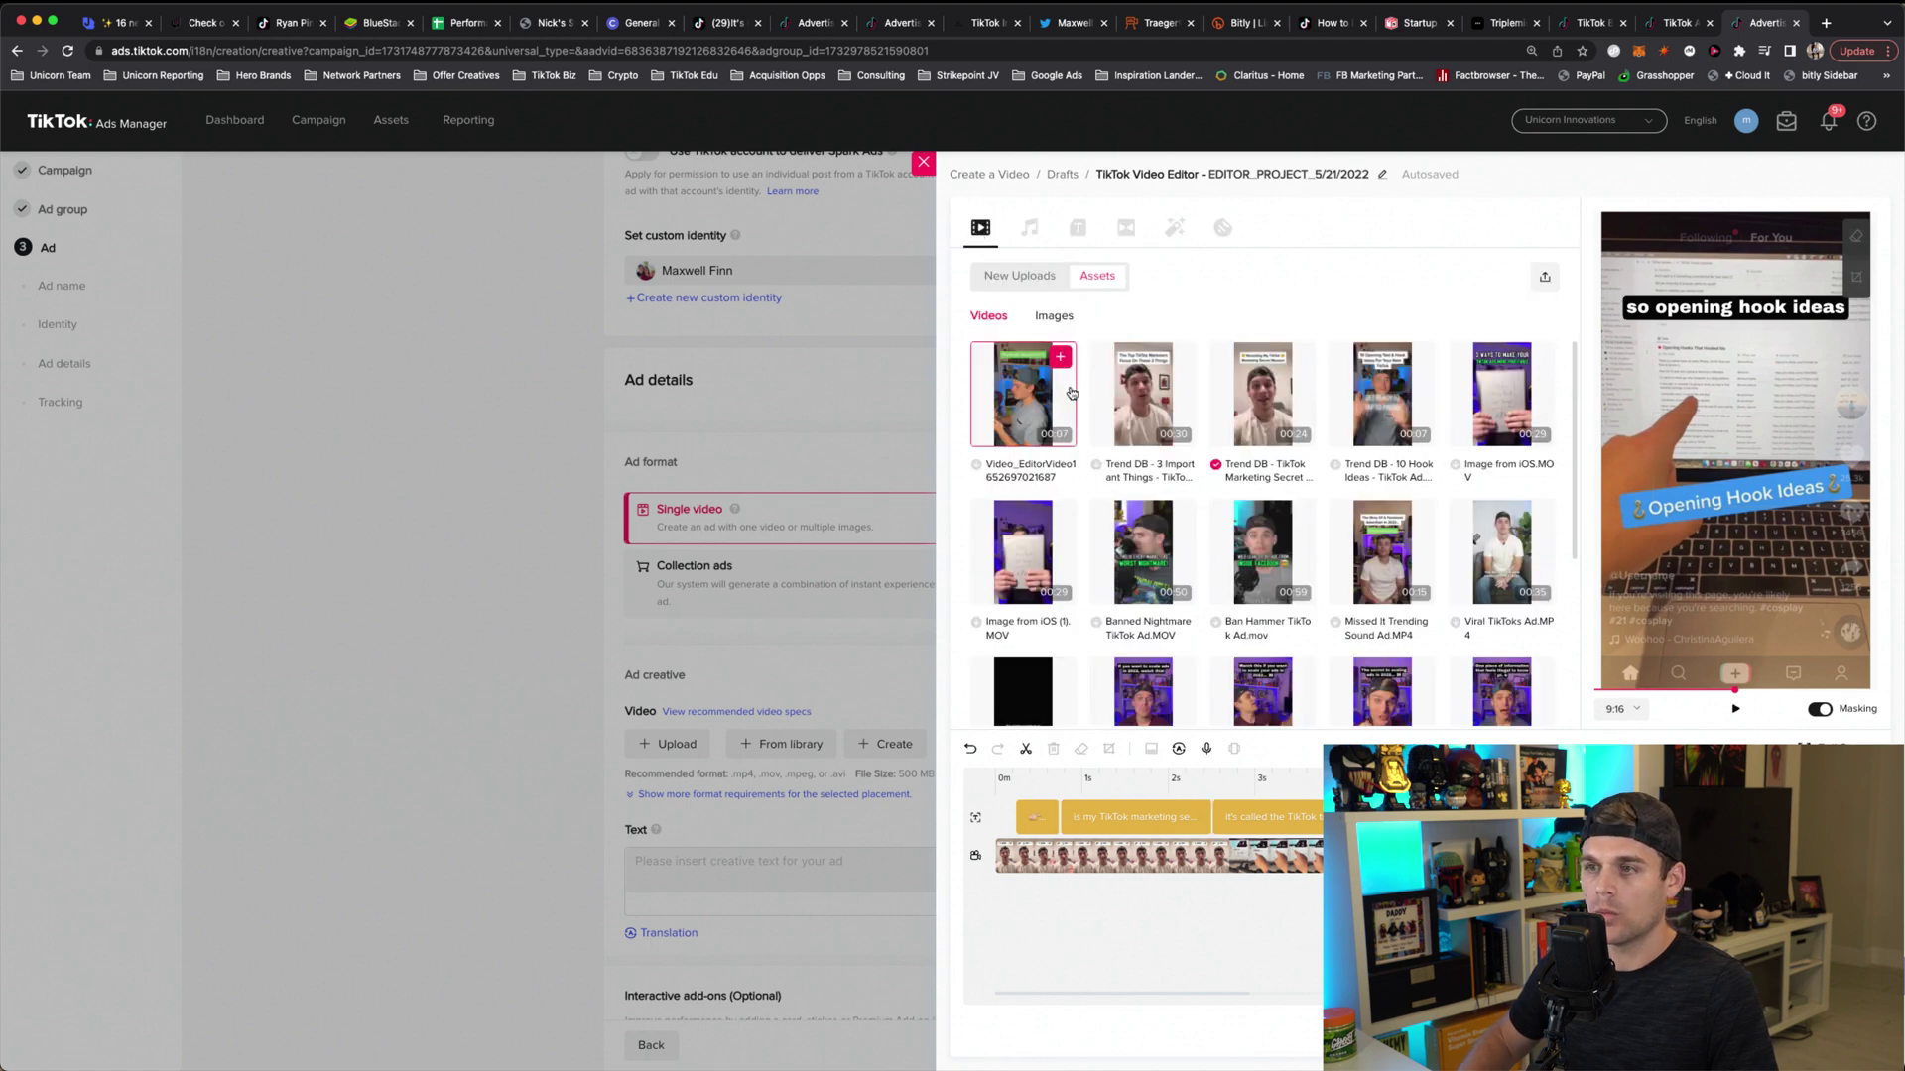
Step: Generate a Graceful female - English-US text-to-speech narration from the main clip's subtitles
click(1005, 793)
click(1017, 854)
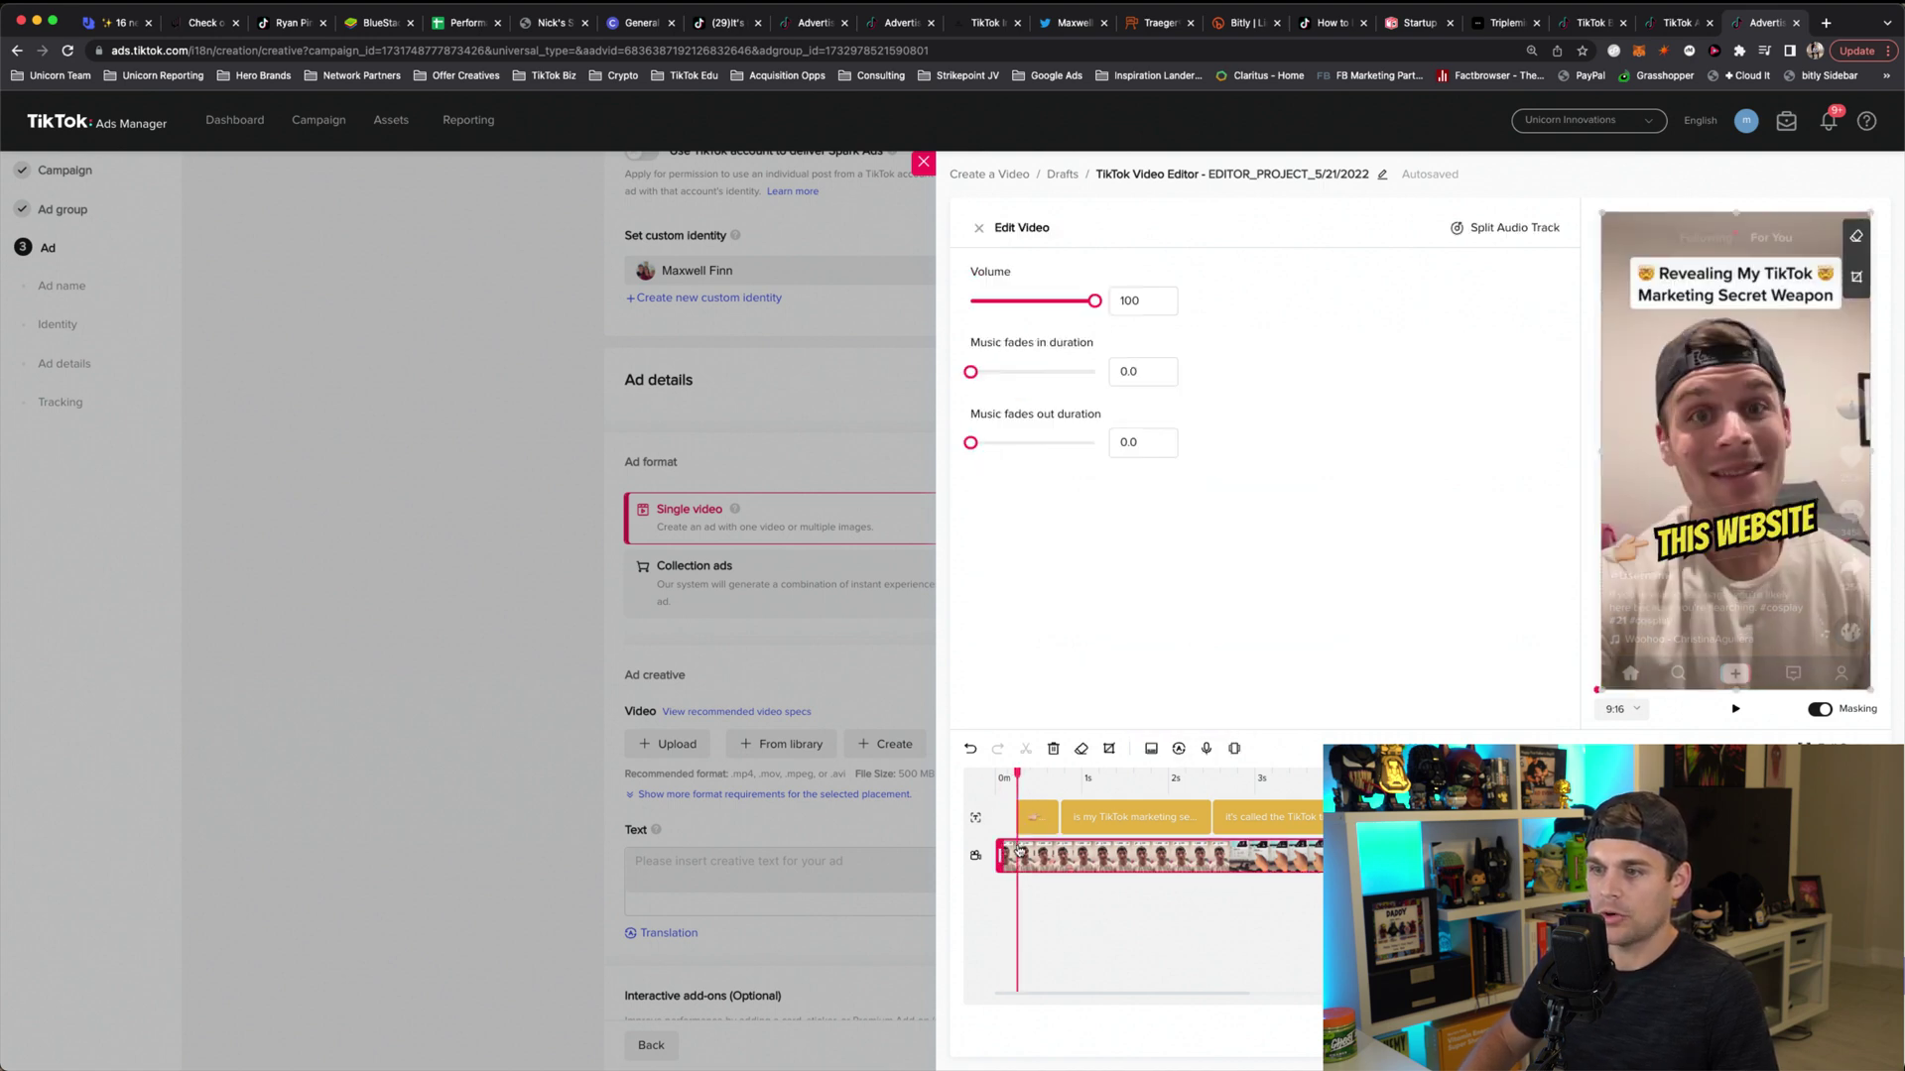
click(1205, 750)
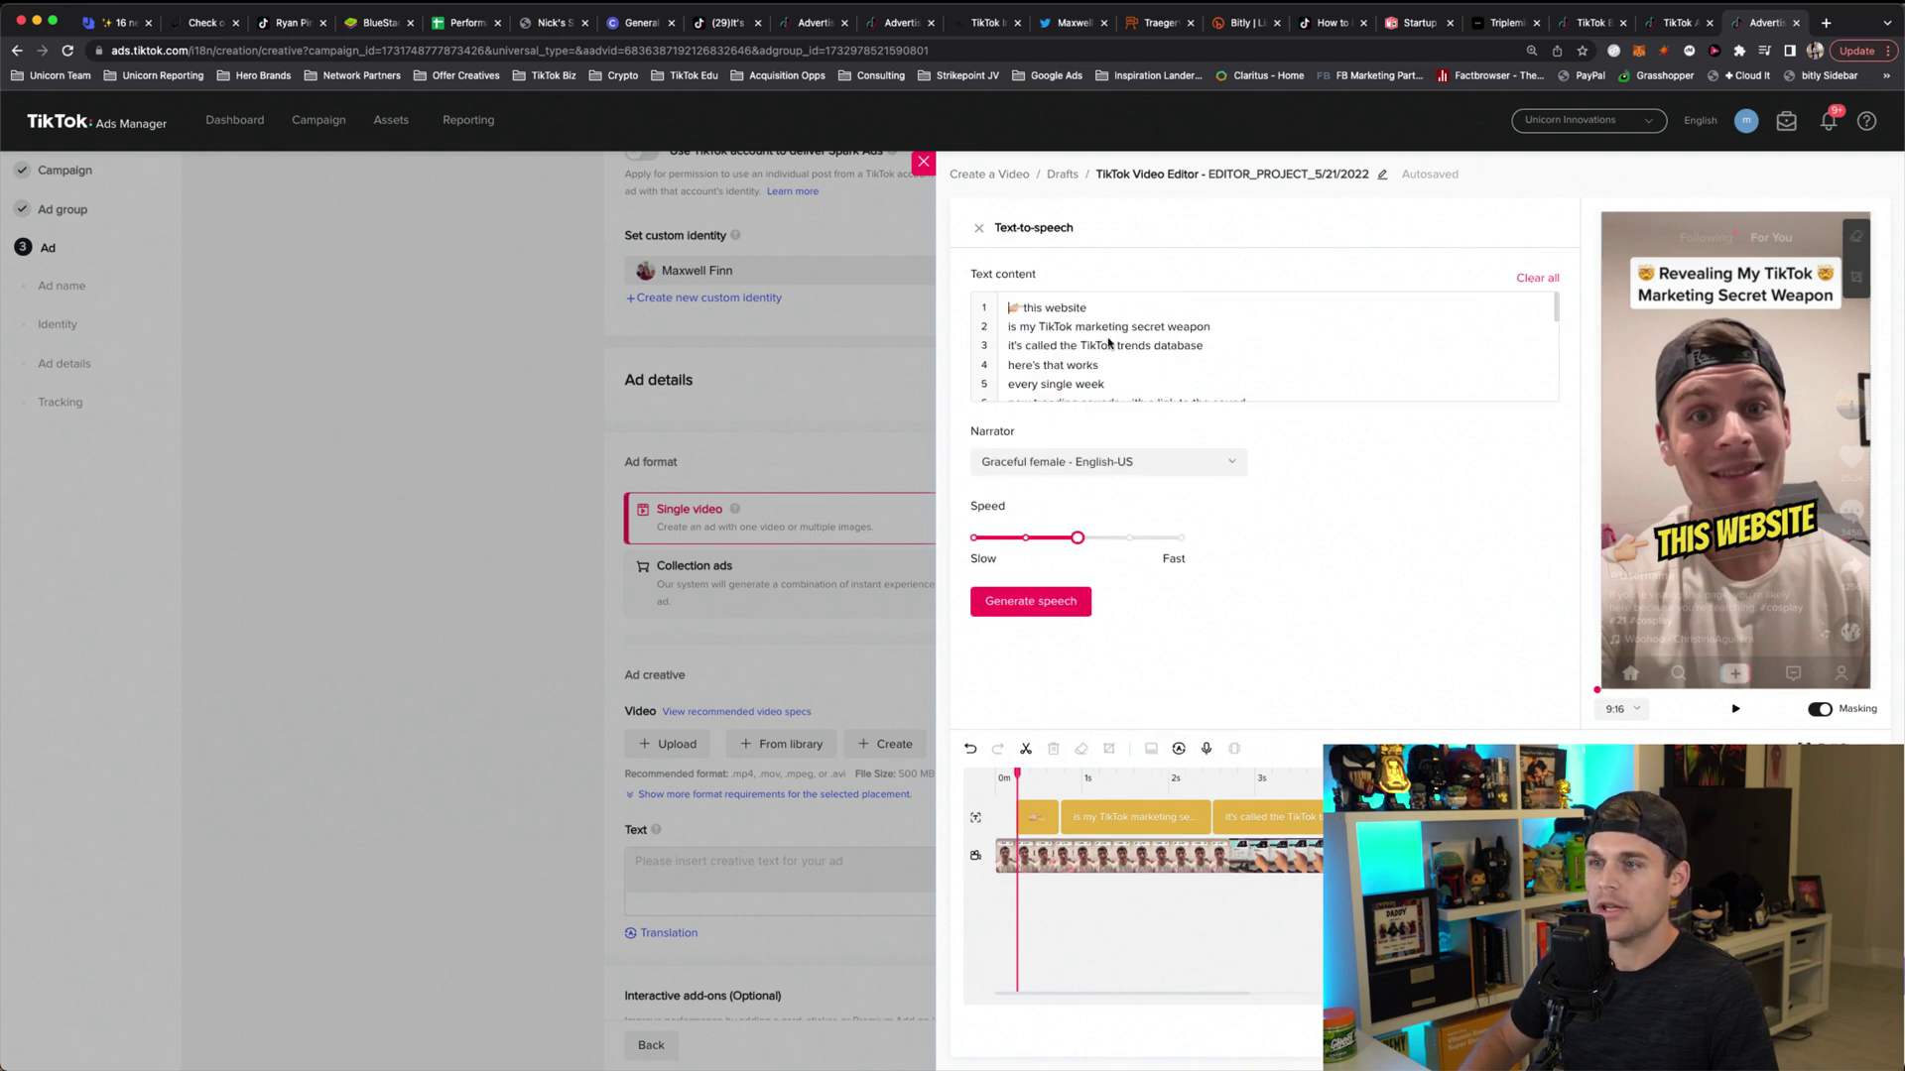
scroll(1053, 318, down, 1)
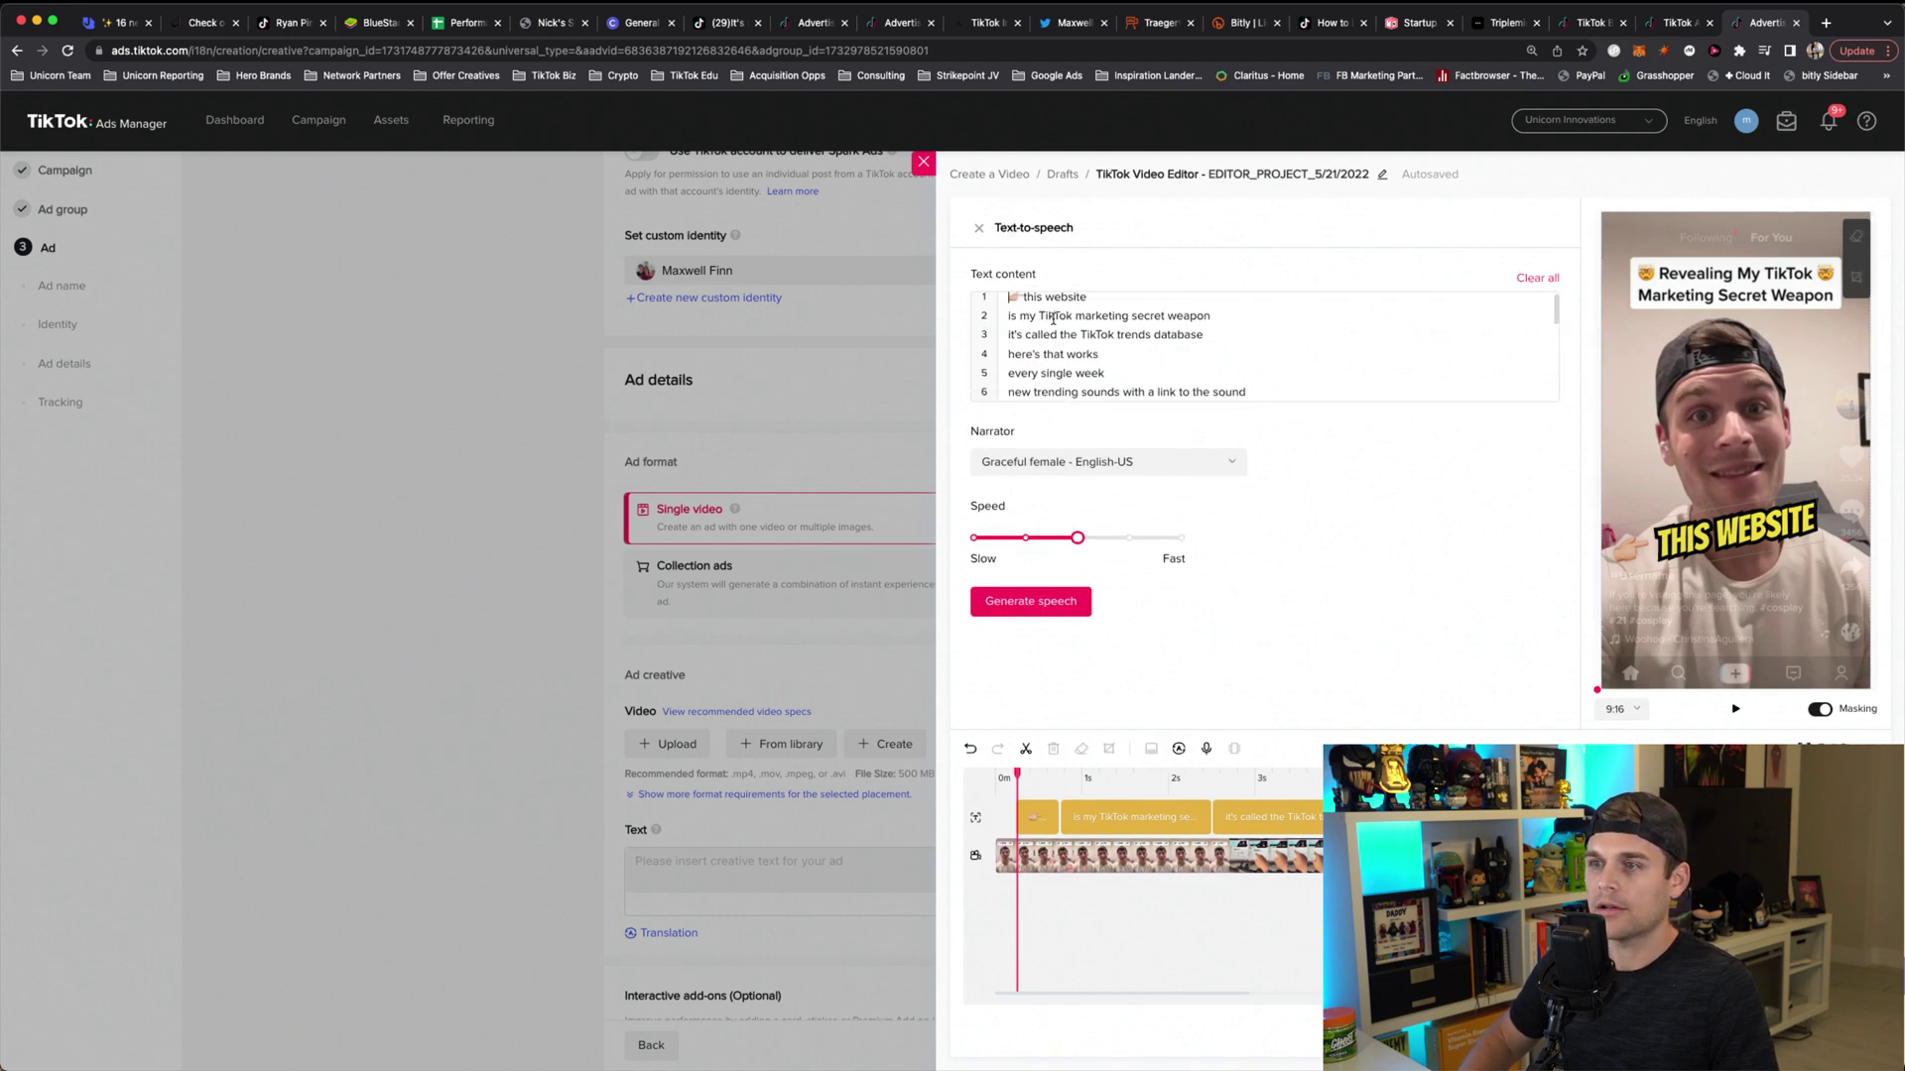
scroll(1043, 318, down, 5)
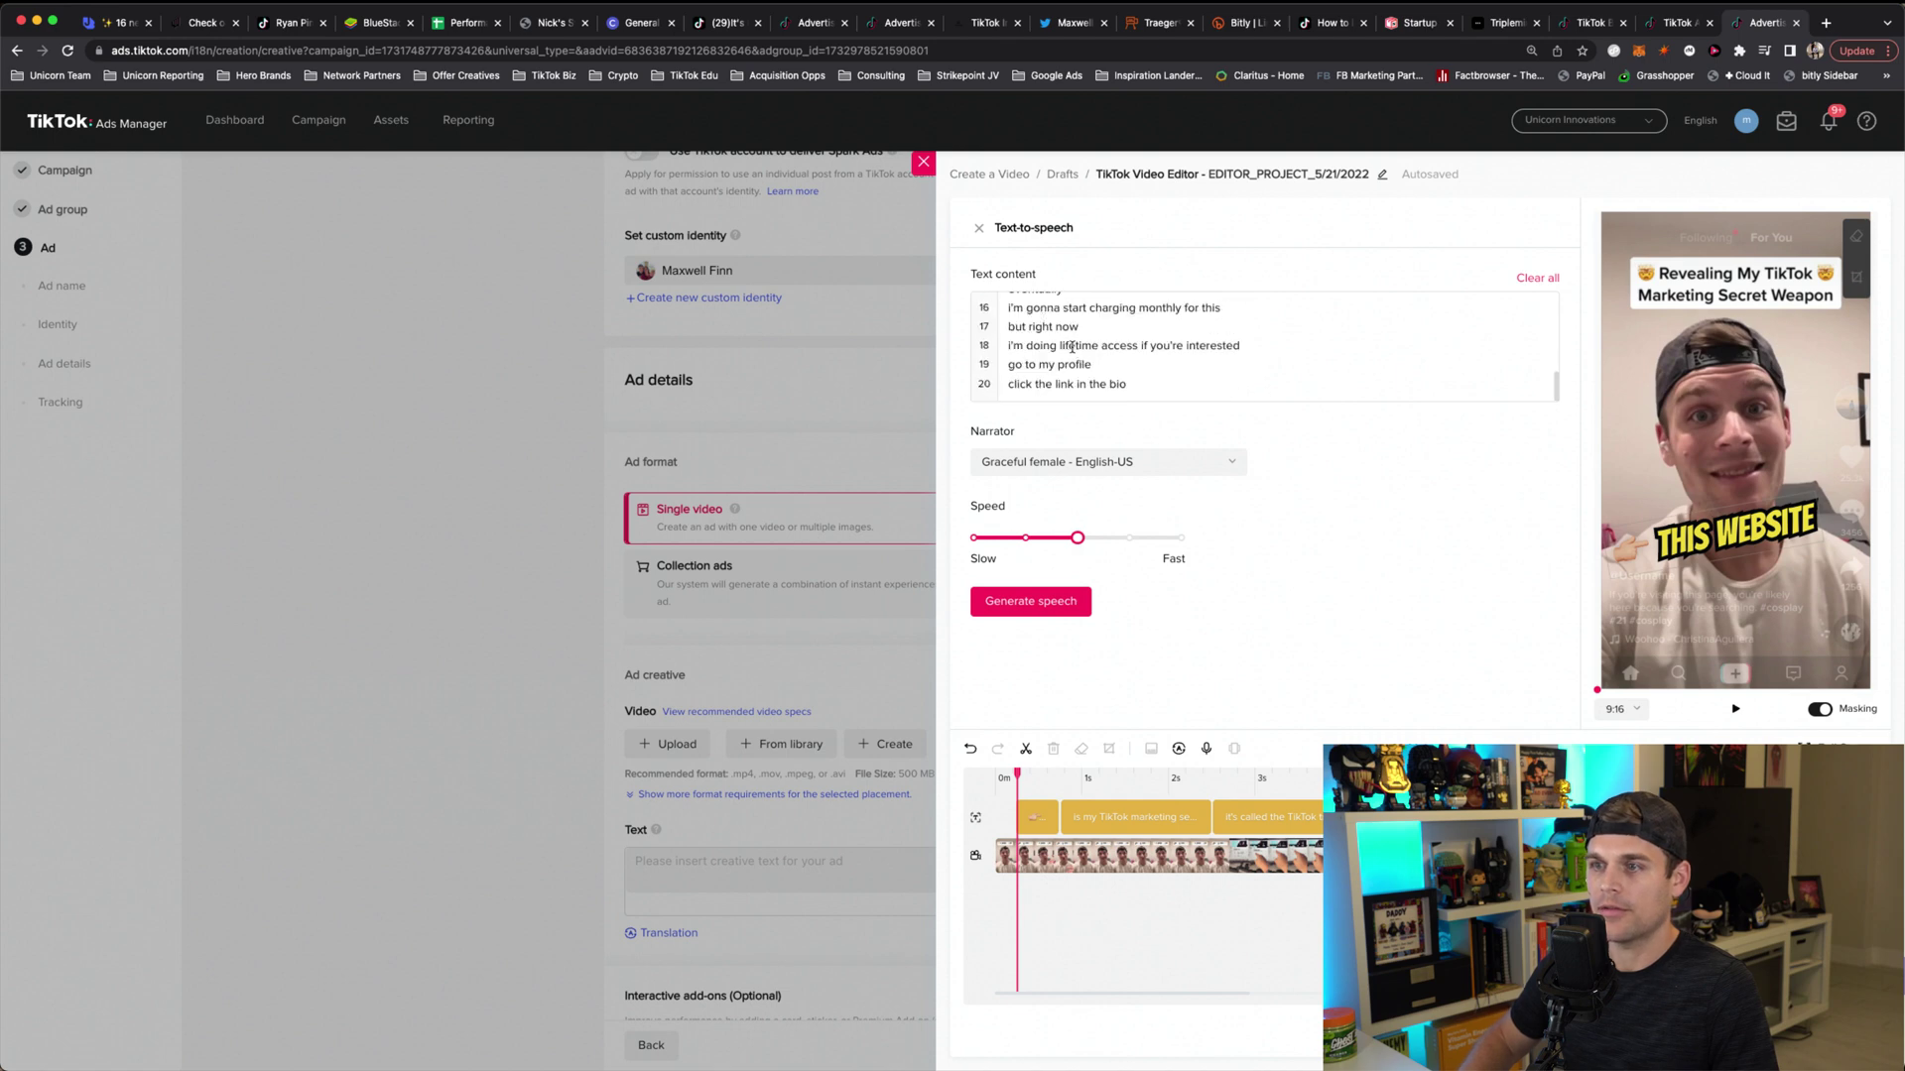
scroll(1078, 350, up, 6)
click(1076, 456)
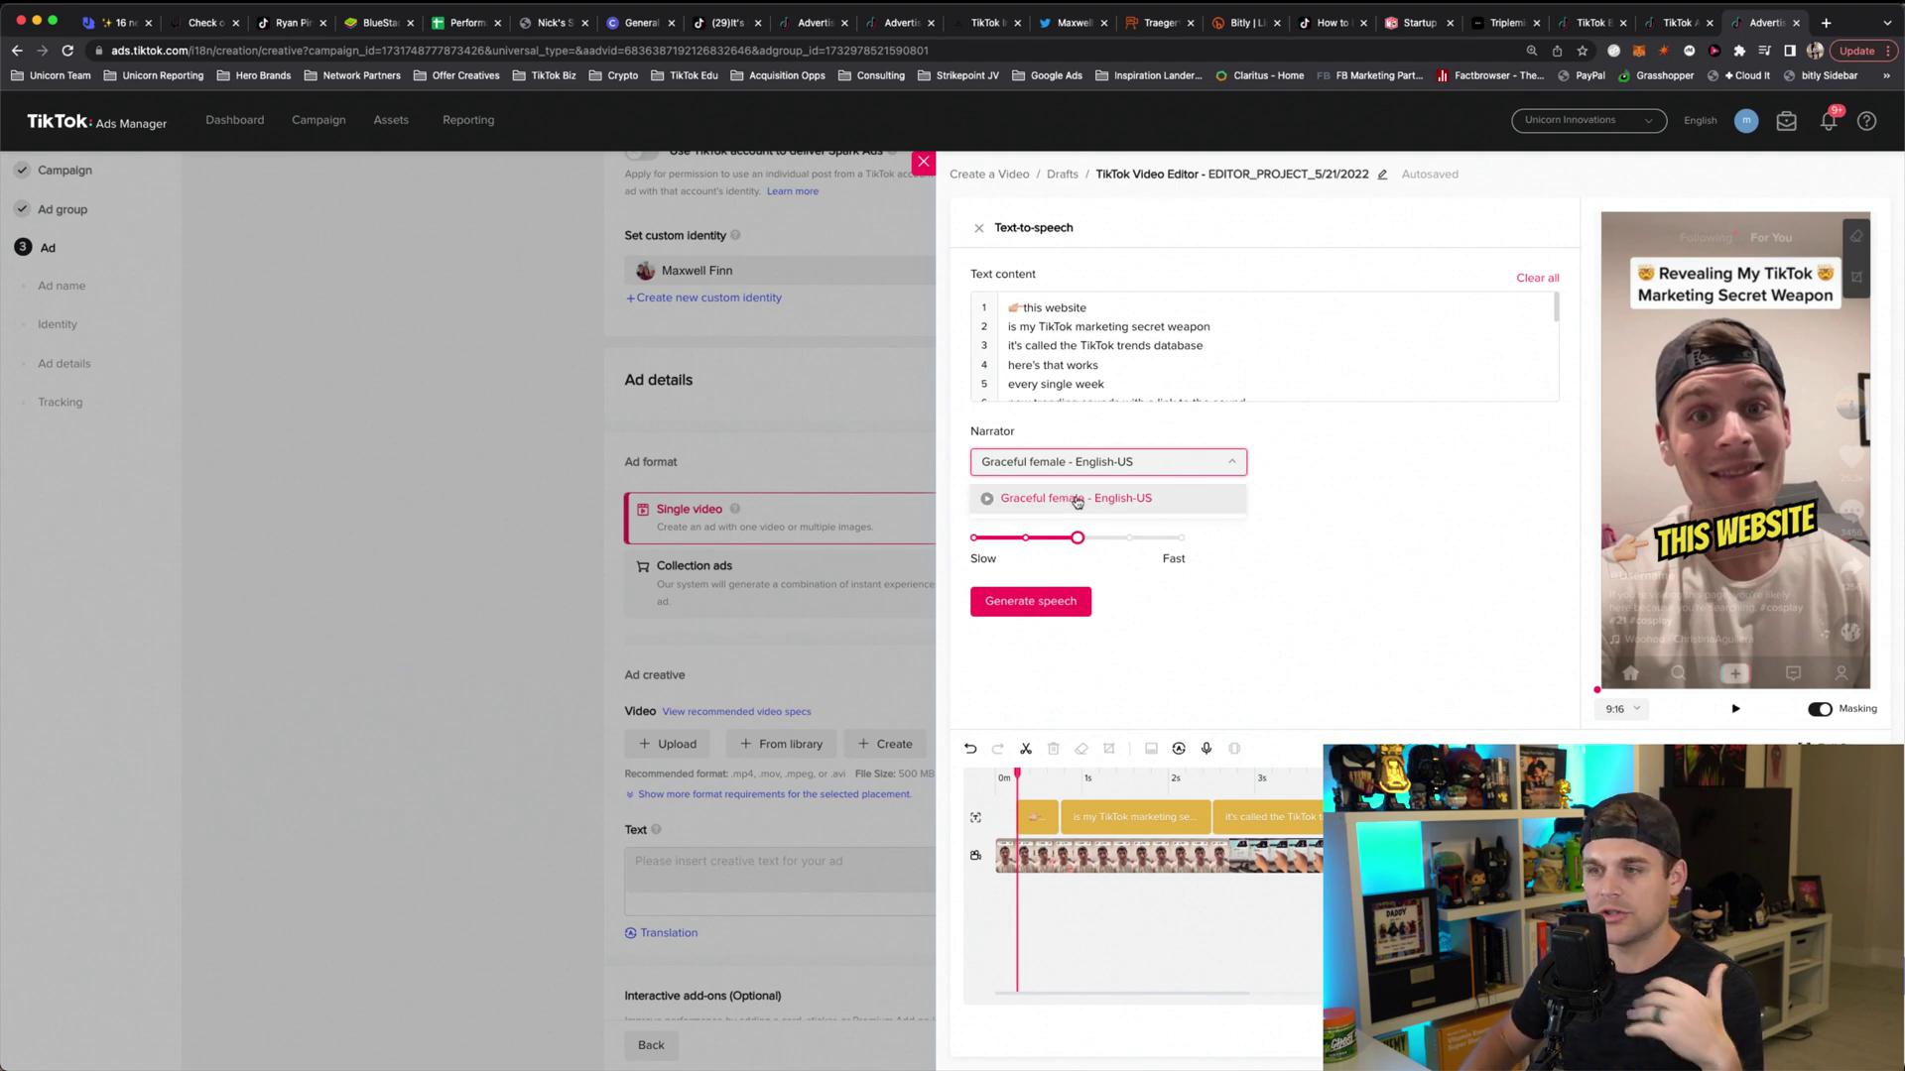
click(1294, 468)
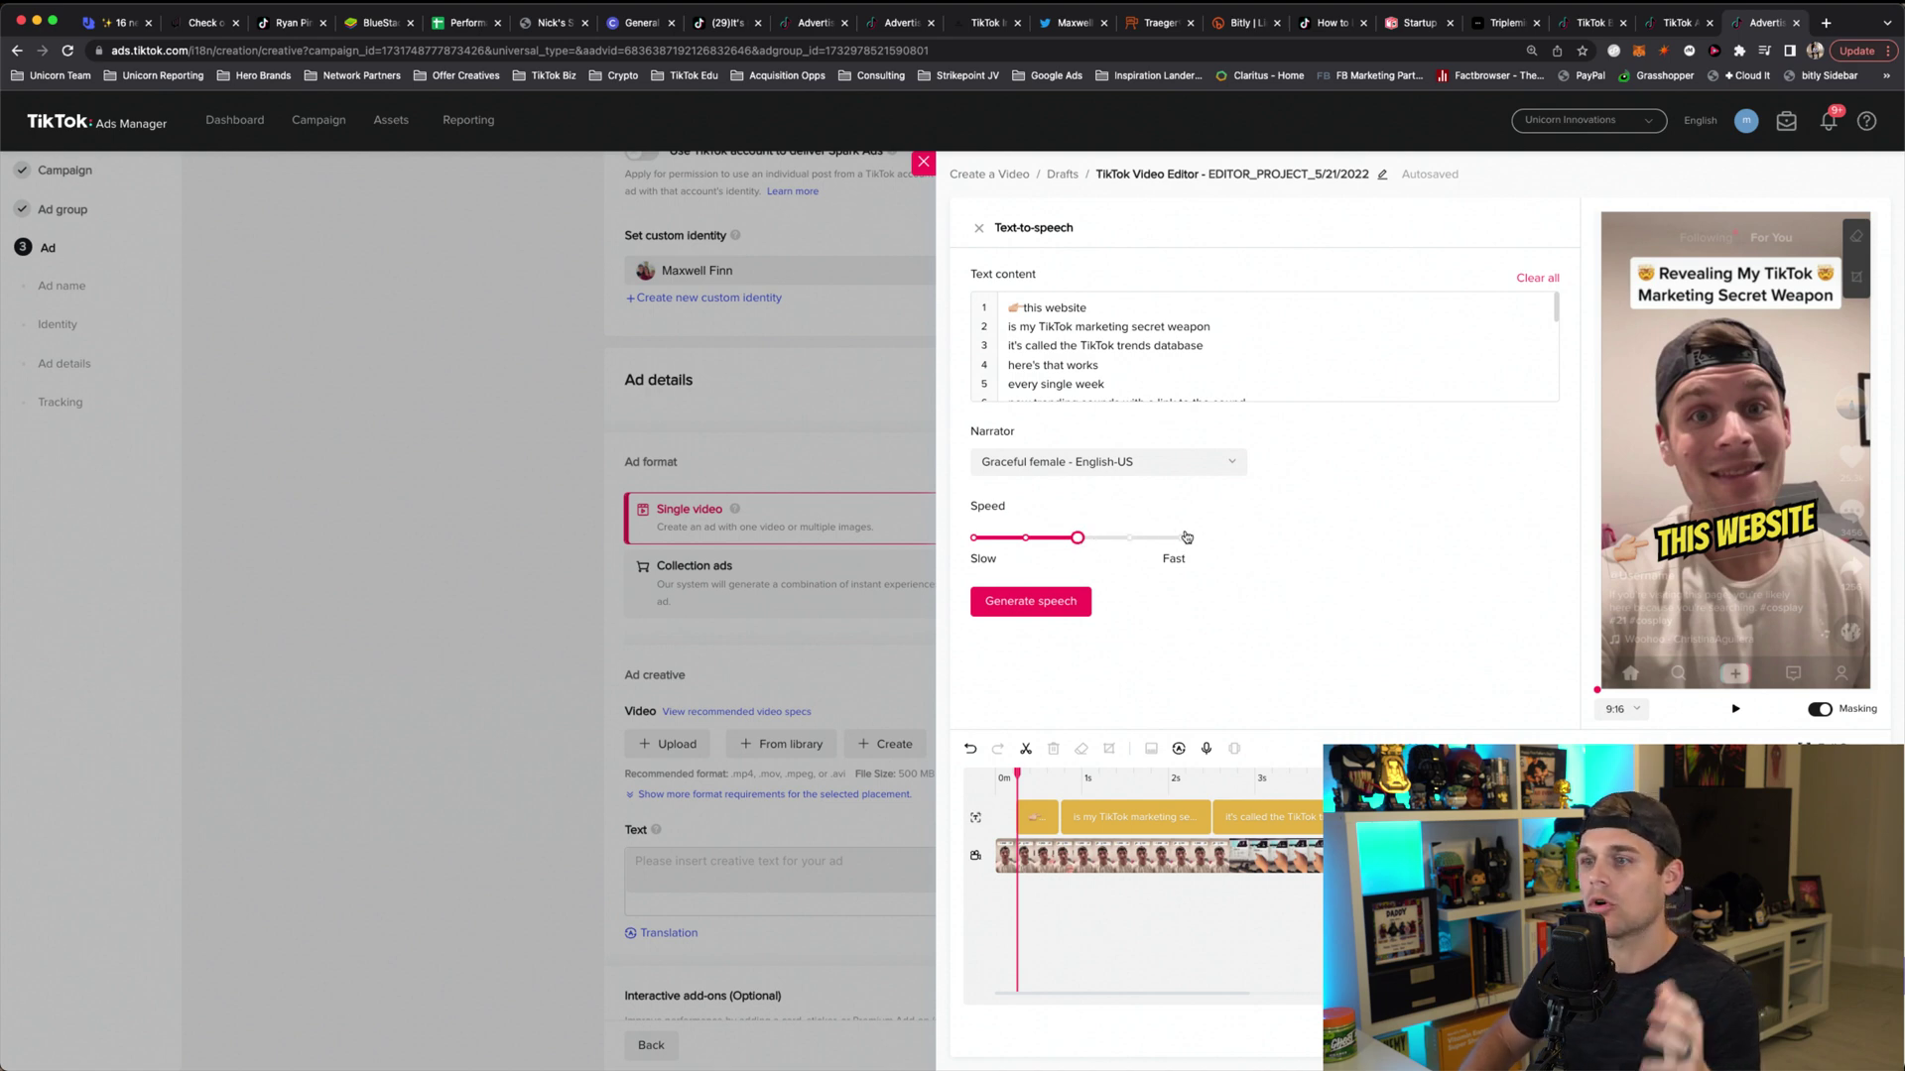
click(1032, 605)
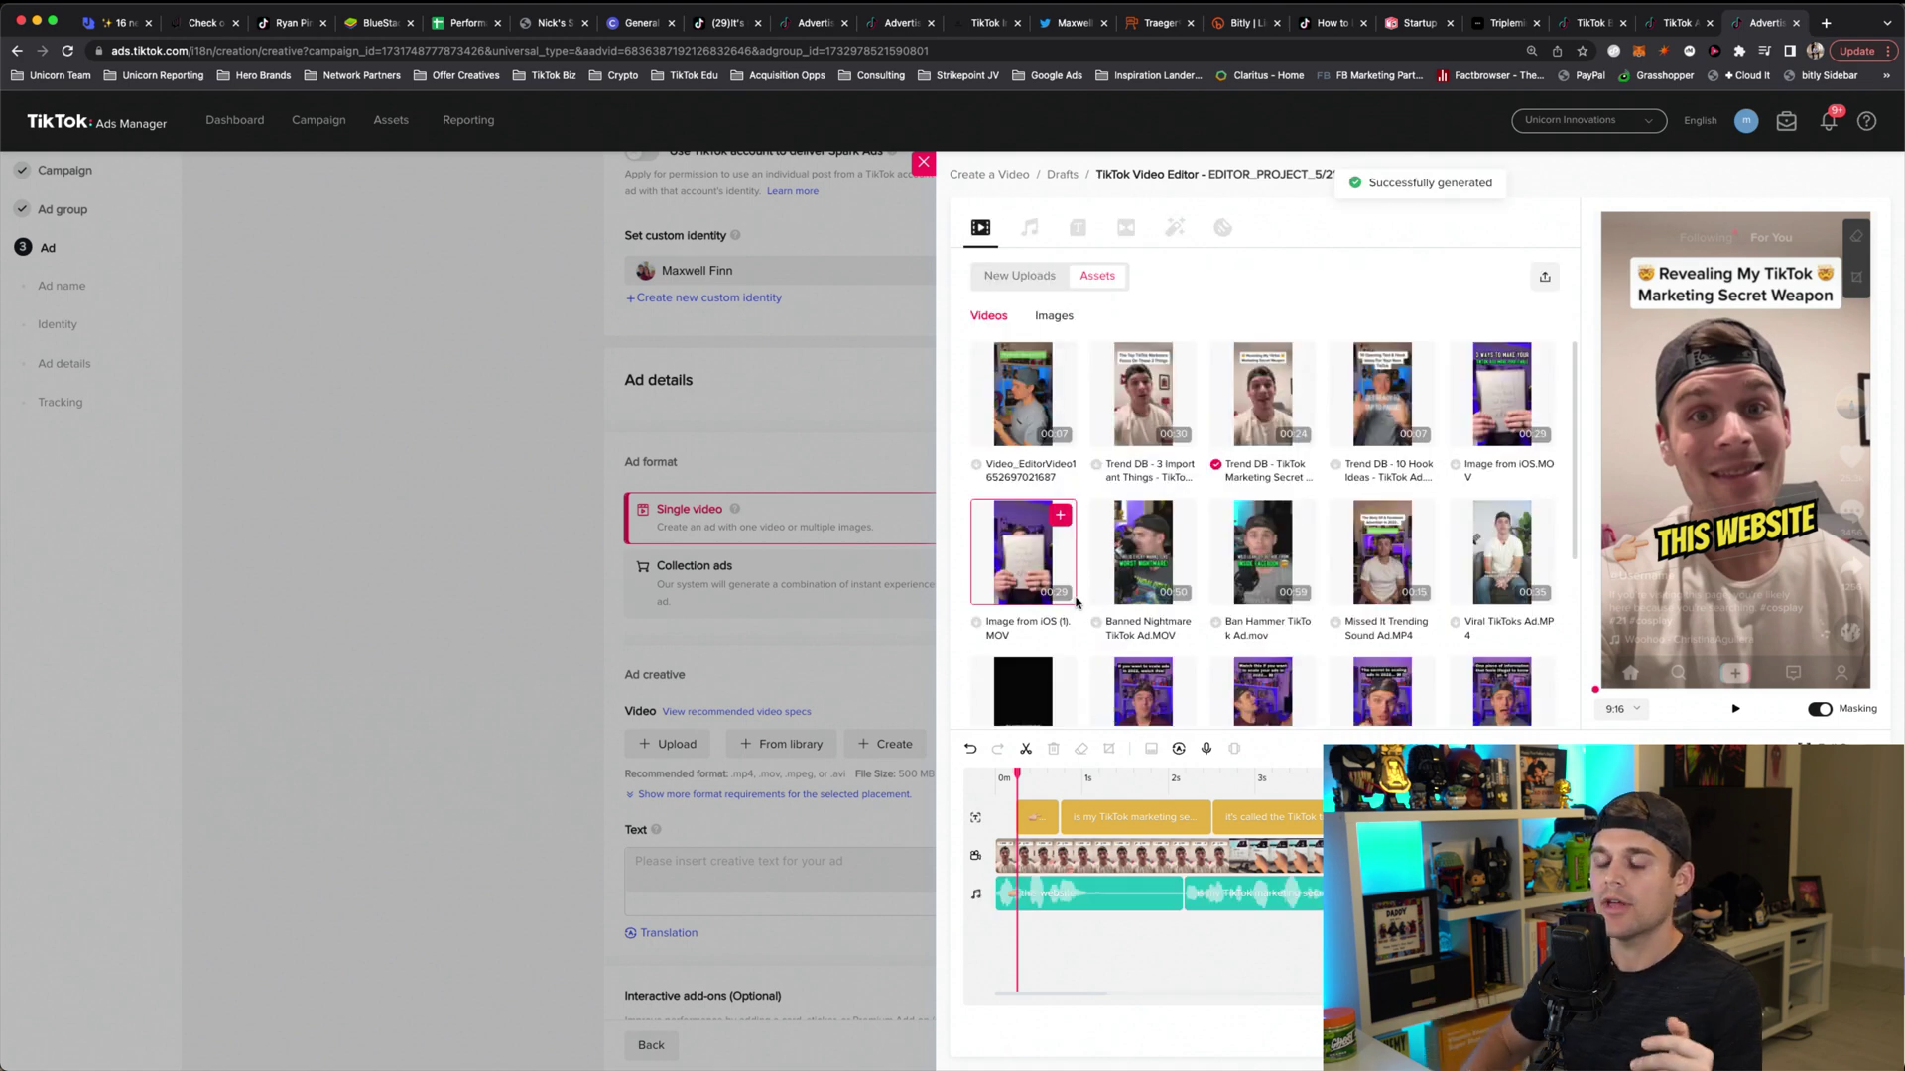
Step: Set the main video clip's volume to 0 to mute its original audio
click(996, 782)
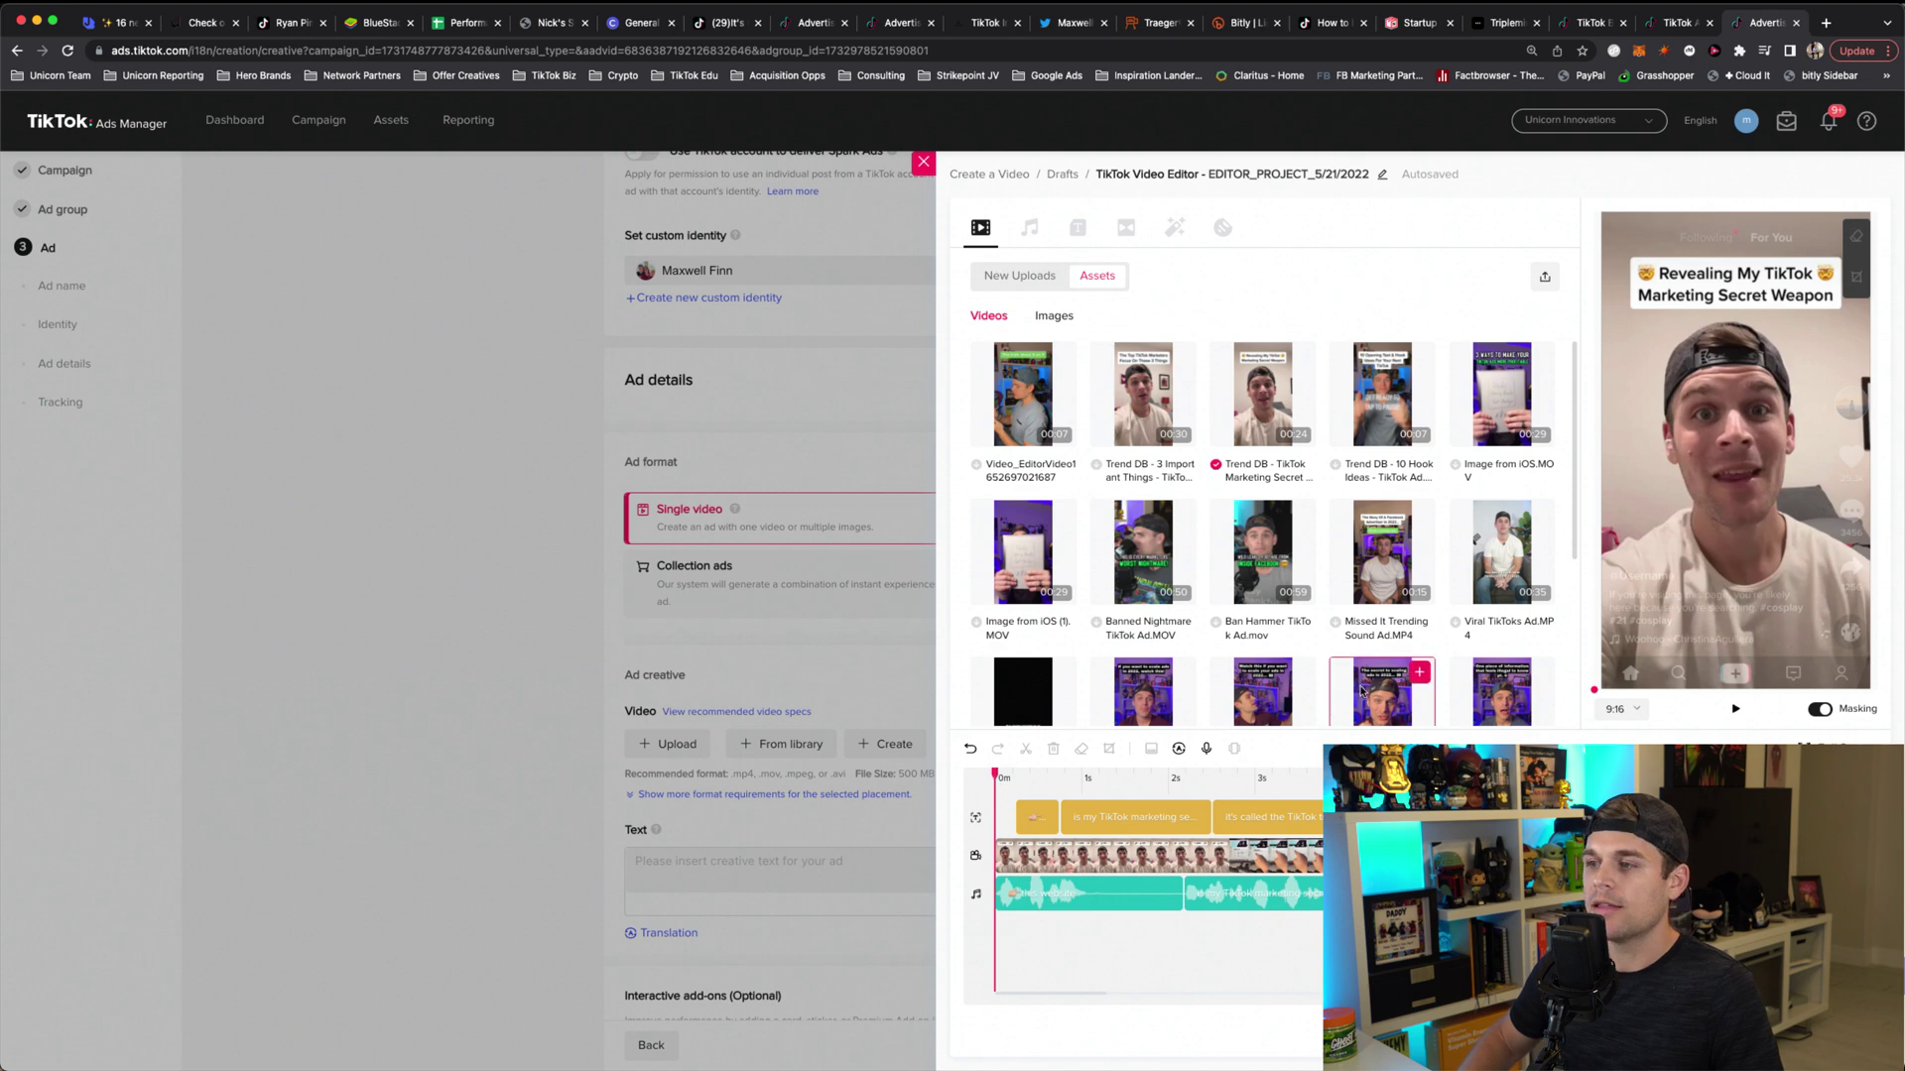
click(1262, 857)
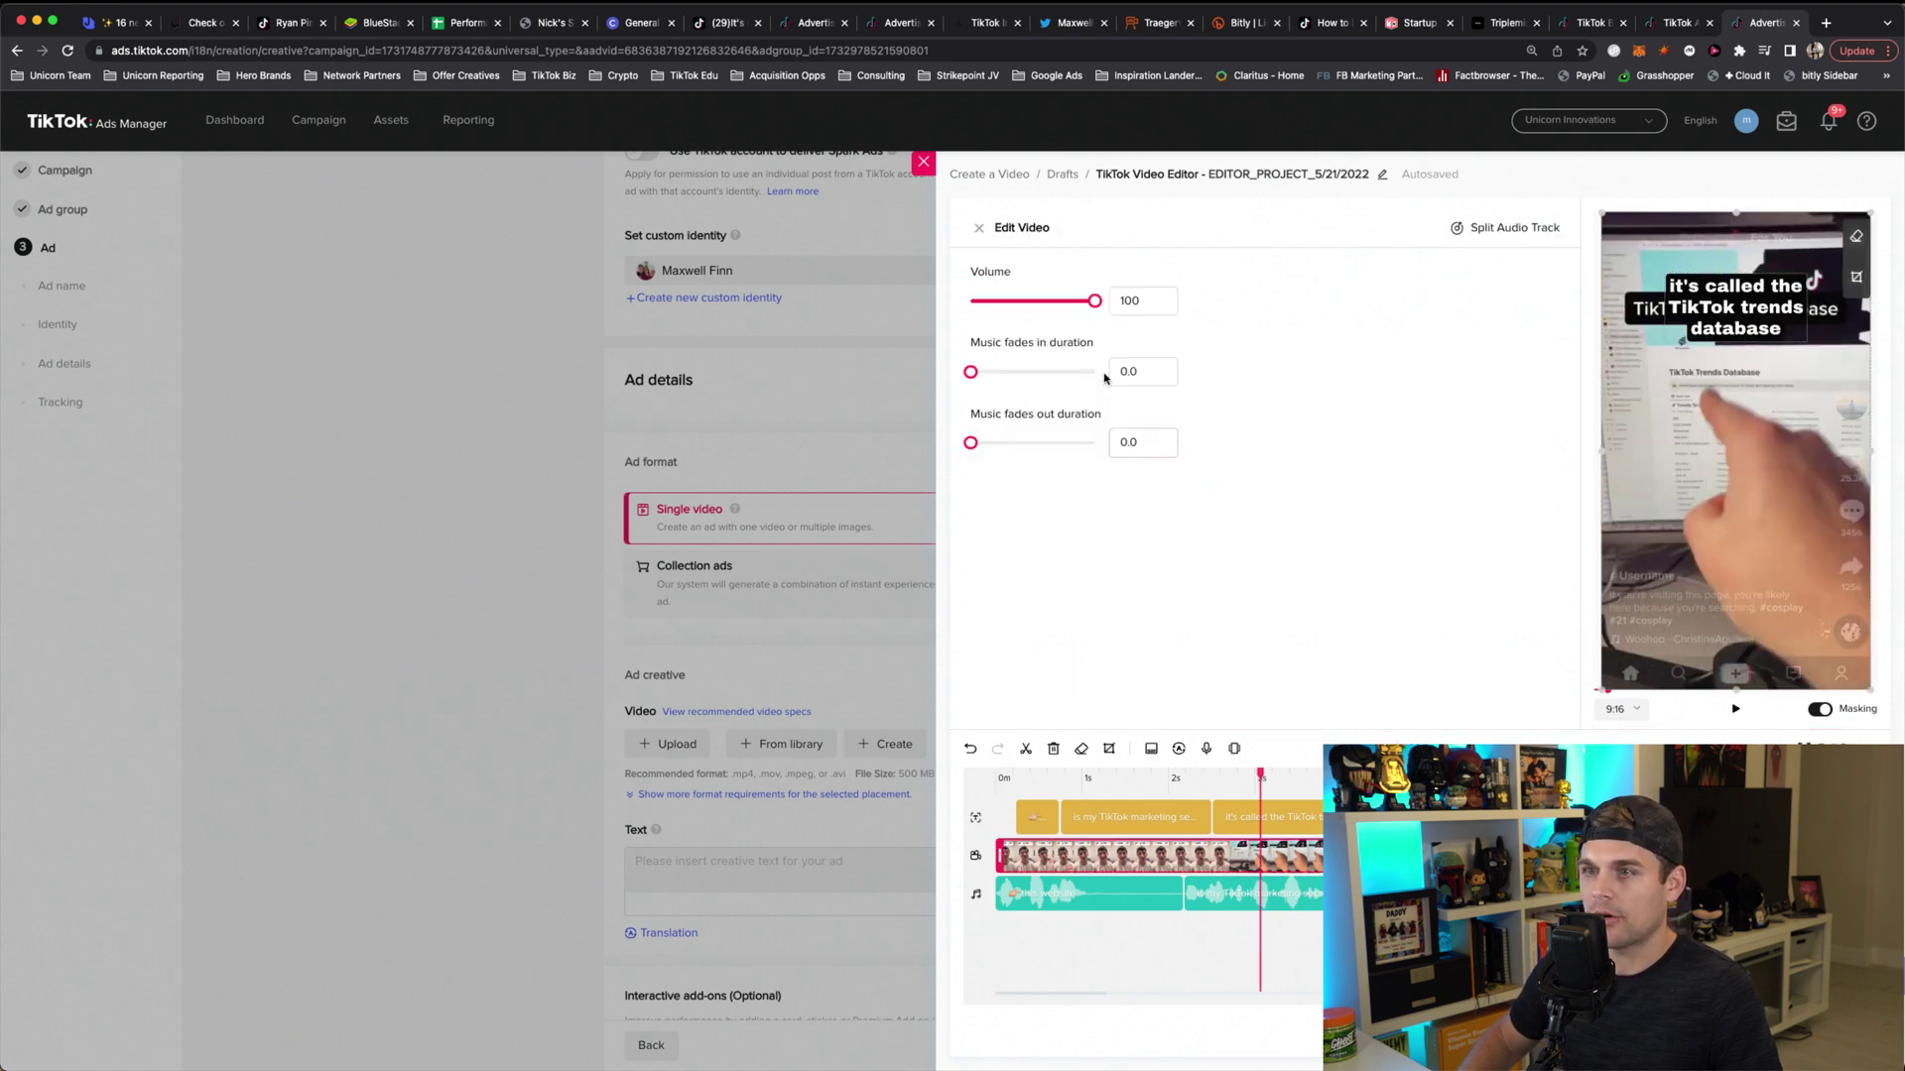
click(987, 302)
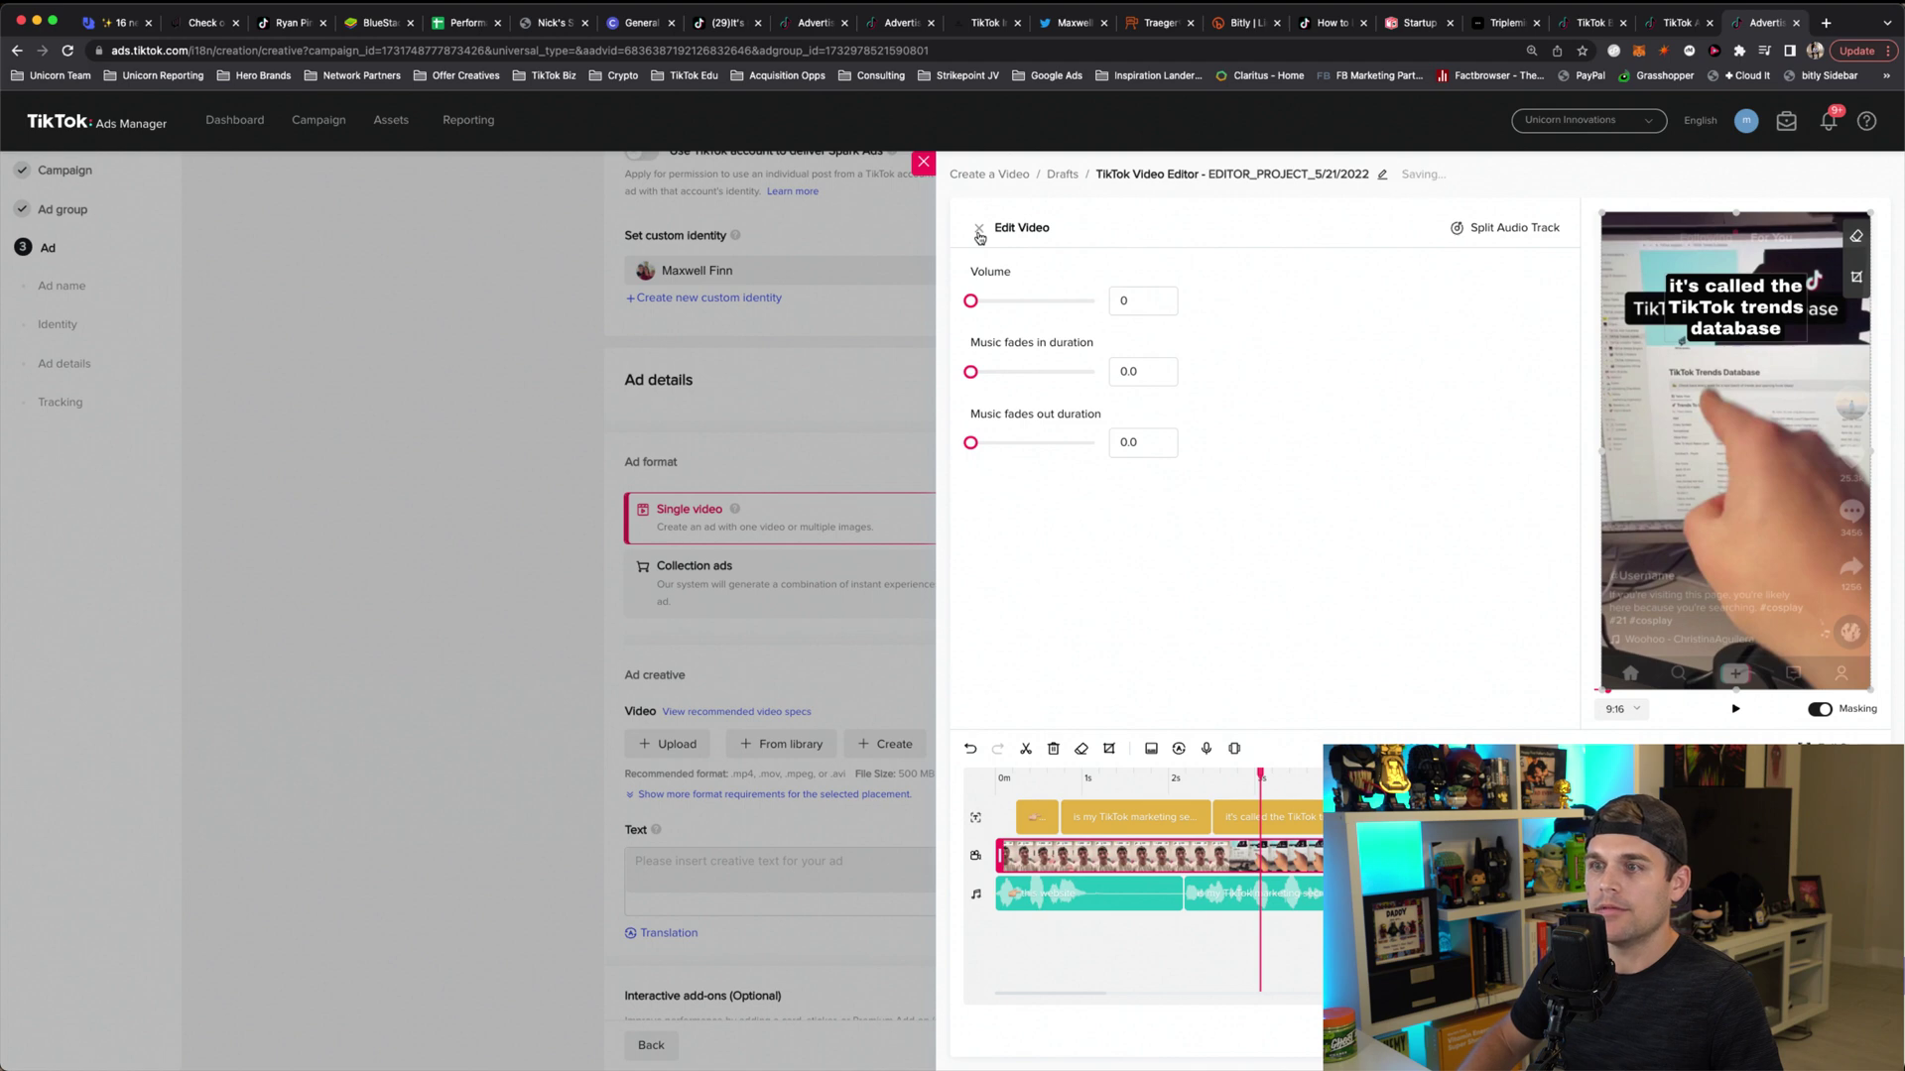
click(978, 231)
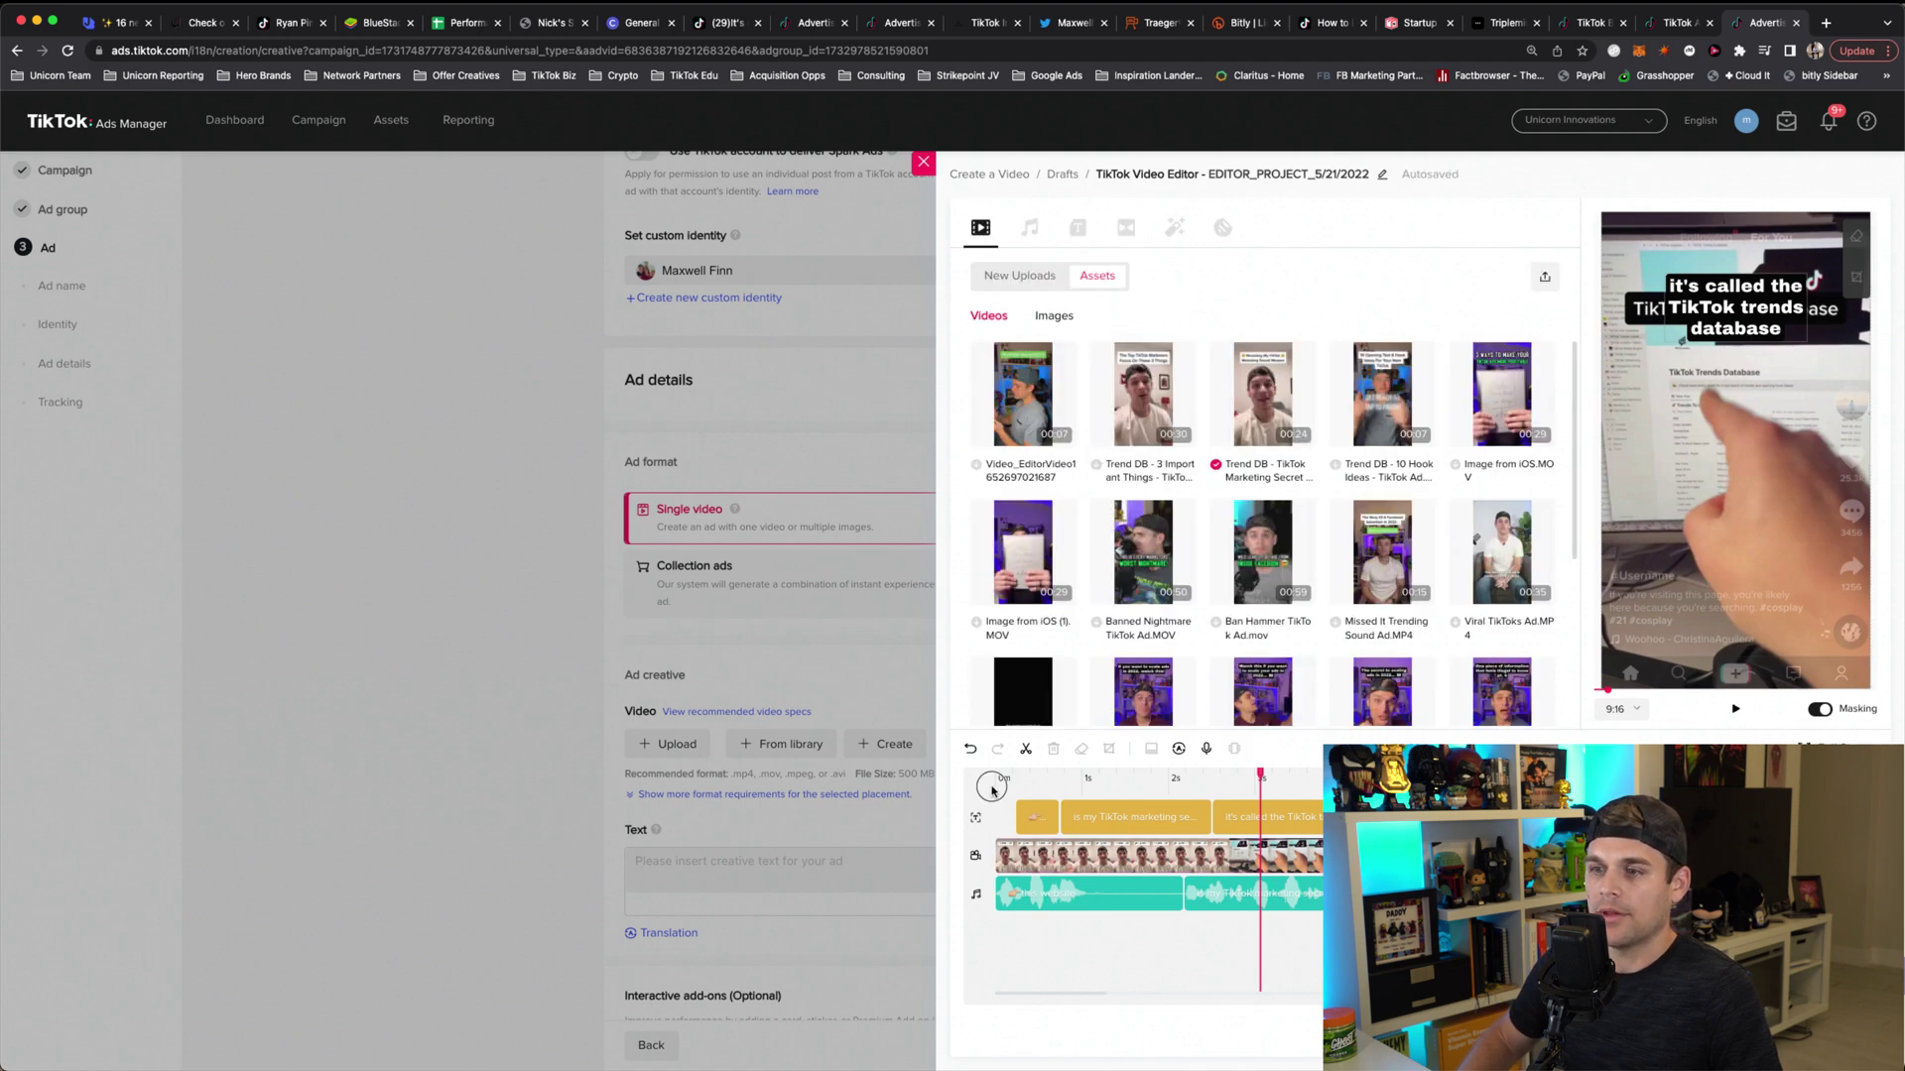
Step: Play the narration-only preview, then select the two narration audio clips
click(991, 788)
key(space)
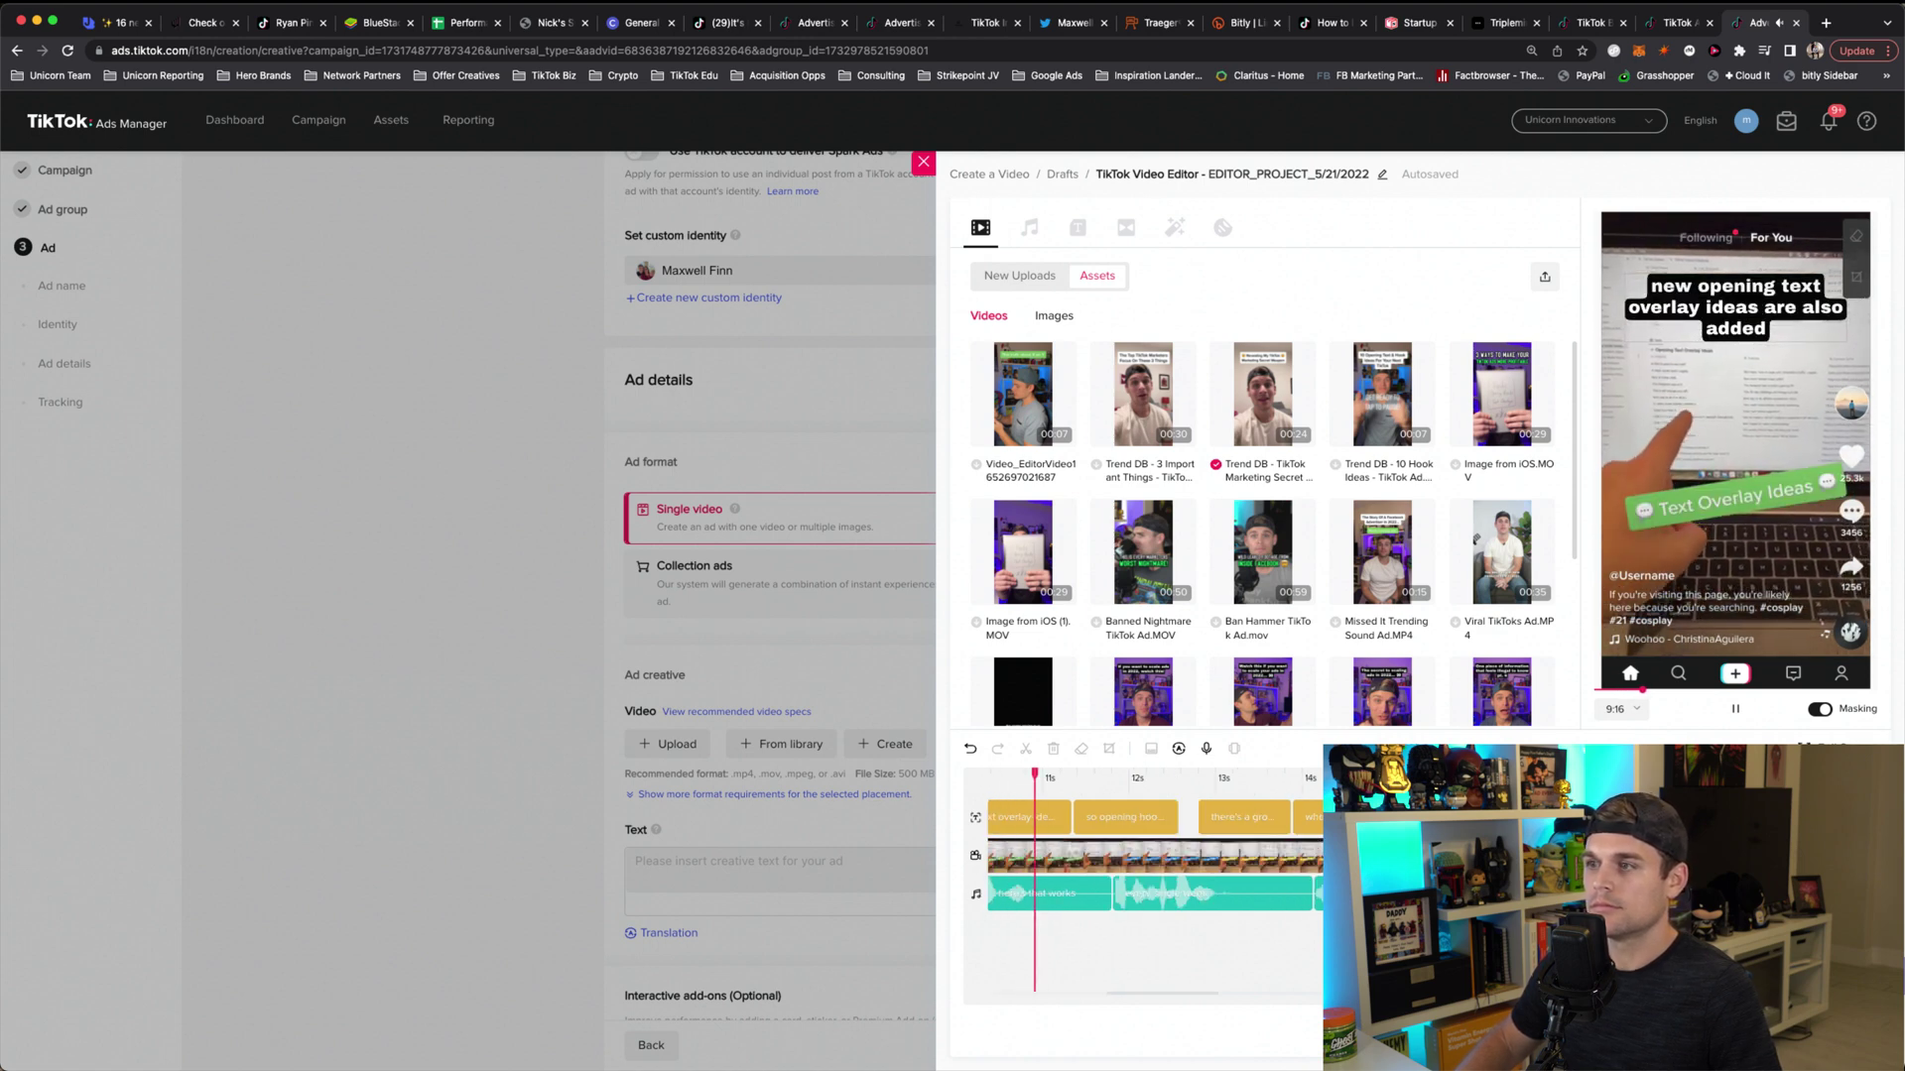
key(space)
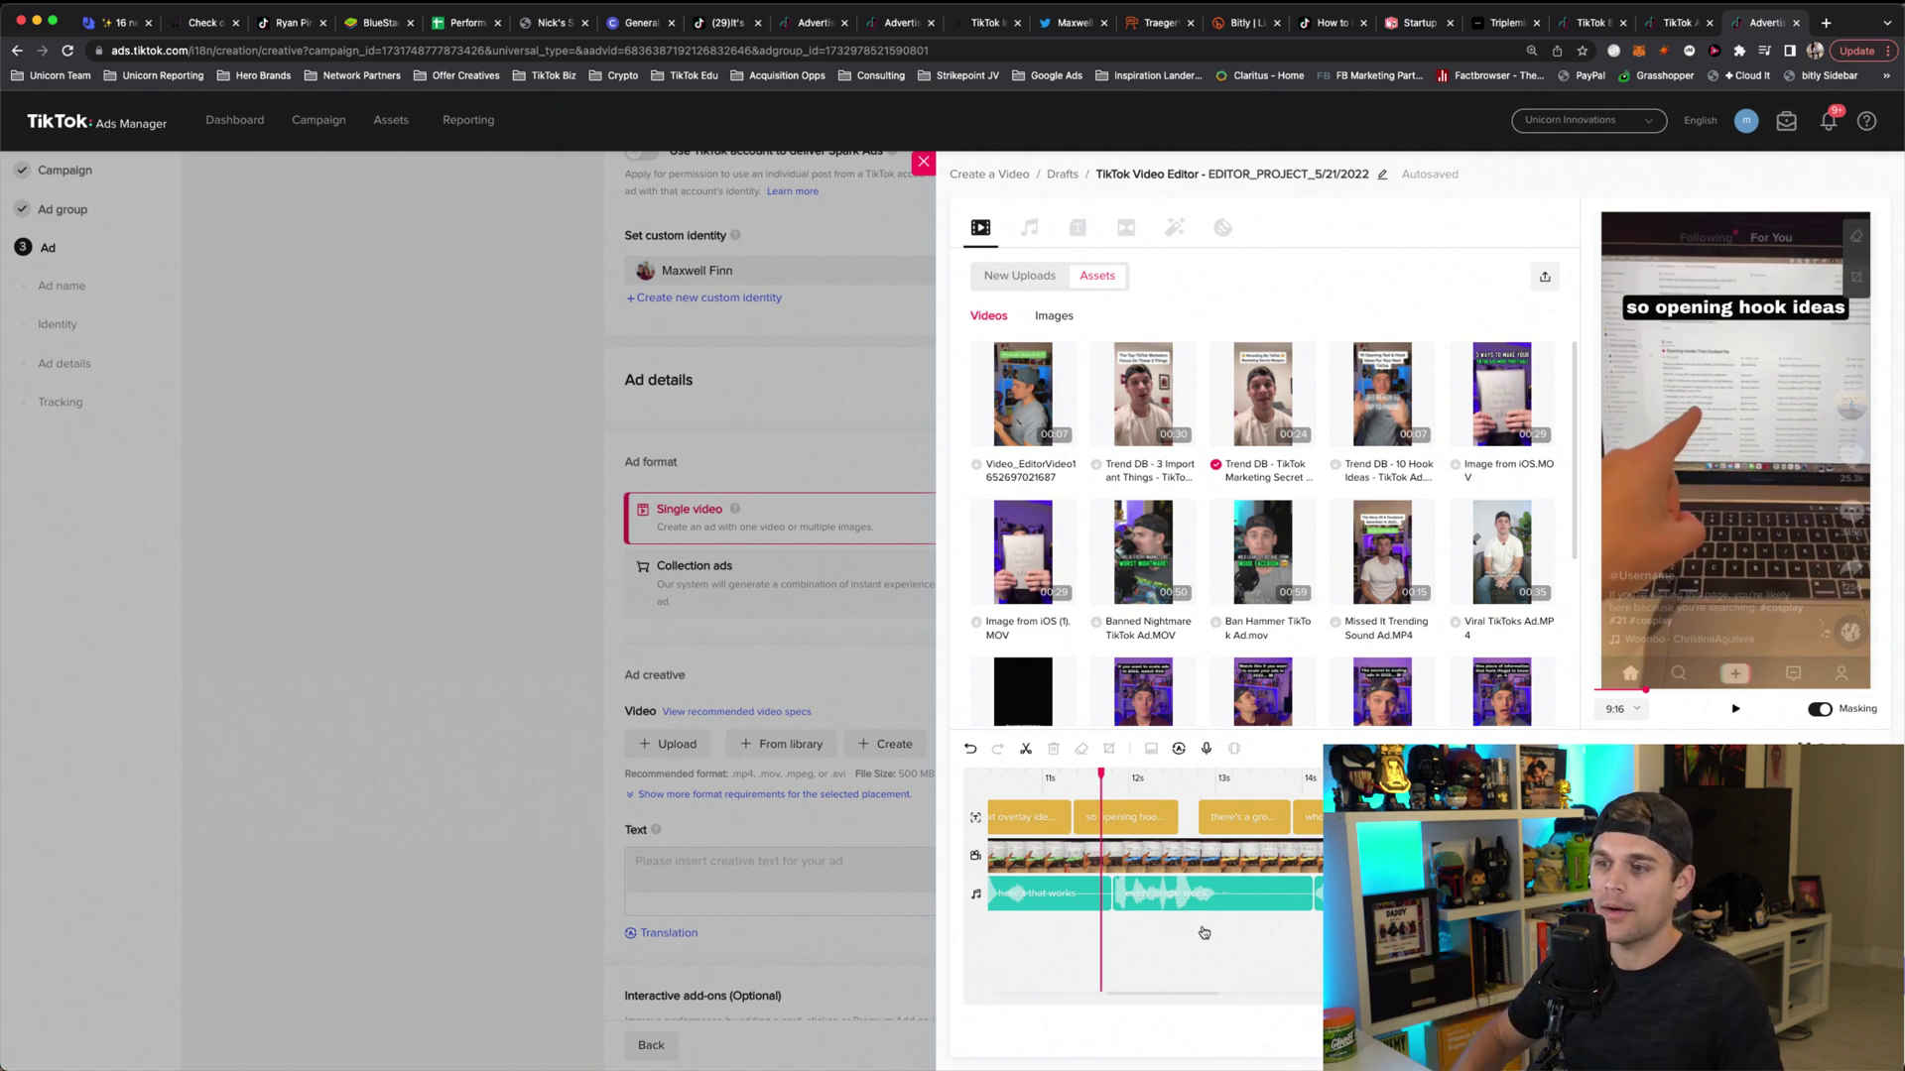
scroll(1131, 913, left, 5)
click(1159, 893)
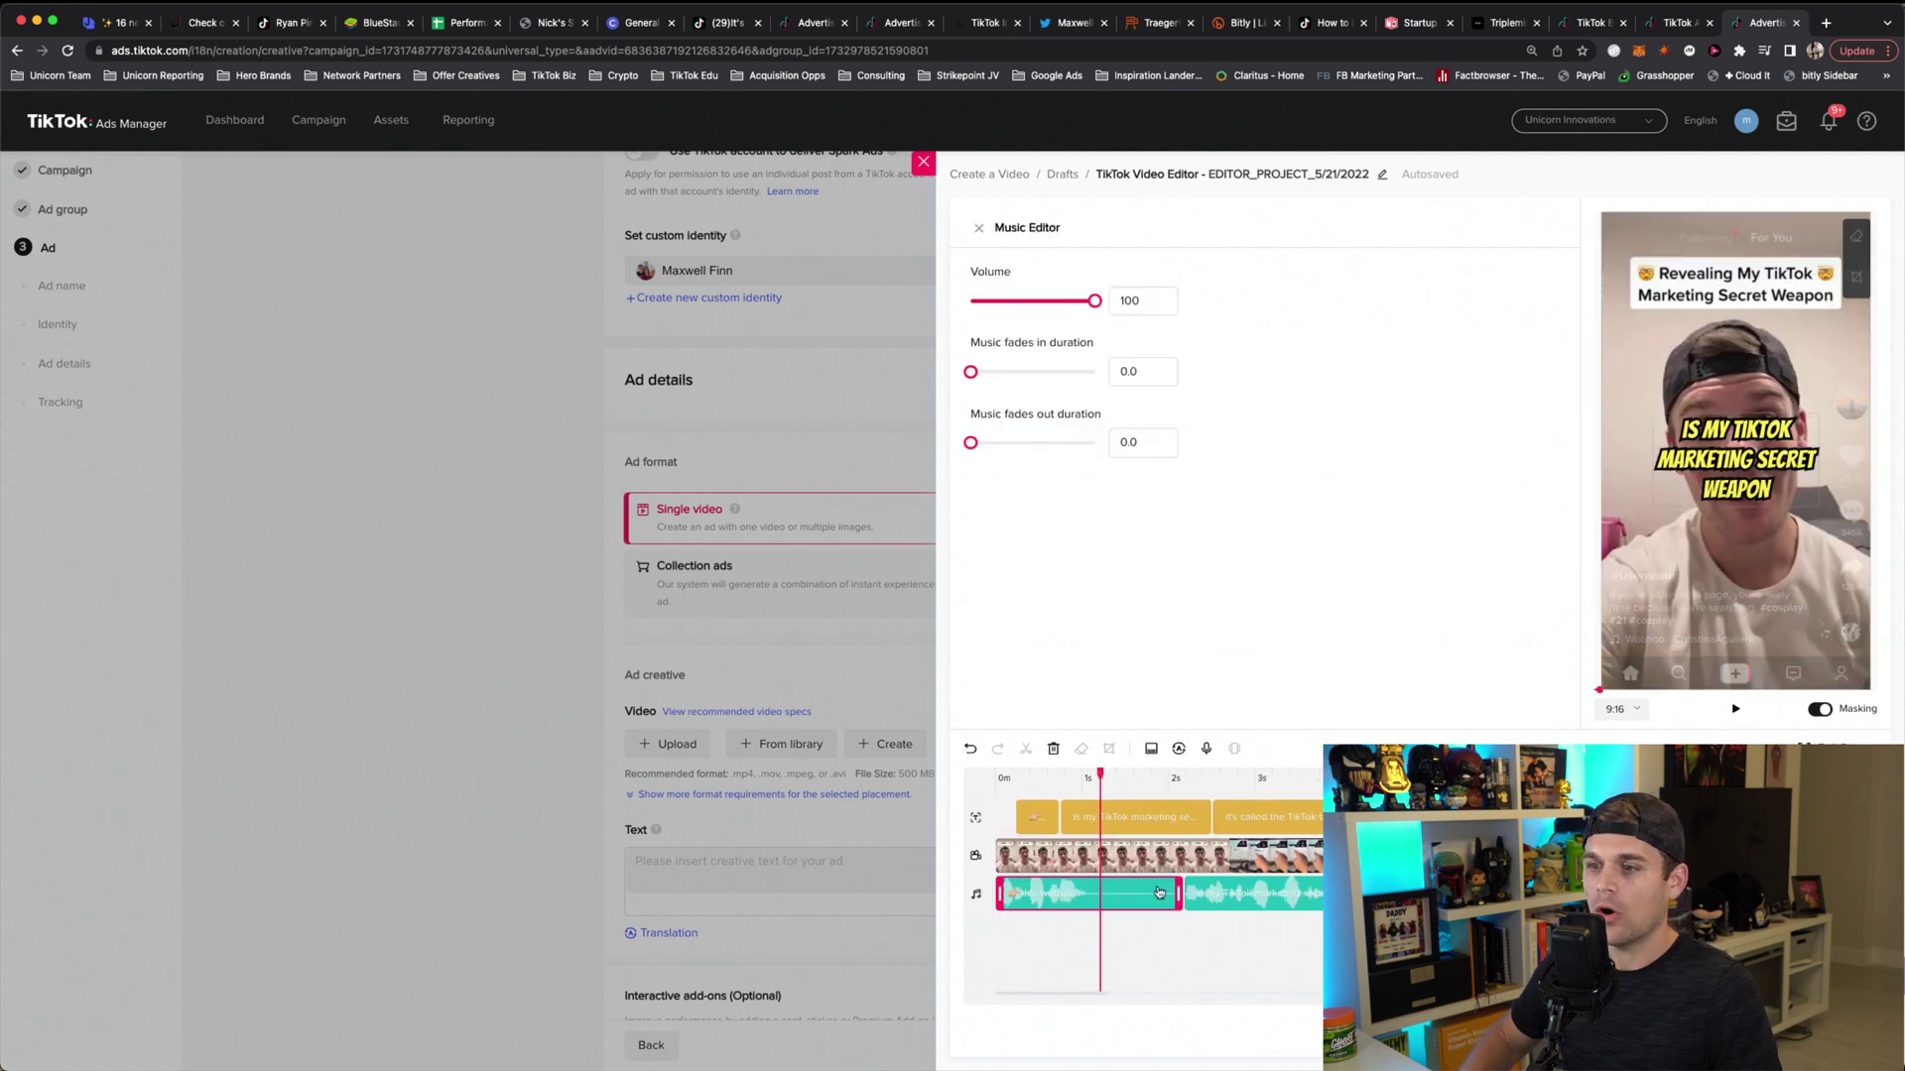
click(1265, 883)
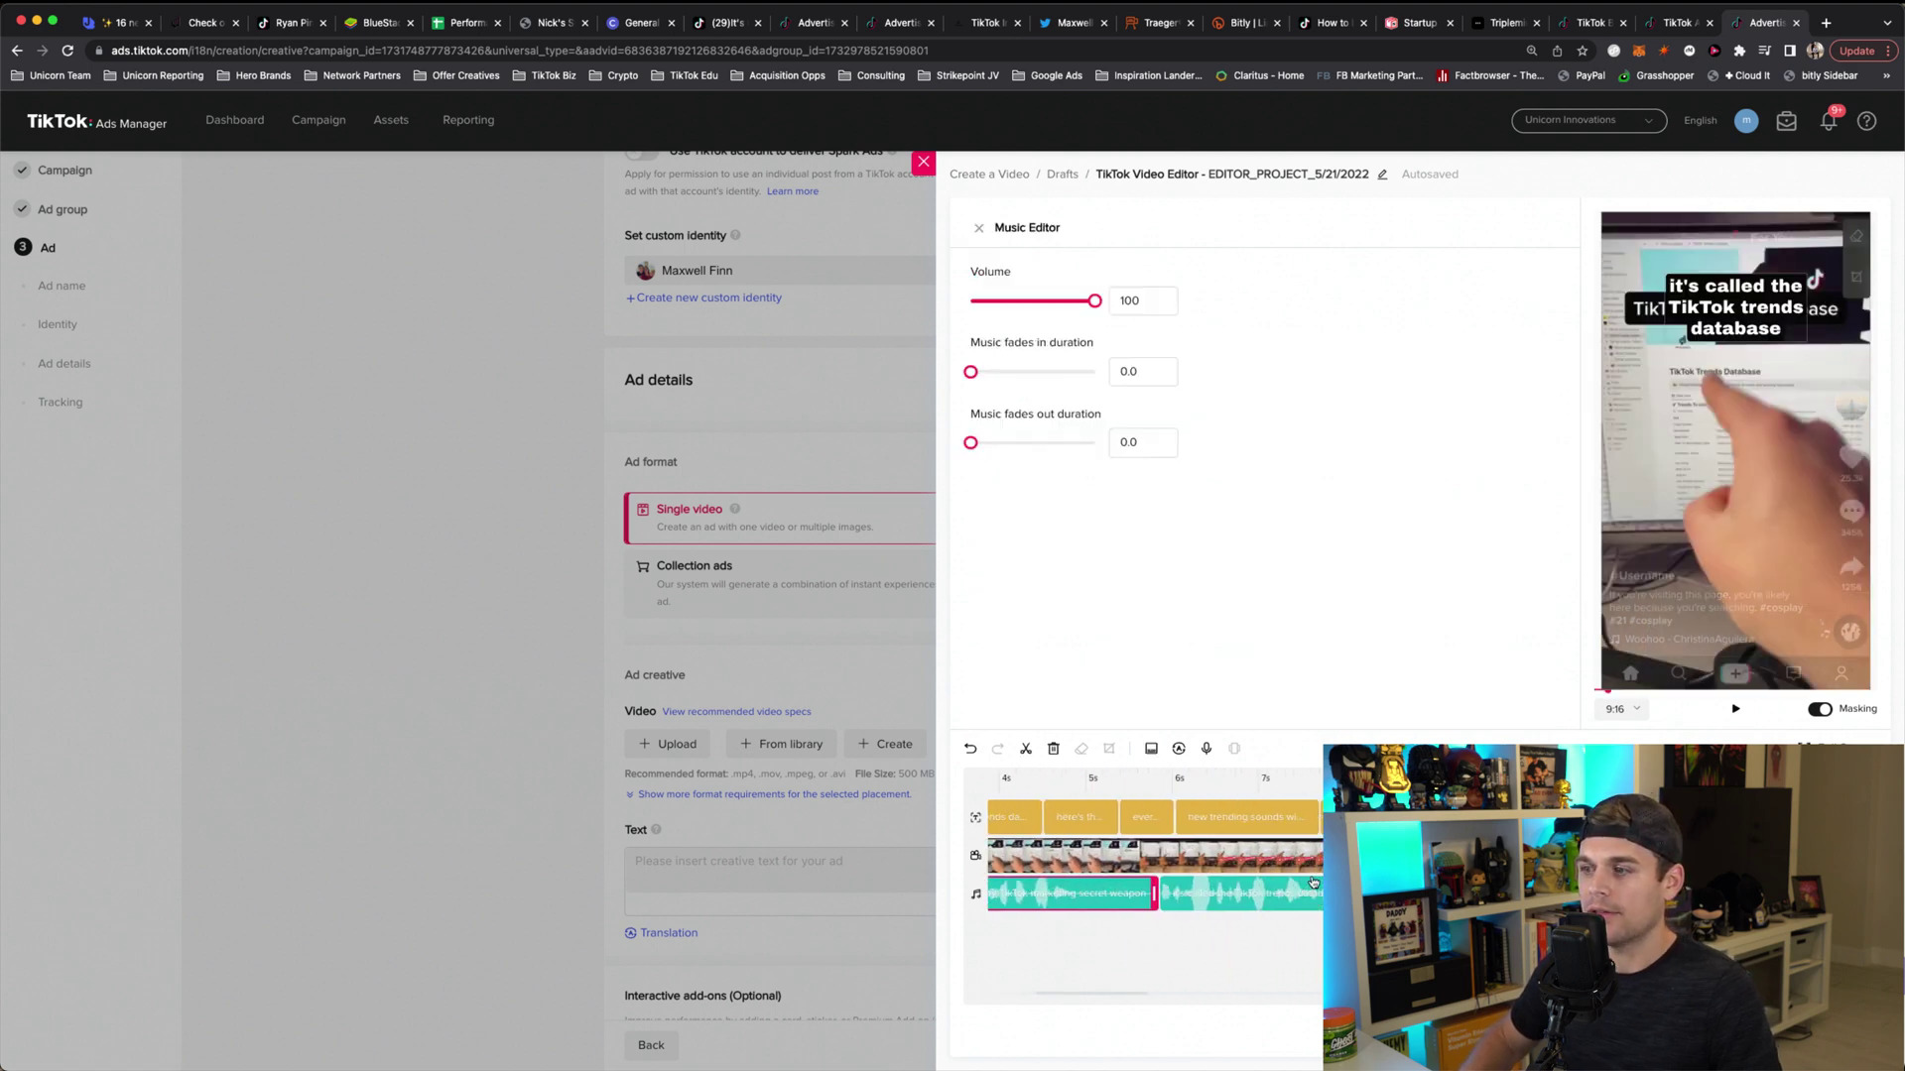